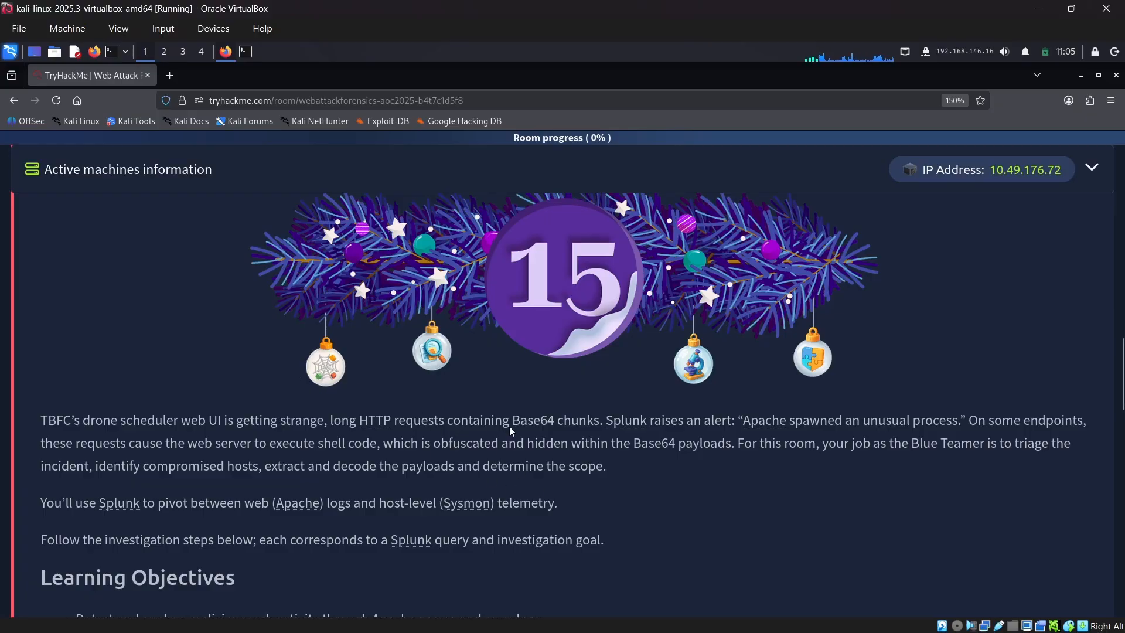
# Step: Read through the Task 1 introduction and mark its question about starting the AttackBox and target machine as complete
pyautogui.moveTo(503, 421); pyautogui.dragTo(677, 421)
pyautogui.scroll(-10, 572, 286)
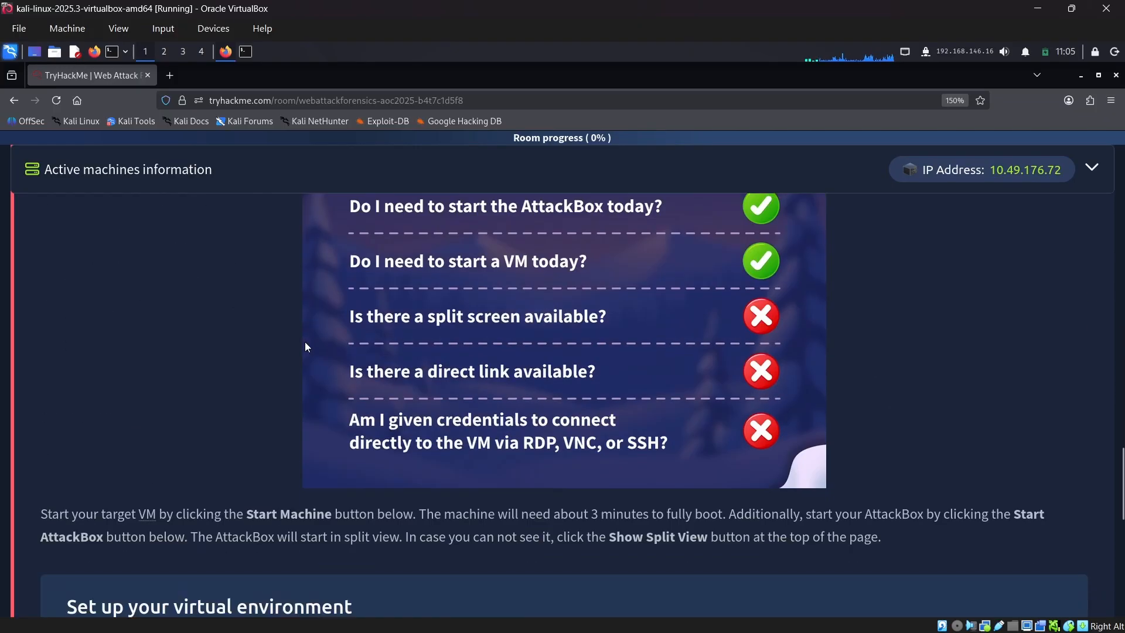
pyautogui.scroll(2, 572, 285)
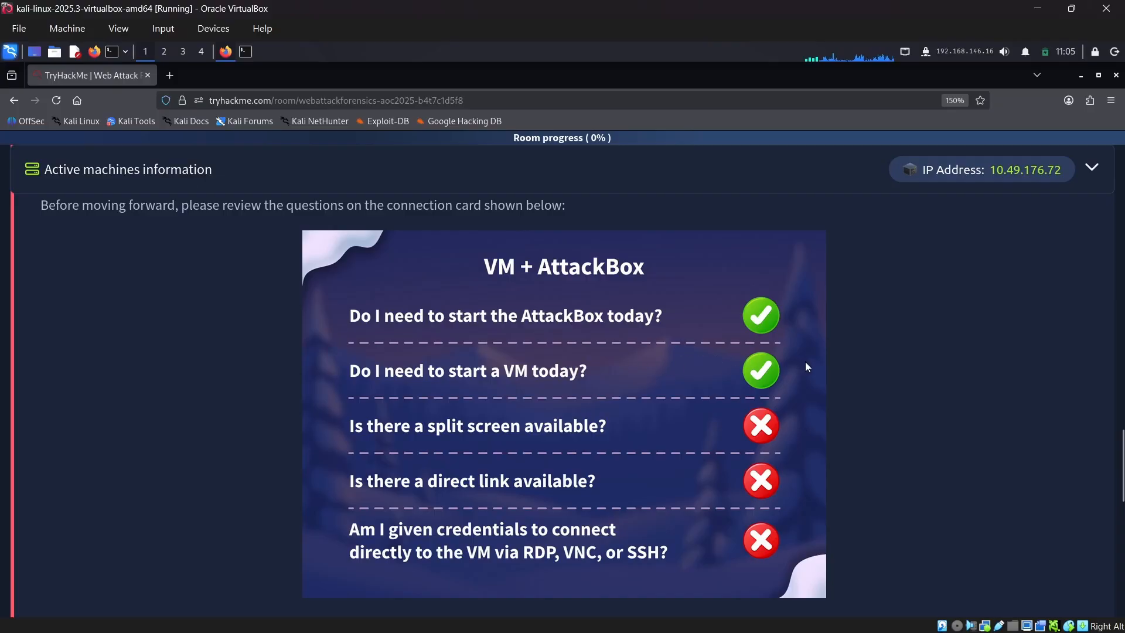
pyautogui.scroll(-6, 831, 373)
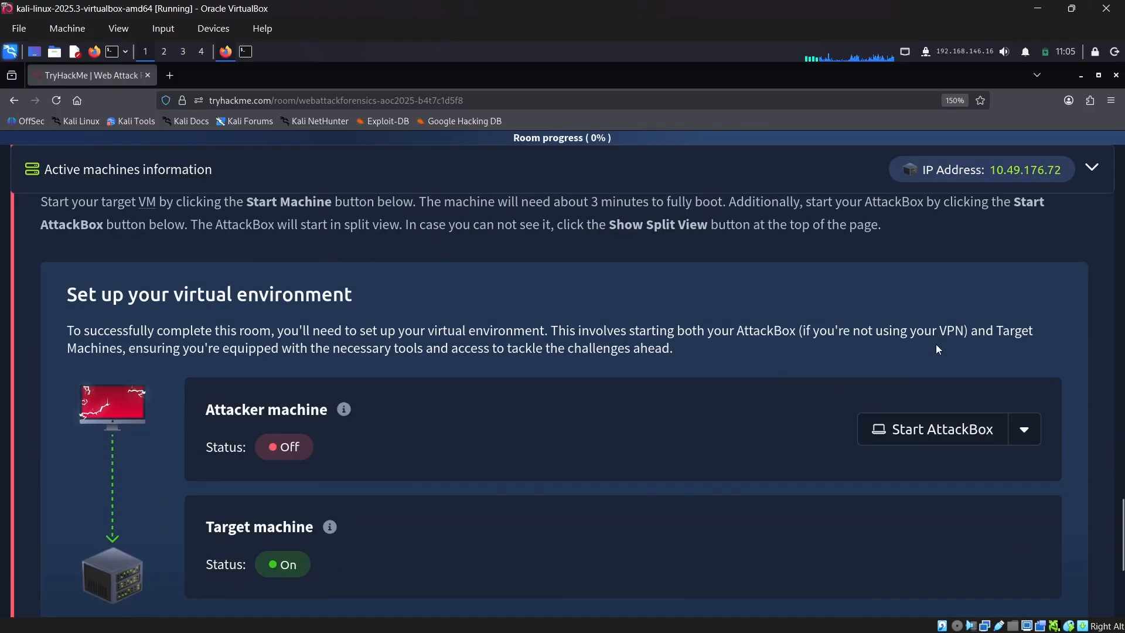
pyautogui.scroll(-2, 936, 346)
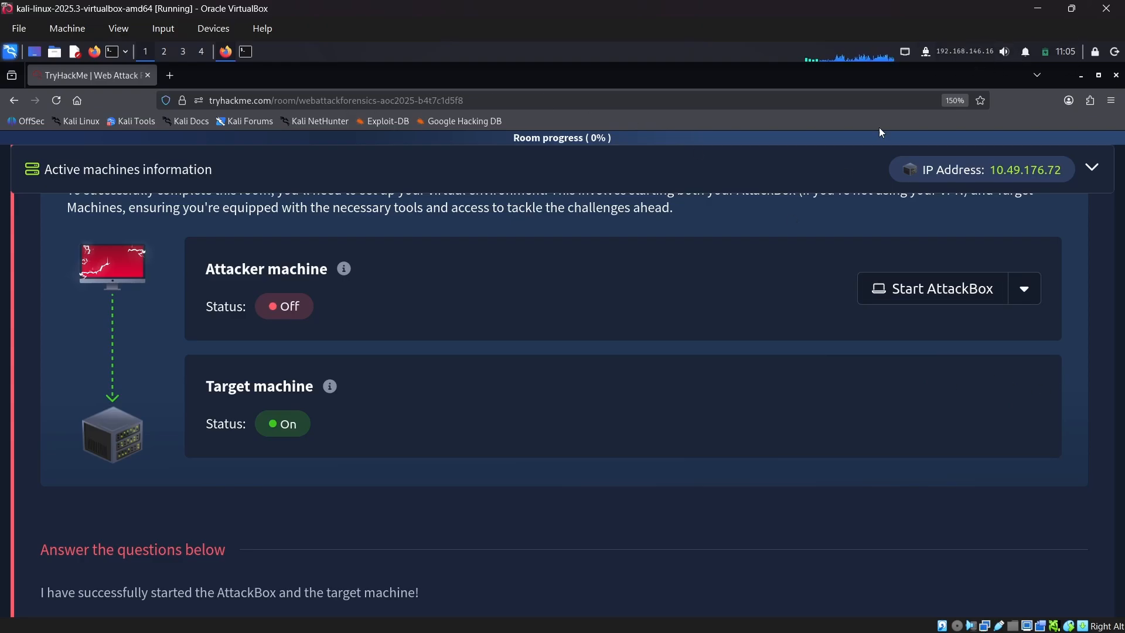
pyautogui.scroll(-2, 440, 456)
pyautogui.scroll(1, 492, 467)
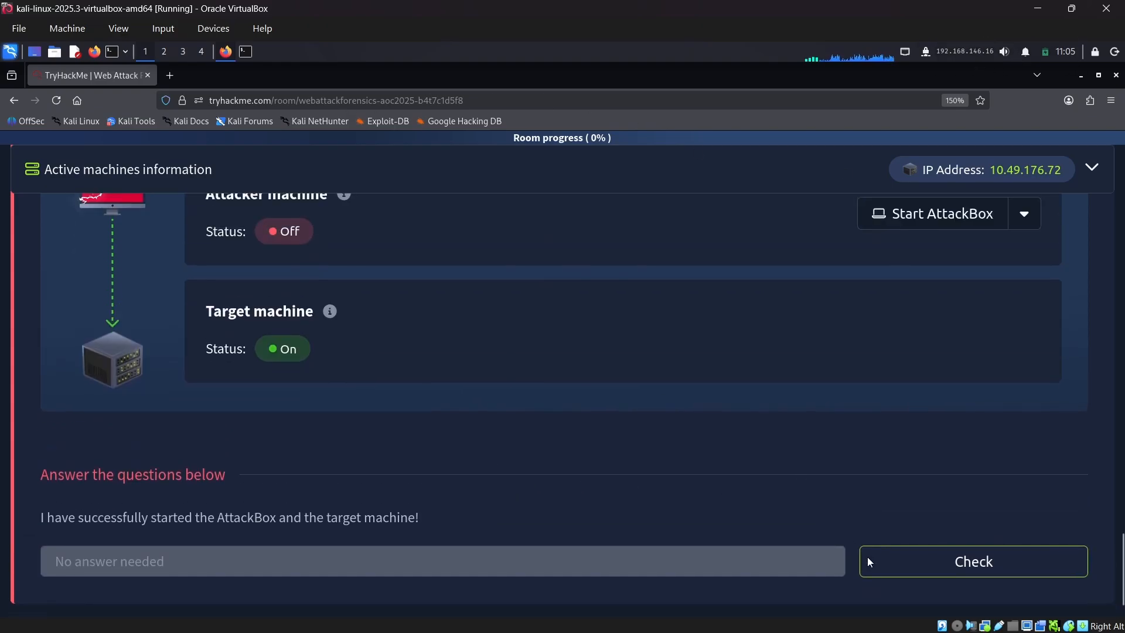
pyautogui.click(868, 560)
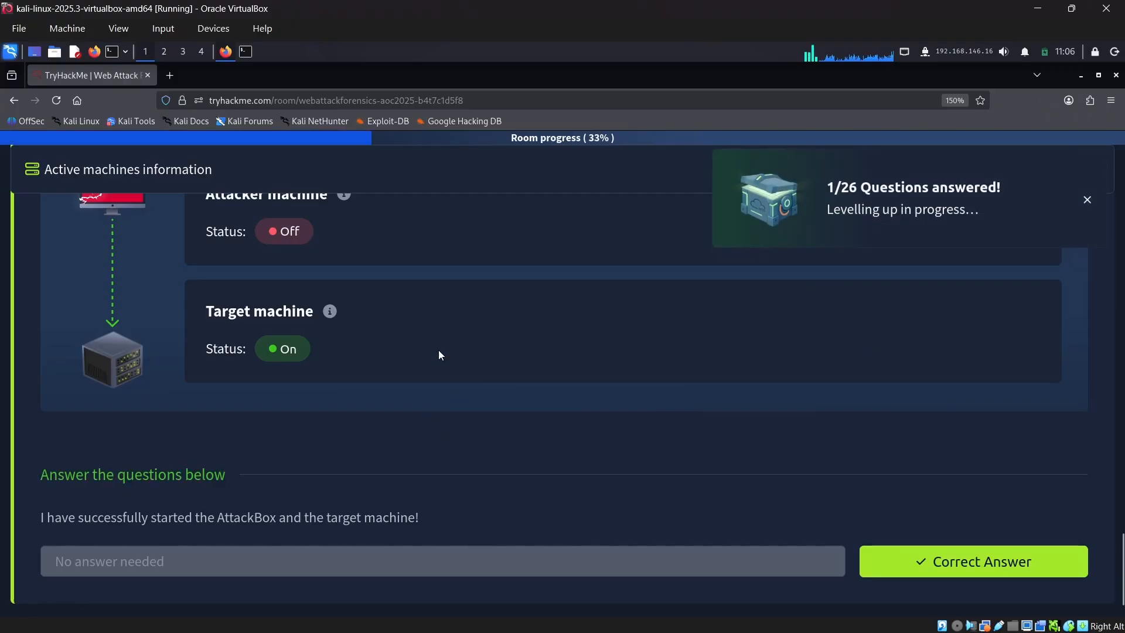
# Step: Expand the active machines information and check the target machine's status, IP address and expiry time
pyautogui.scroll(8, 370, 289)
pyautogui.scroll(10, 681, 345)
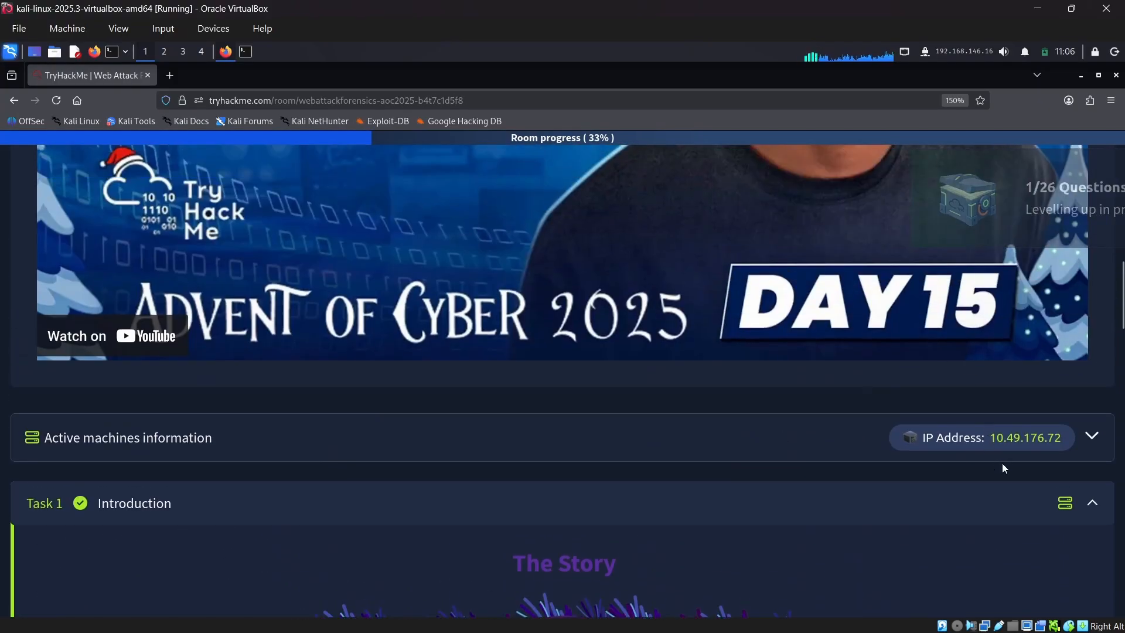
pyautogui.click(1026, 432)
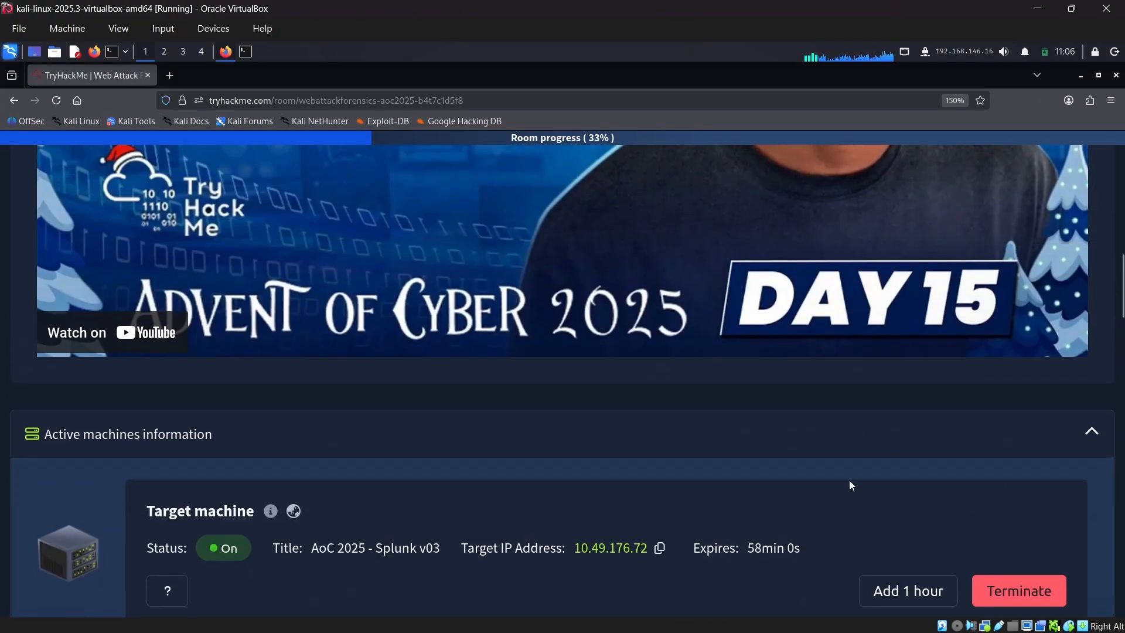
pyautogui.scroll(-3, 761, 422)
pyautogui.scroll(3, 673, 326)
pyautogui.scroll(-15, 585, 332)
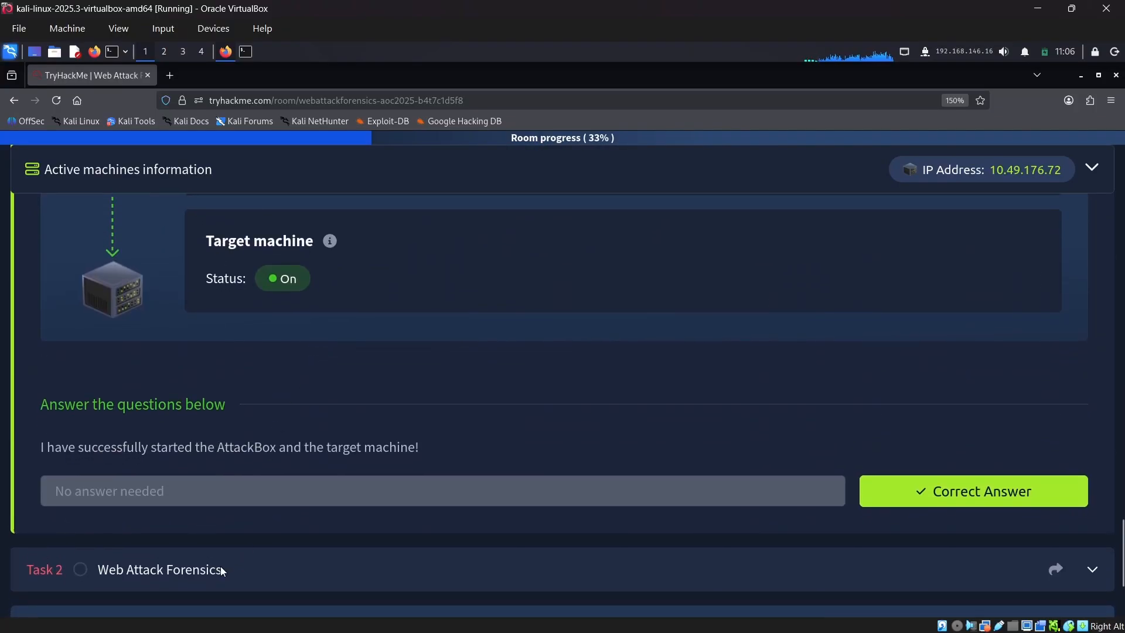
pyautogui.click(220, 569)
pyautogui.moveTo(165, 361)
pyautogui.mouseDown()
pyautogui.moveTo(318, 356)
pyautogui.moveTo(168, 359)
pyautogui.mouseUp()
pyautogui.hotkey('ctrl', 'c')
pyautogui.click(345, 366)
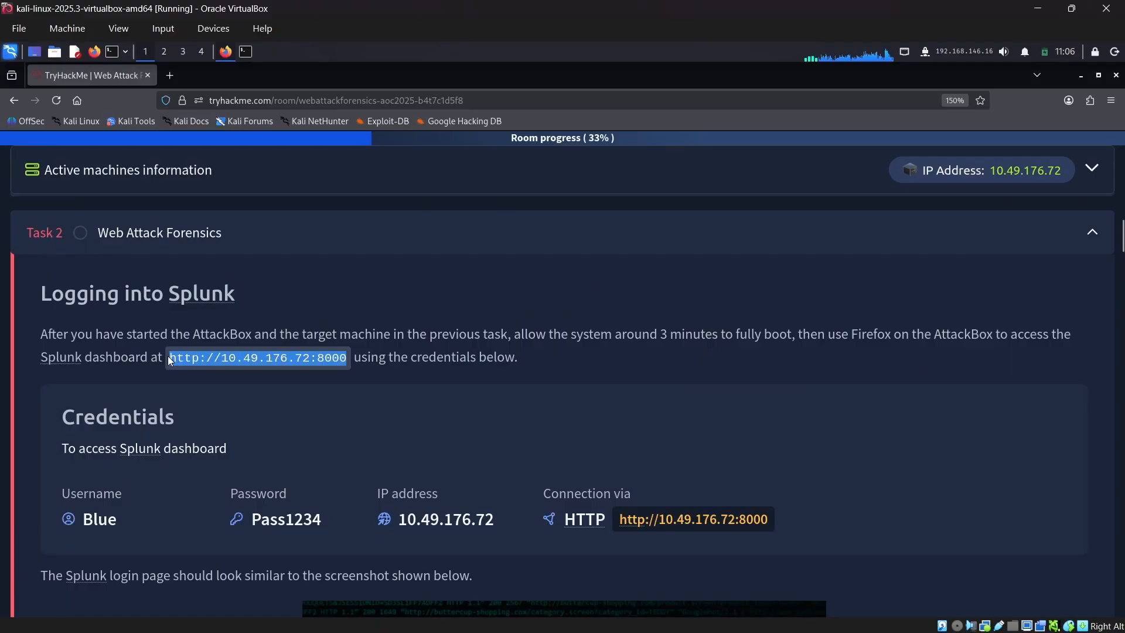
pyautogui.click(170, 75)
pyautogui.hotkey('ctrl', 'v')
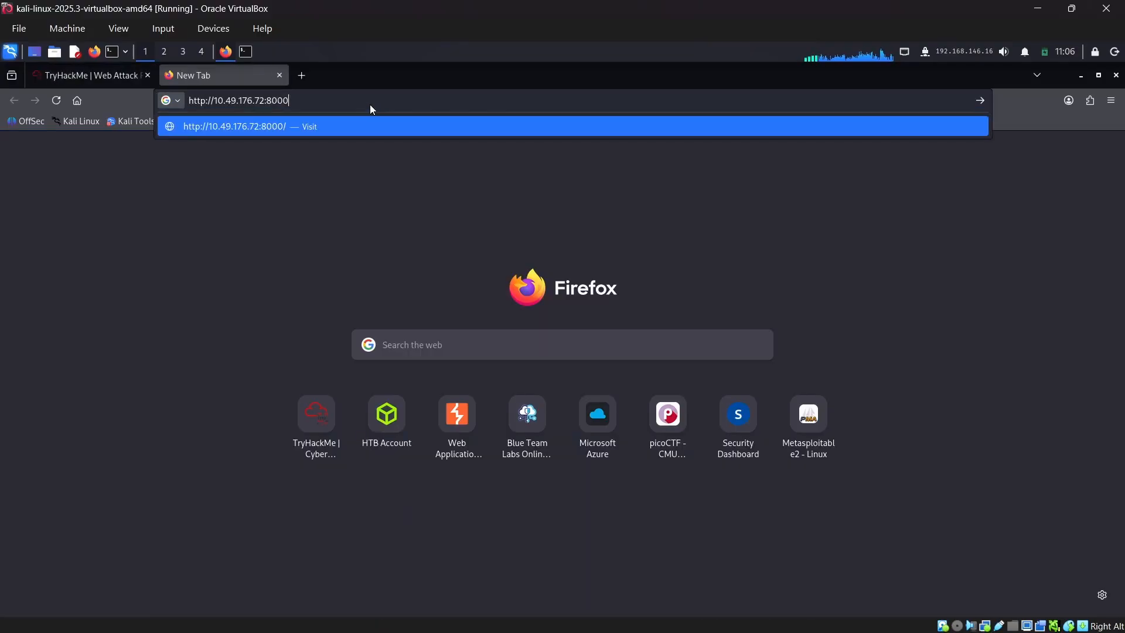
pyautogui.press('Return')
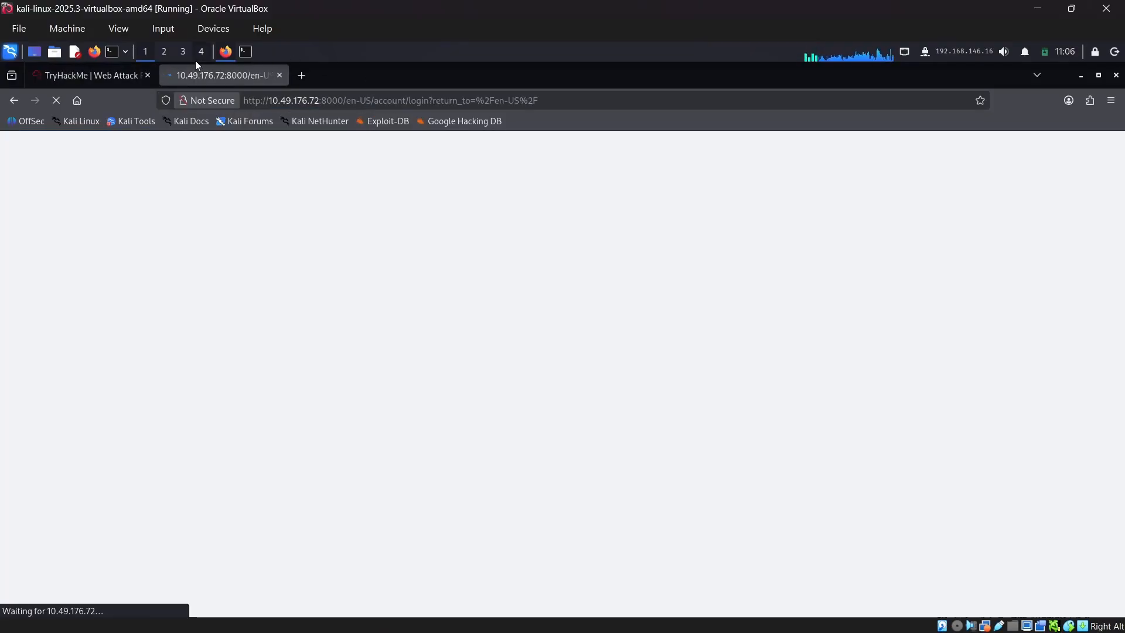
# Step: Copy the username Blue from the Task 2 credentials into the Splunk login form's username field
pyautogui.click(117, 75)
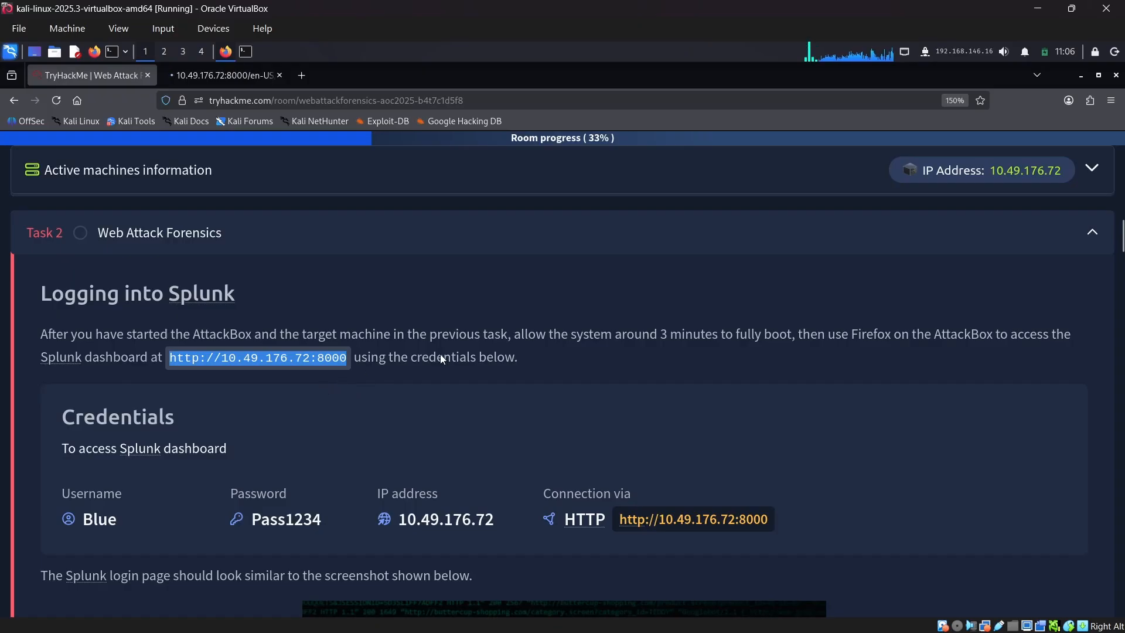
pyautogui.scroll(-3, 561, 343)
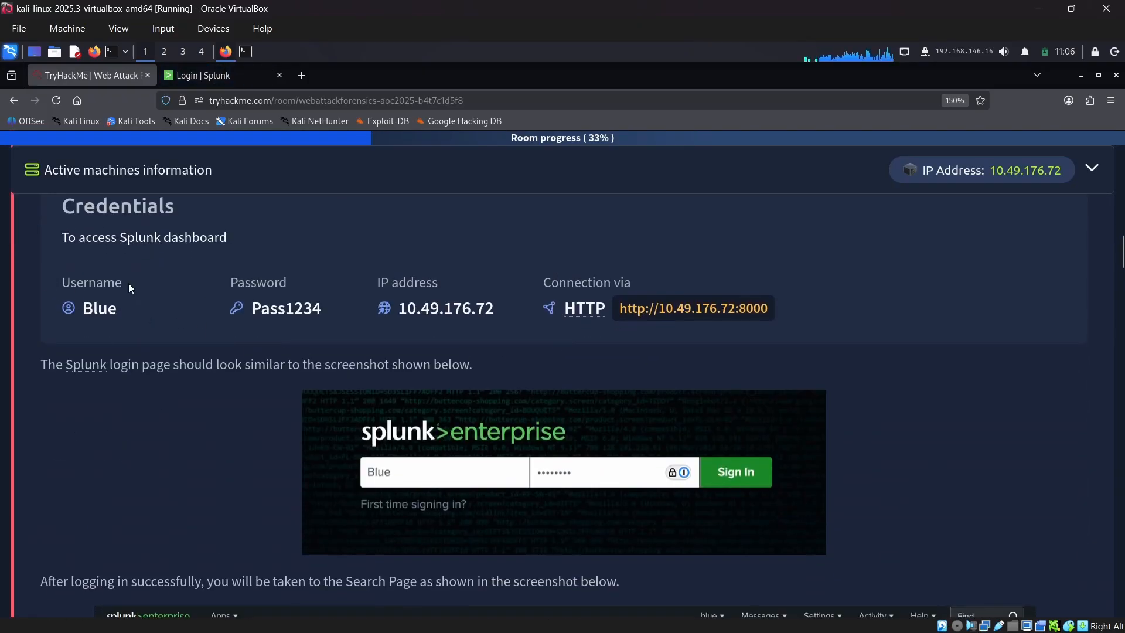
pyautogui.scroll(-2, 153, 276)
pyautogui.scroll(2, 218, 274)
pyautogui.click(203, 74)
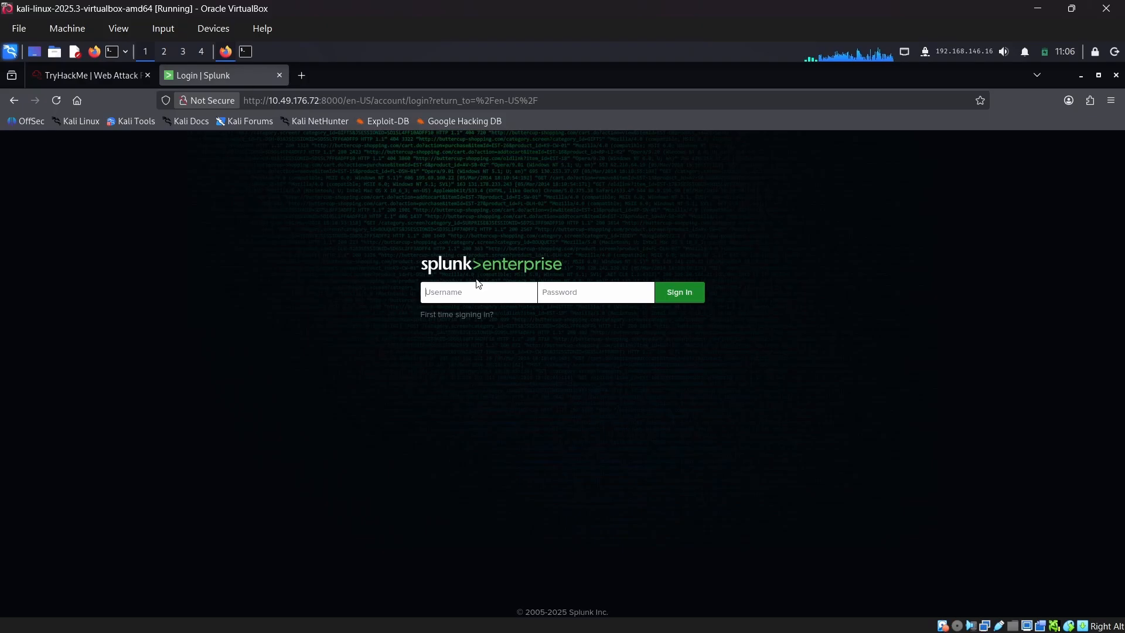
pyautogui.click(58, 75)
pyautogui.doubleClick(100, 309)
pyautogui.hotkey('ctrl', 'c')
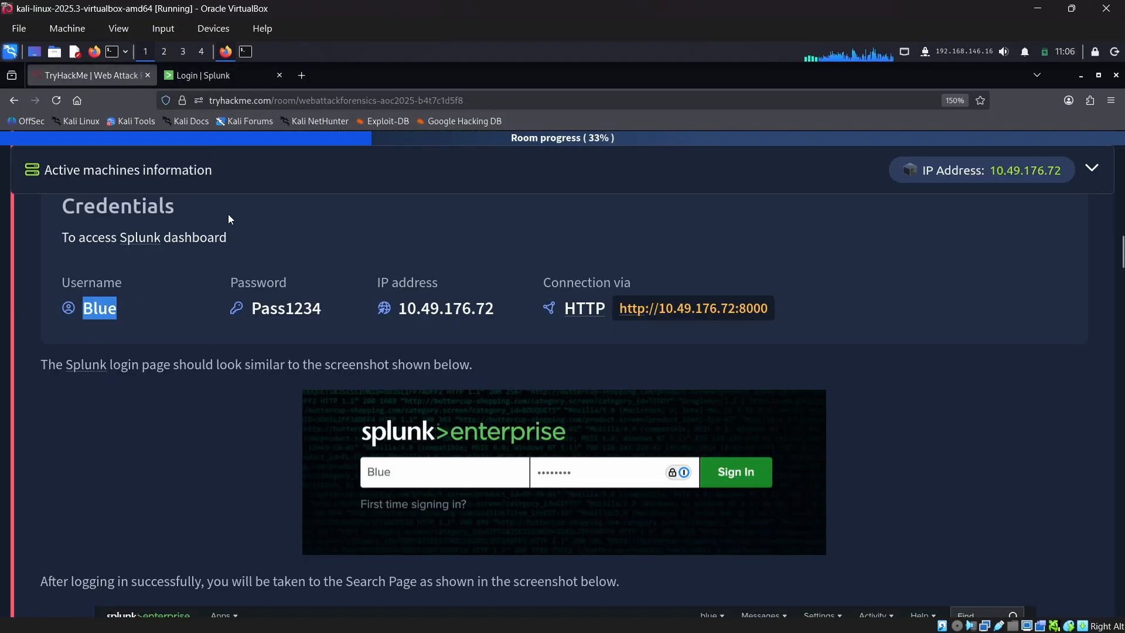
pyautogui.click(217, 75)
pyautogui.hotkey('ctrl', 'v')
# Step: Copy the Splunk password from the Task 2 credentials into the login form, sign in and dismiss the browser's offer to save it
pyautogui.click(59, 75)
pyautogui.doubleClick(272, 309)
pyautogui.hotkey('ctrl', 'c')
pyautogui.click(204, 75)
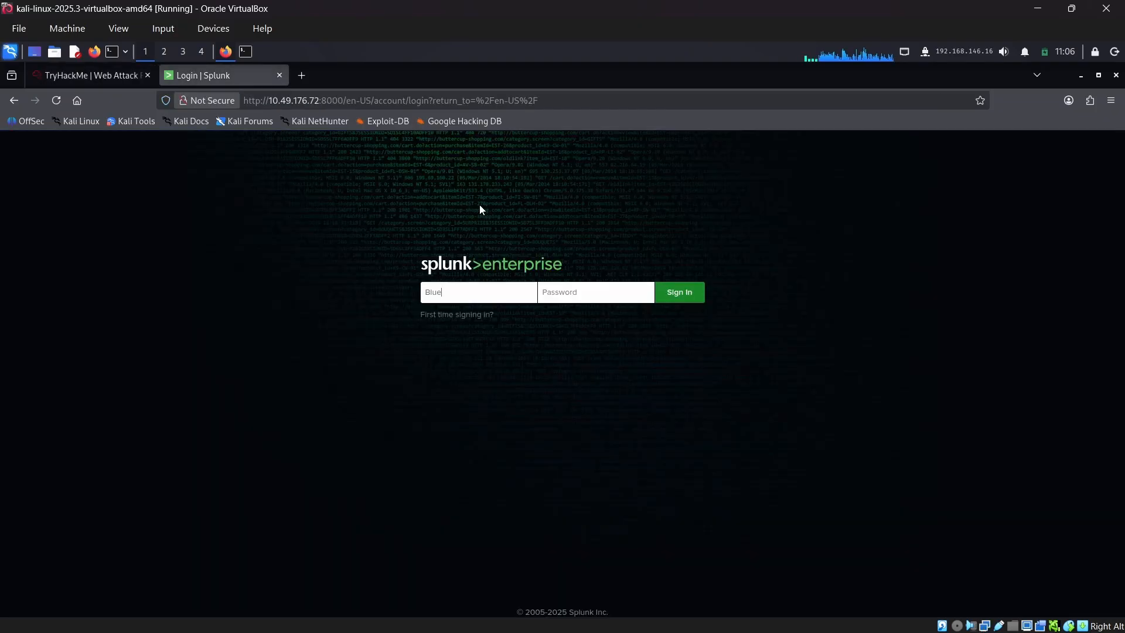
pyautogui.click(571, 291)
pyautogui.hotkey('ctrl', 'v')
pyautogui.click(674, 290)
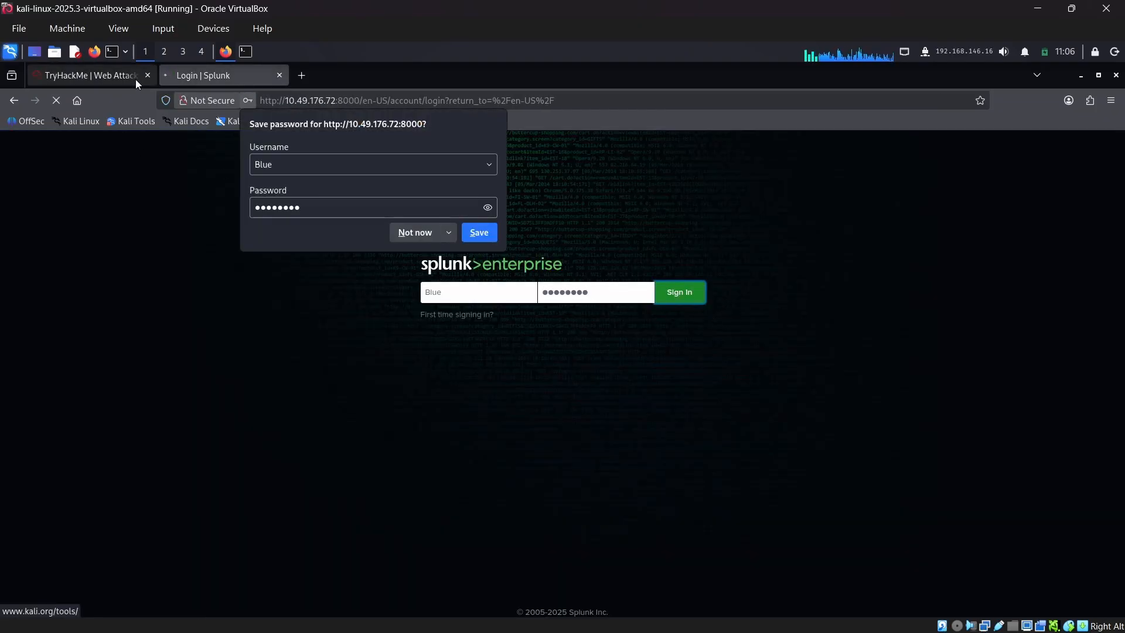
pyautogui.click(284, 198)
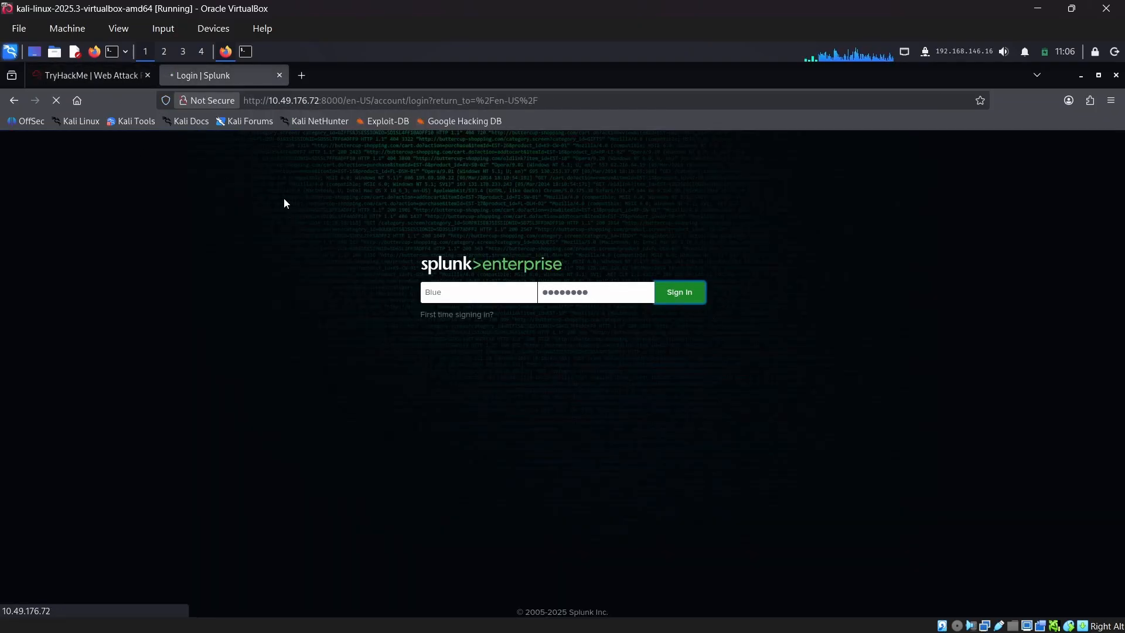
# Step: Read the Task 2 instructions about the Splunk Search page and adjusting the time range to cover the events
pyautogui.click(93, 75)
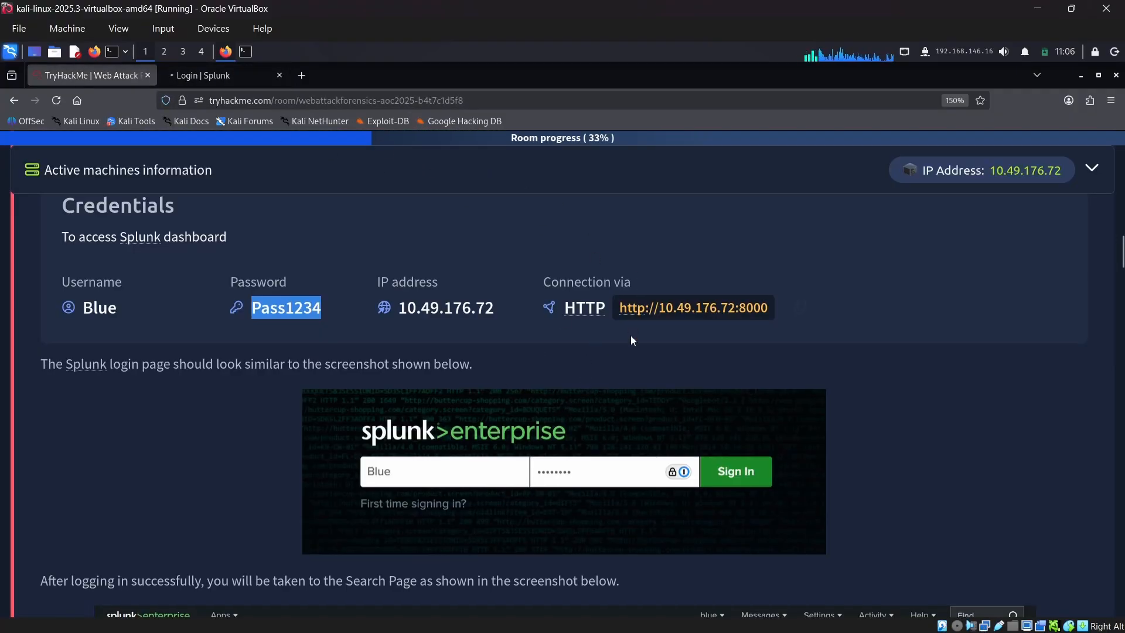
pyautogui.scroll(-3, 206, 351)
pyautogui.scroll(-2, 208, 350)
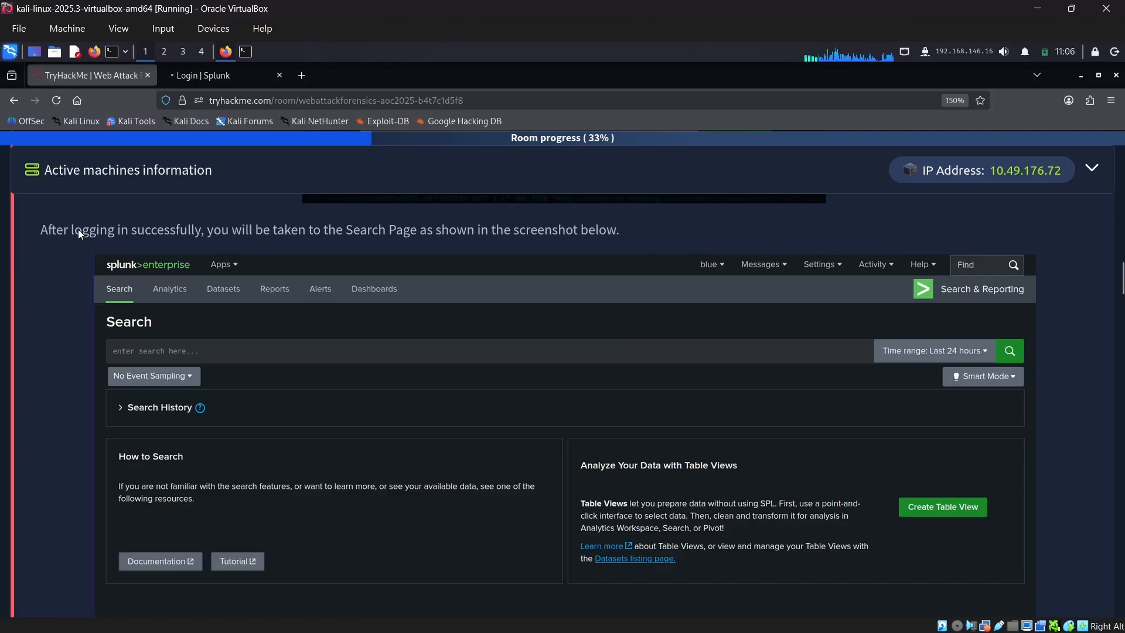
pyautogui.moveTo(36, 233); pyautogui.dragTo(639, 234)
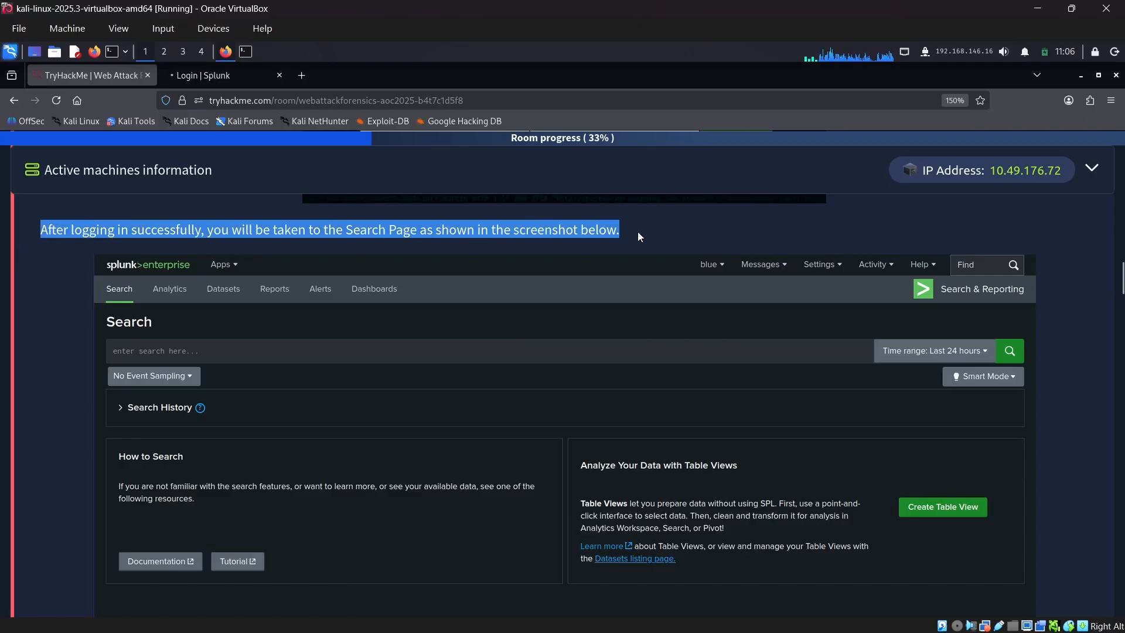
pyautogui.scroll(-5, 569, 323)
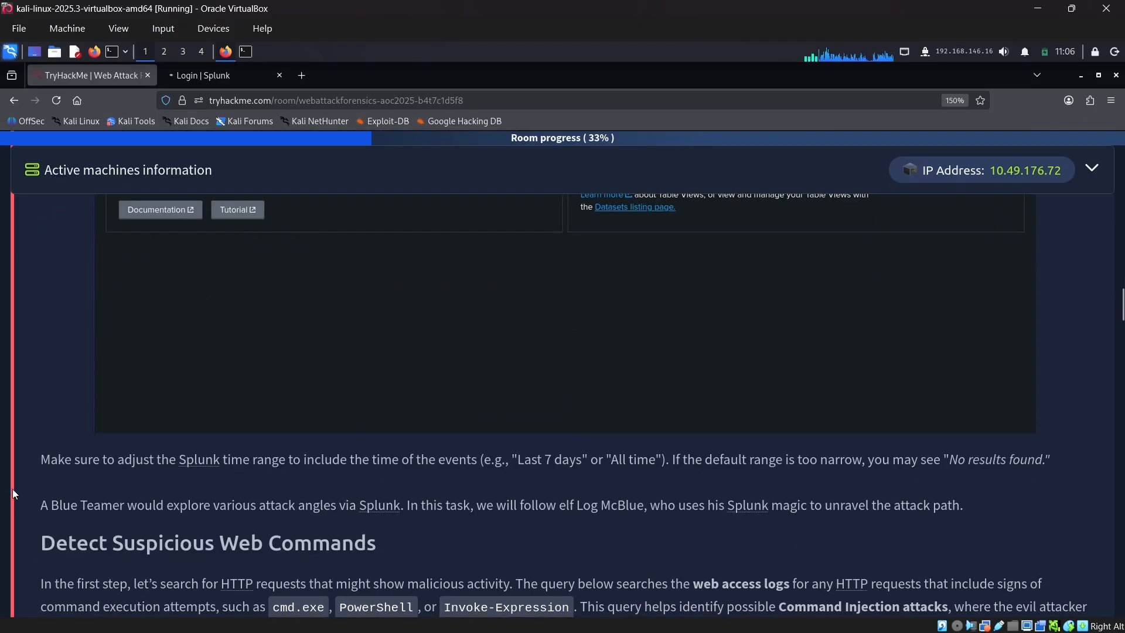
pyautogui.moveTo(29, 464); pyautogui.dragTo(469, 462)
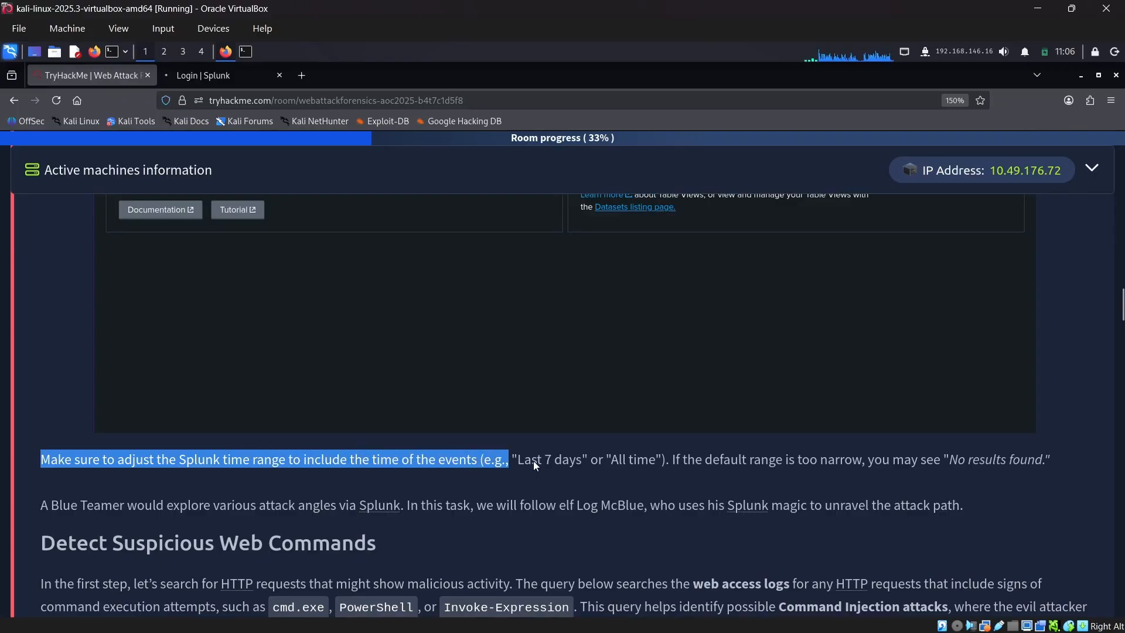
pyautogui.click(560, 460)
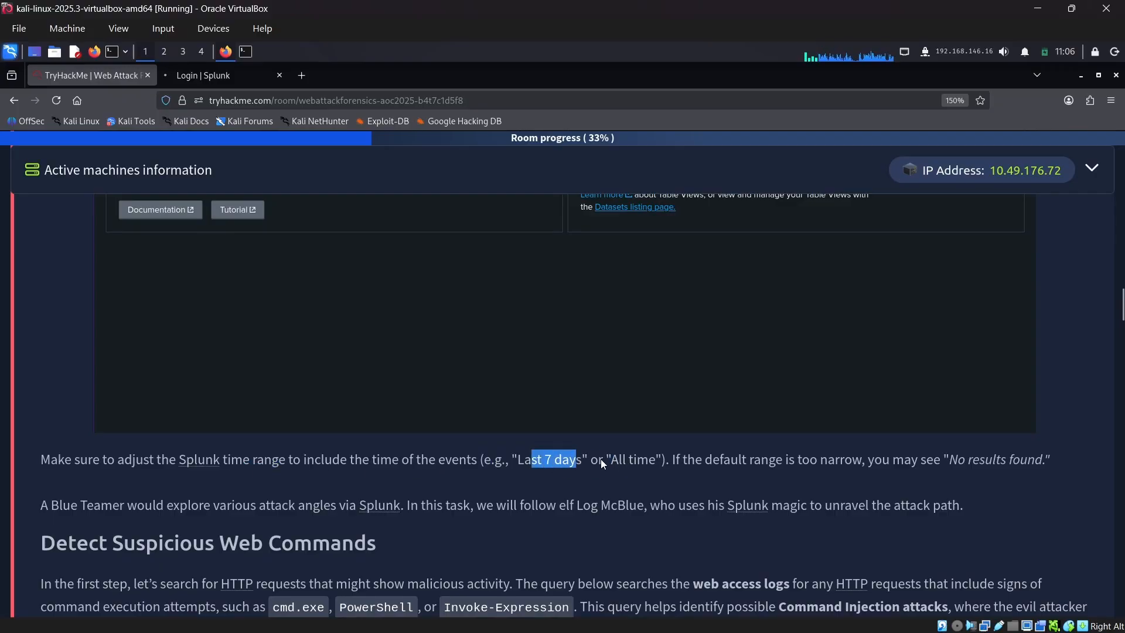
pyautogui.moveTo(600, 459); pyautogui.dragTo(712, 495)
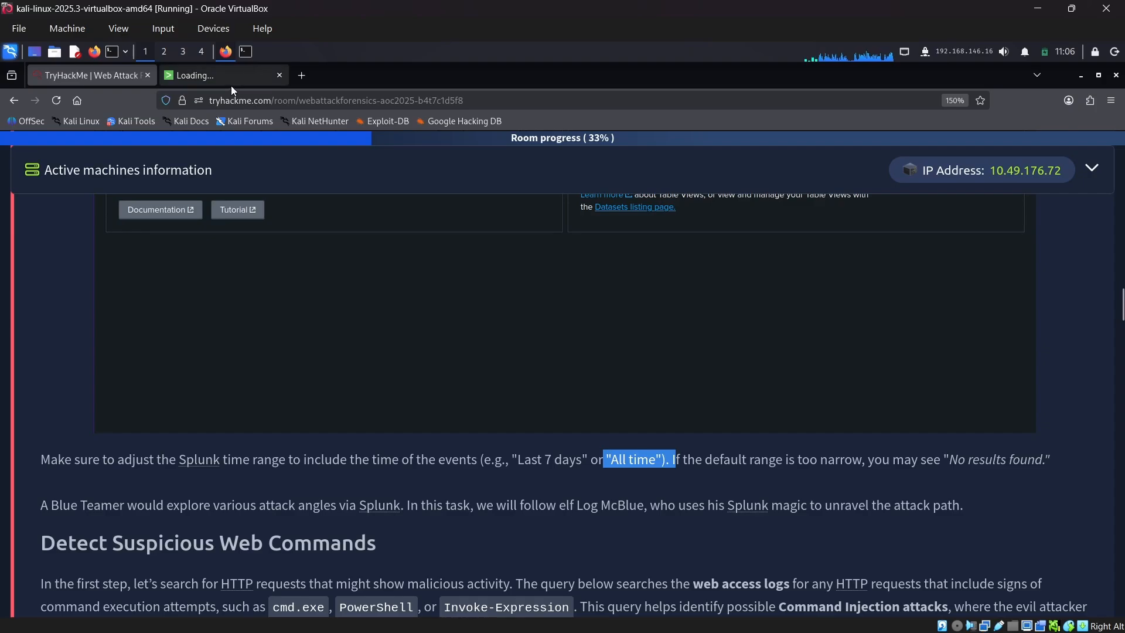
pyautogui.scroll(6, 628, 420)
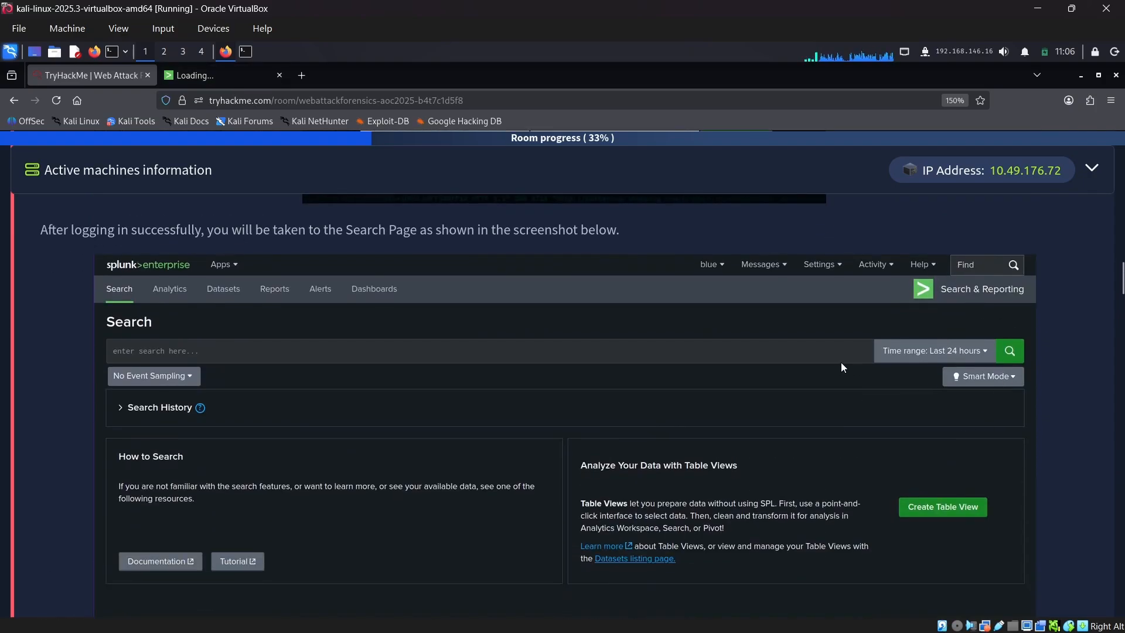
# Step: Set the time range of the Splunk search to All time
pyautogui.click(188, 74)
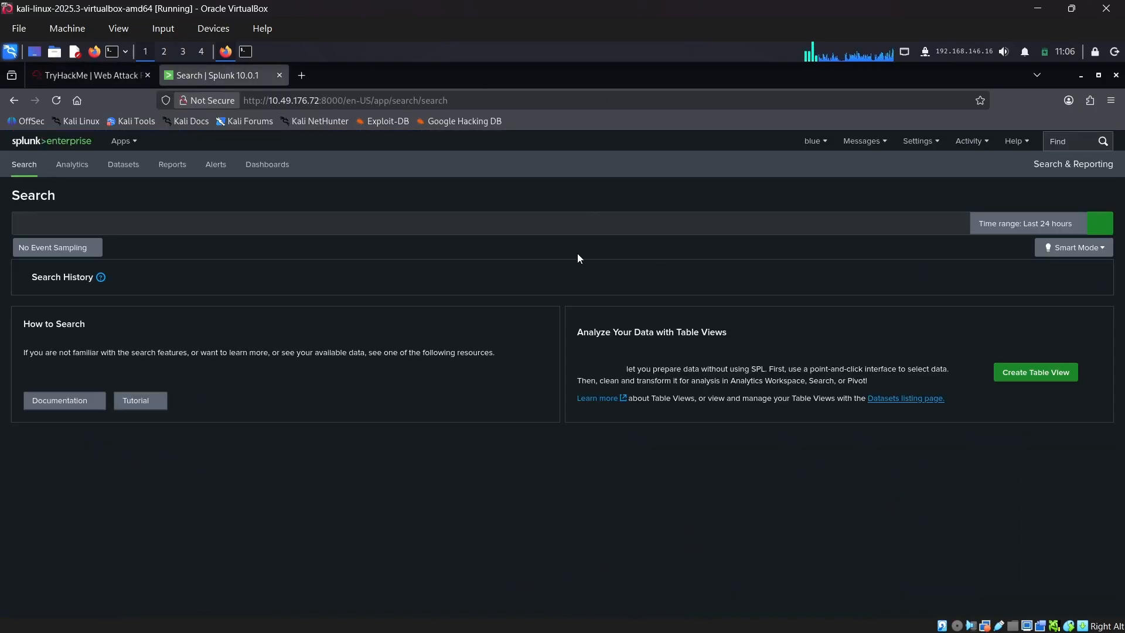
pyautogui.click(1048, 223)
pyautogui.click(931, 287)
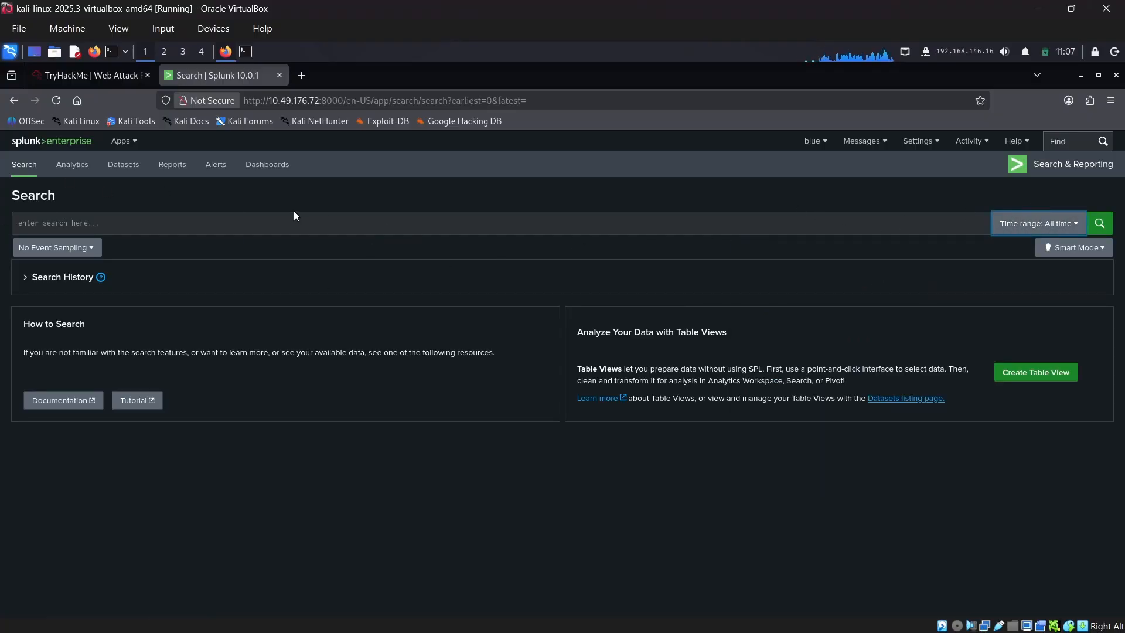
# Step: Check the Detect Suspicious Web Commands section of the room and run the Splunk search index=* across all indexes
pyautogui.click(82, 76)
pyautogui.scroll(-5, 331, 397)
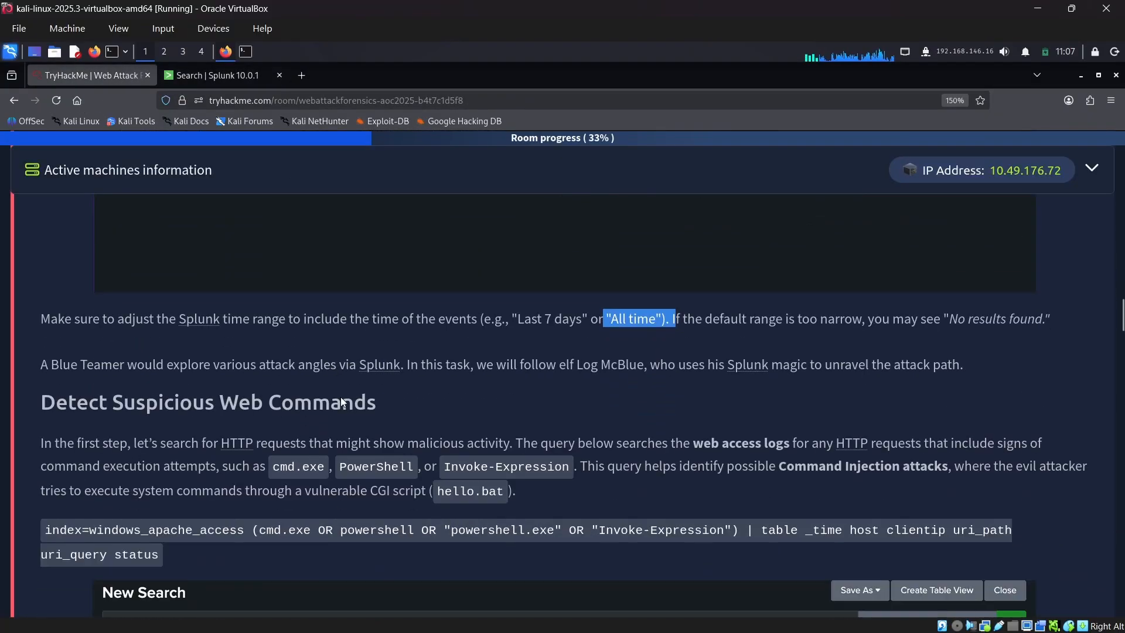
pyautogui.scroll(-5, 279, 525)
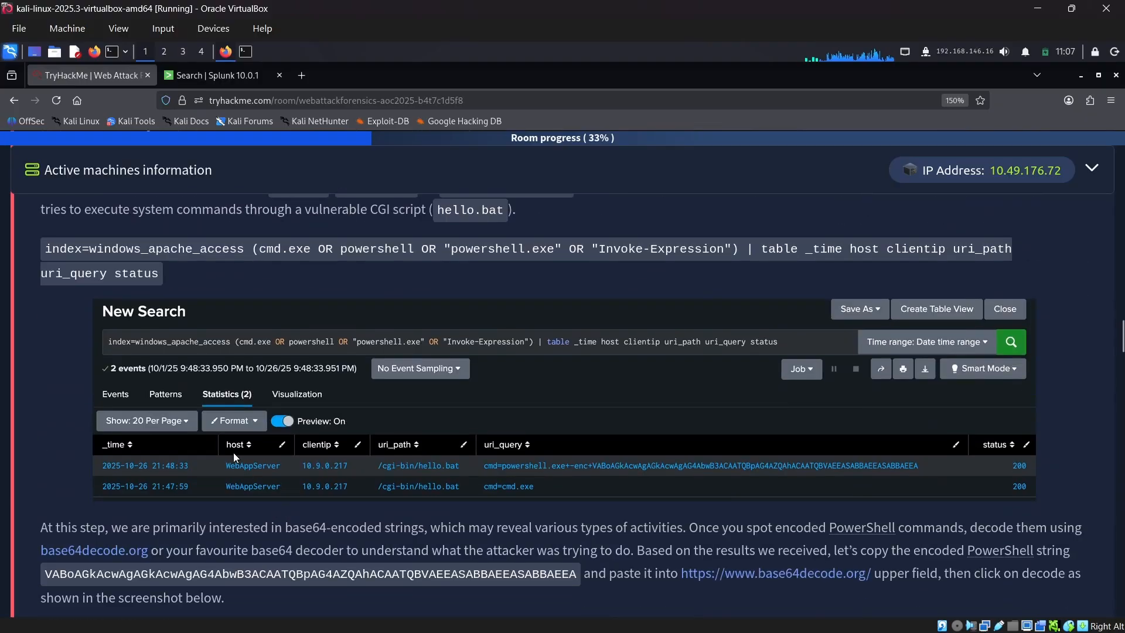
pyautogui.click(204, 76)
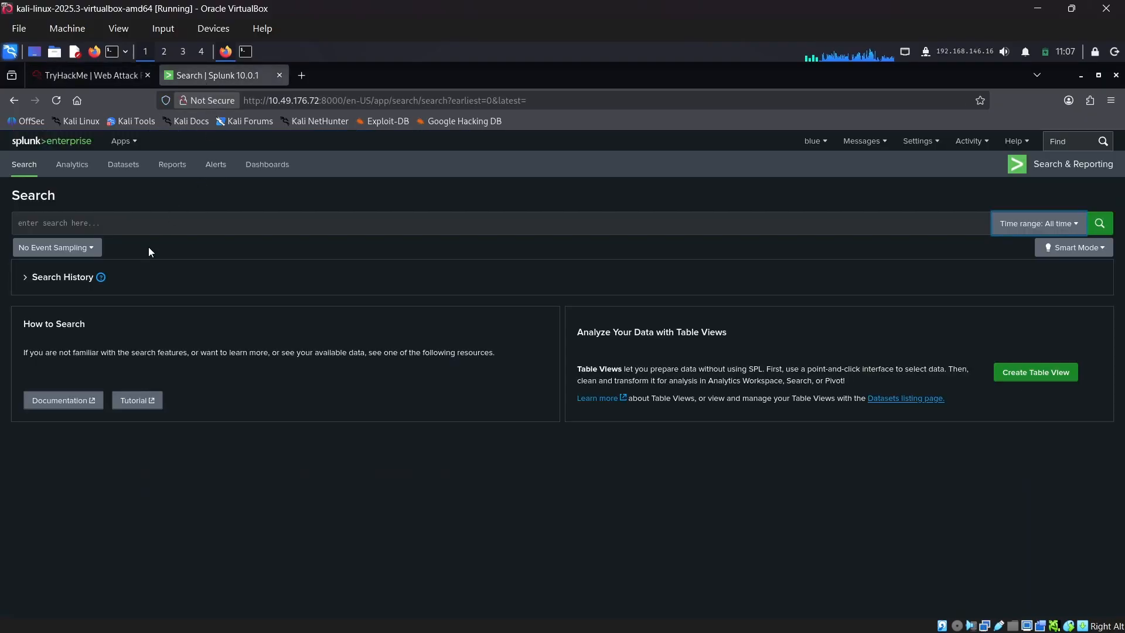
pyautogui.click(141, 229)
pyautogui.write('inde')
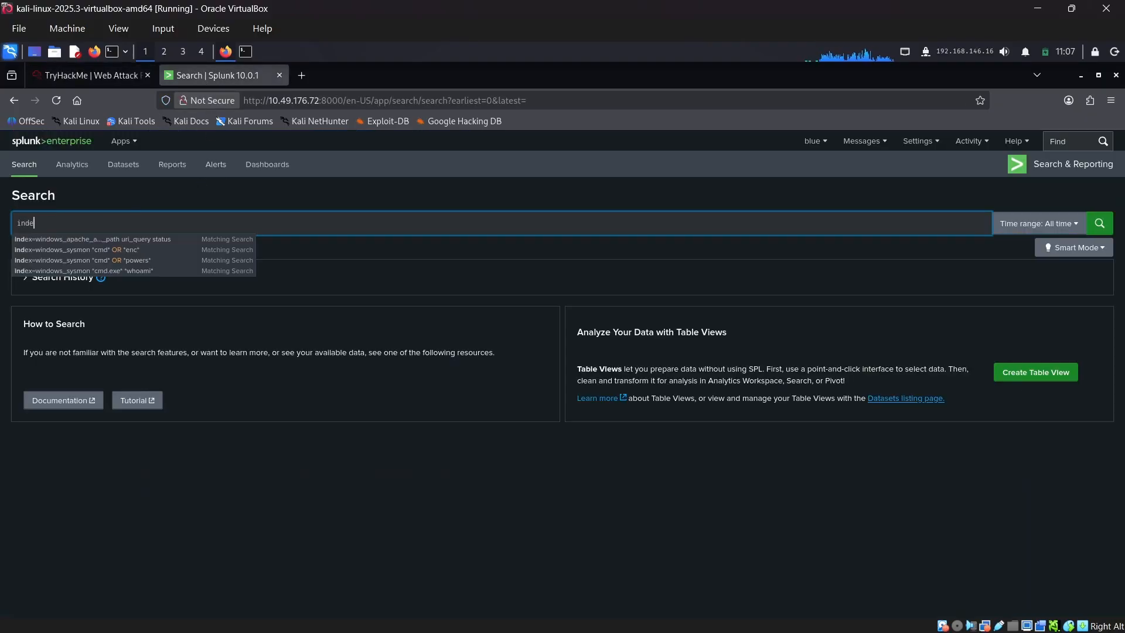
pyautogui.write('x=*')
pyautogui.press('Return')
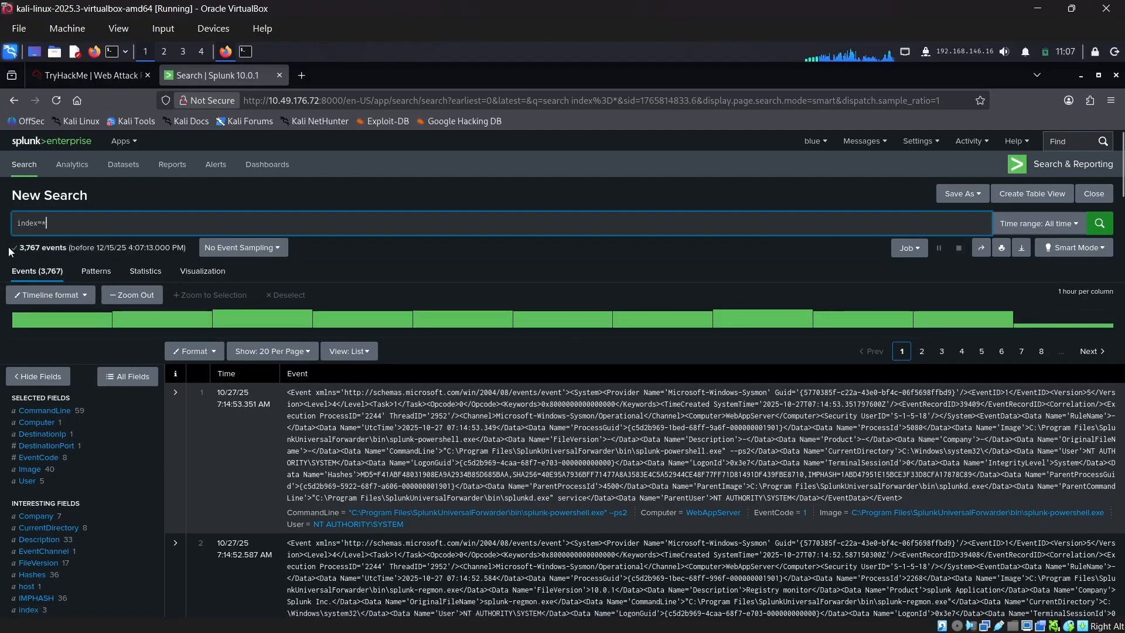
pyautogui.scroll(-5, 506, 379)
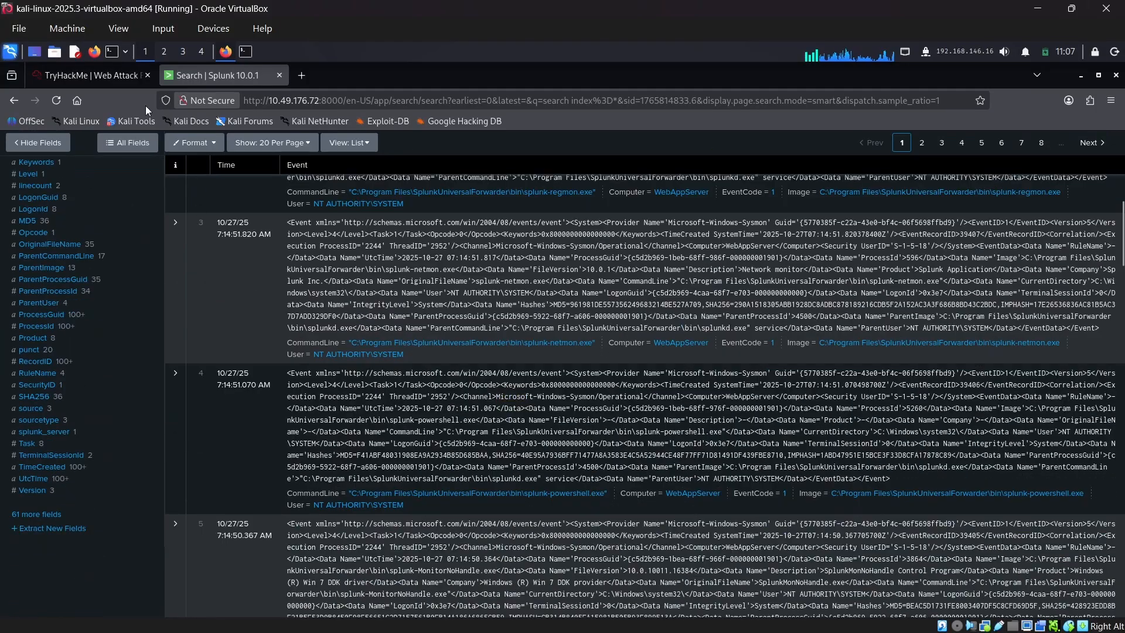
# Step: Copy the index=windows_apache_access query from the Detect Suspicious Web Commands section of the TryHackMe room
pyautogui.click(72, 75)
pyautogui.scroll(-8, 301, 331)
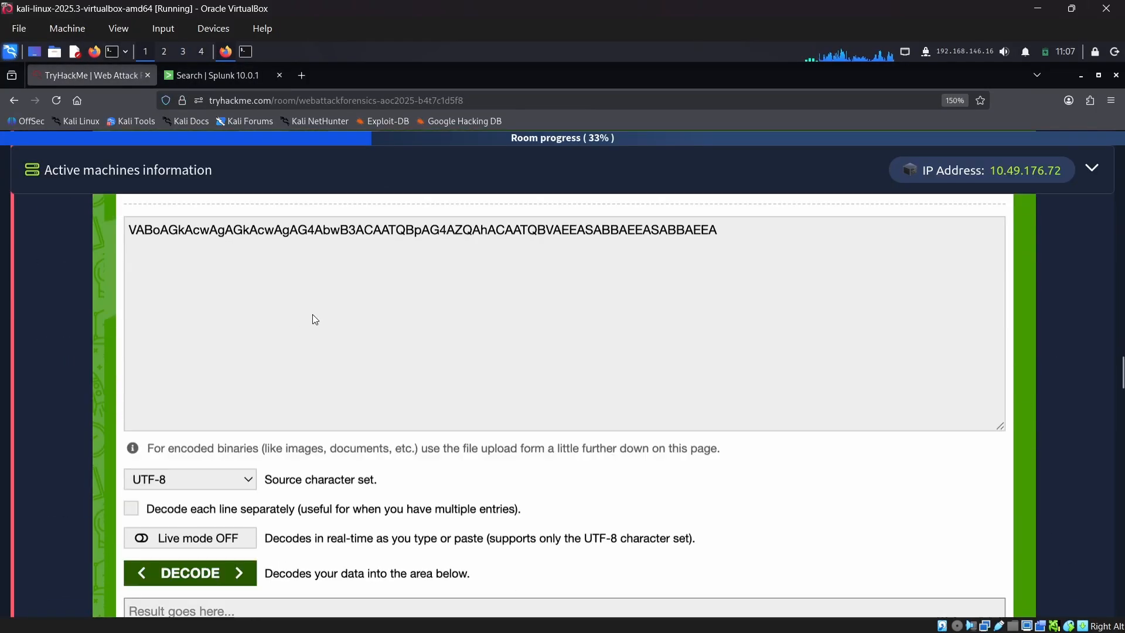
pyautogui.scroll(3, 311, 318)
pyautogui.scroll(3, 381, 314)
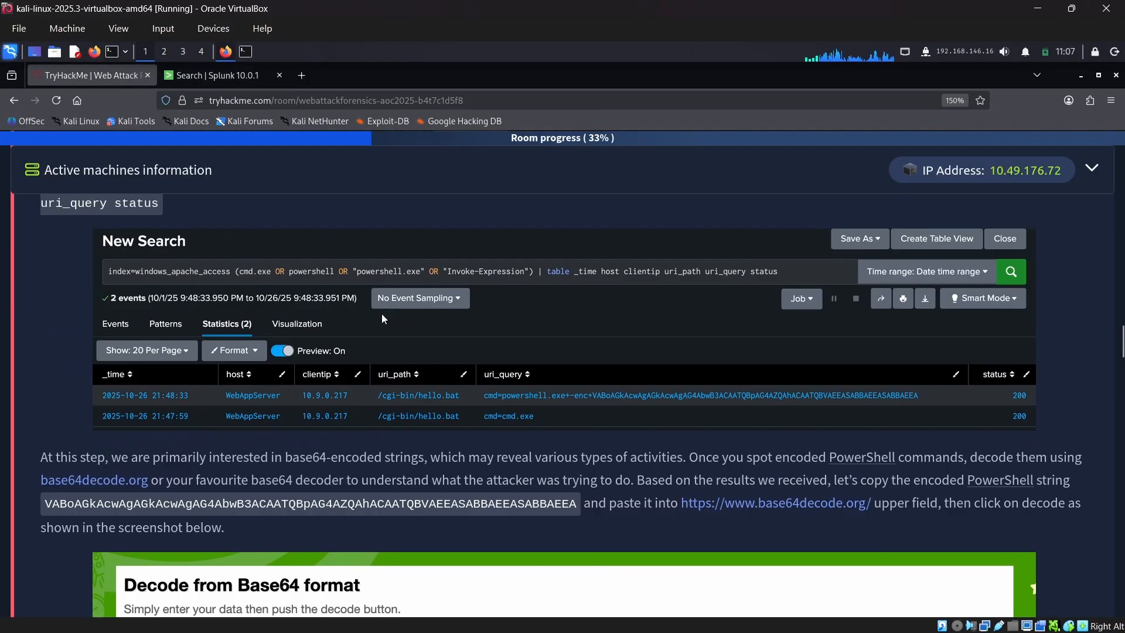
pyautogui.scroll(2, 325, 336)
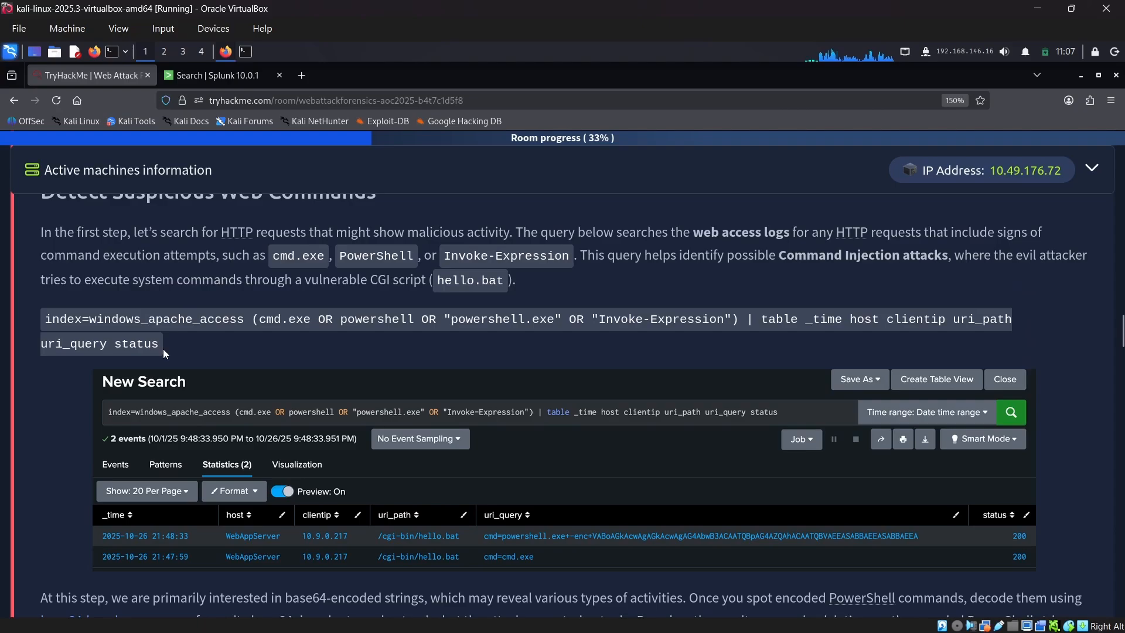
pyautogui.moveTo(162, 349); pyautogui.dragTo(38, 317)
pyautogui.hotkey('ctrl', 'c')
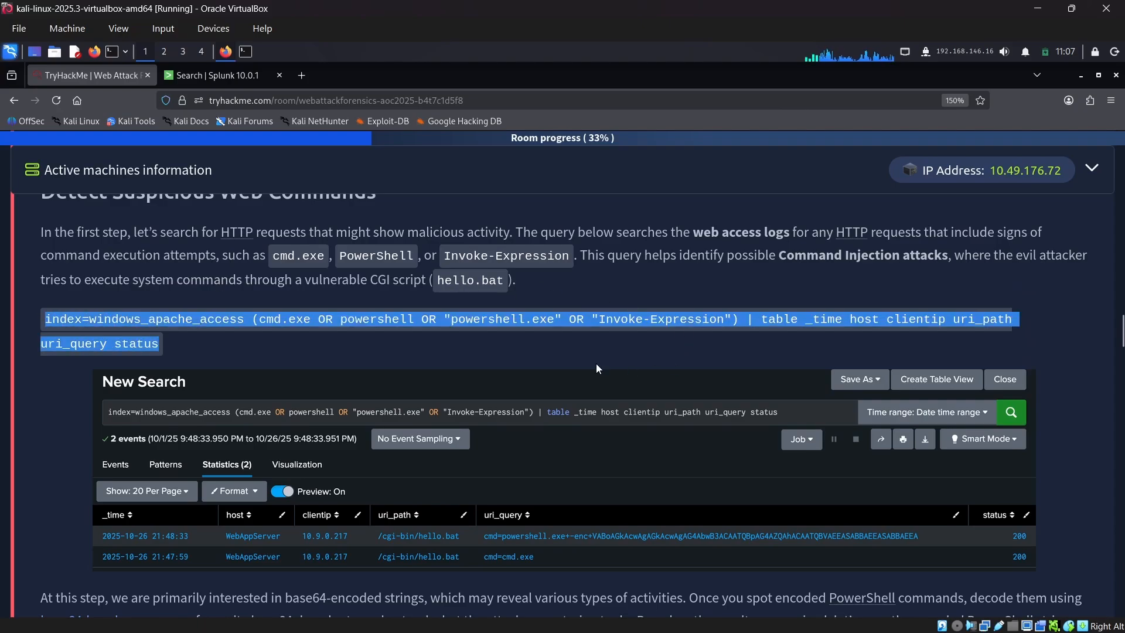
pyautogui.scroll(2, 352, 282)
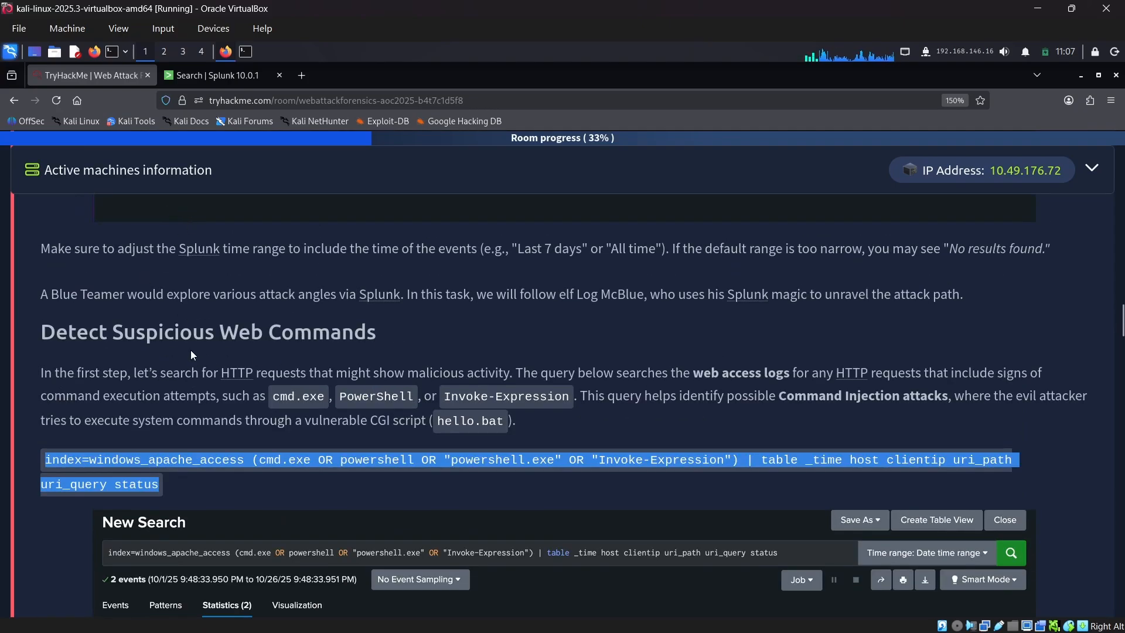
# Step: Replace index=* in the Splunk search with the copied windows_apache_access query and run it
pyautogui.click(199, 75)
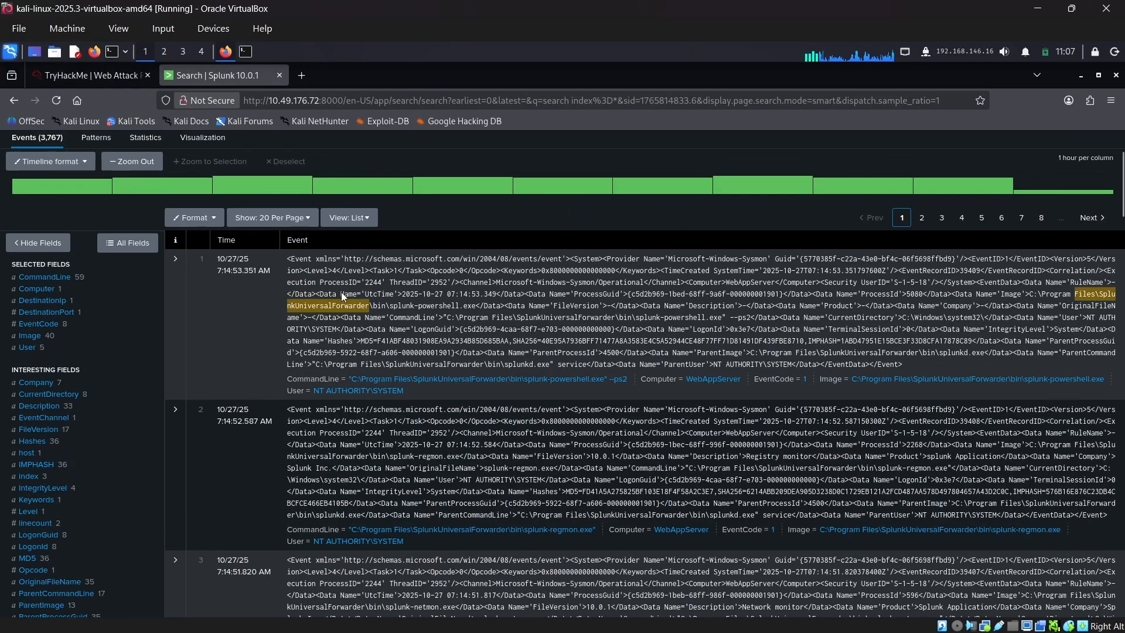
pyautogui.scroll(3, 154, 242)
pyautogui.moveTo(82, 221); pyautogui.dragTo(3, 228)
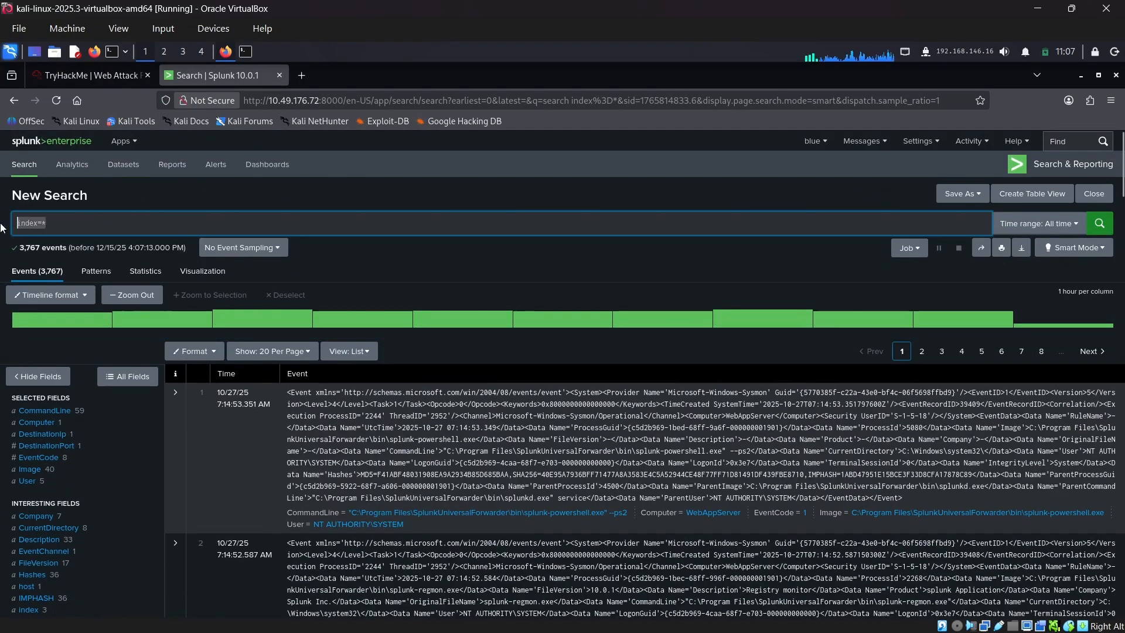
pyautogui.hotkey('ctrl', 'v')
pyautogui.press('Return')
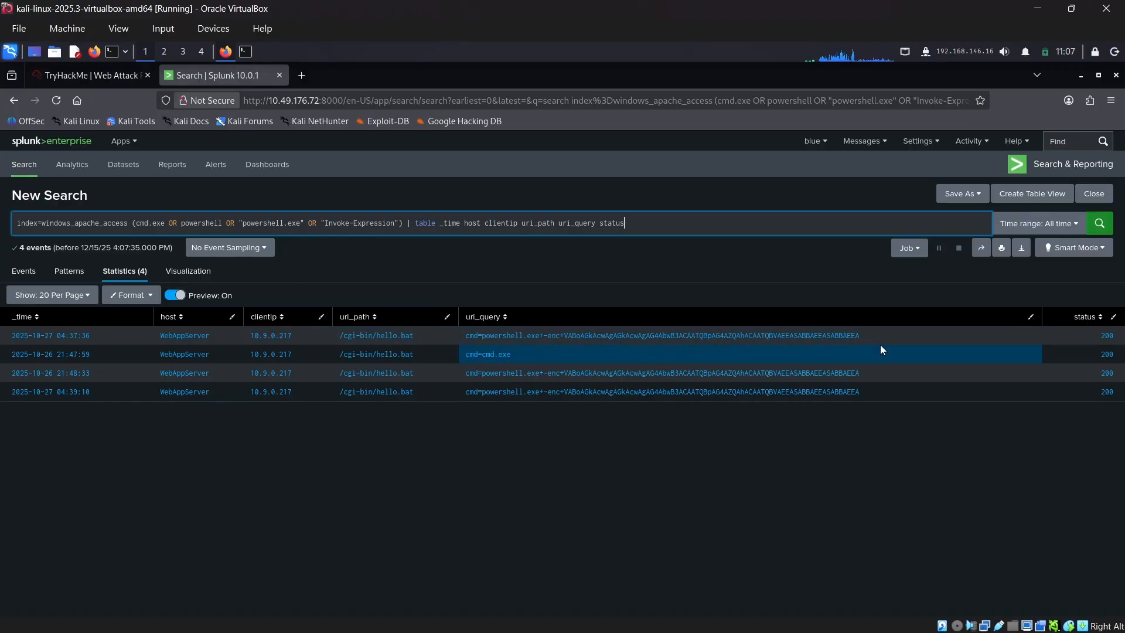
# Step: Copy the Base64 string following powershell.exe -enc in the first result's uri_query
pyautogui.tripleClick(745, 333)
pyautogui.doubleClick(568, 335)
pyautogui.hotkey('ctrl', 'c')
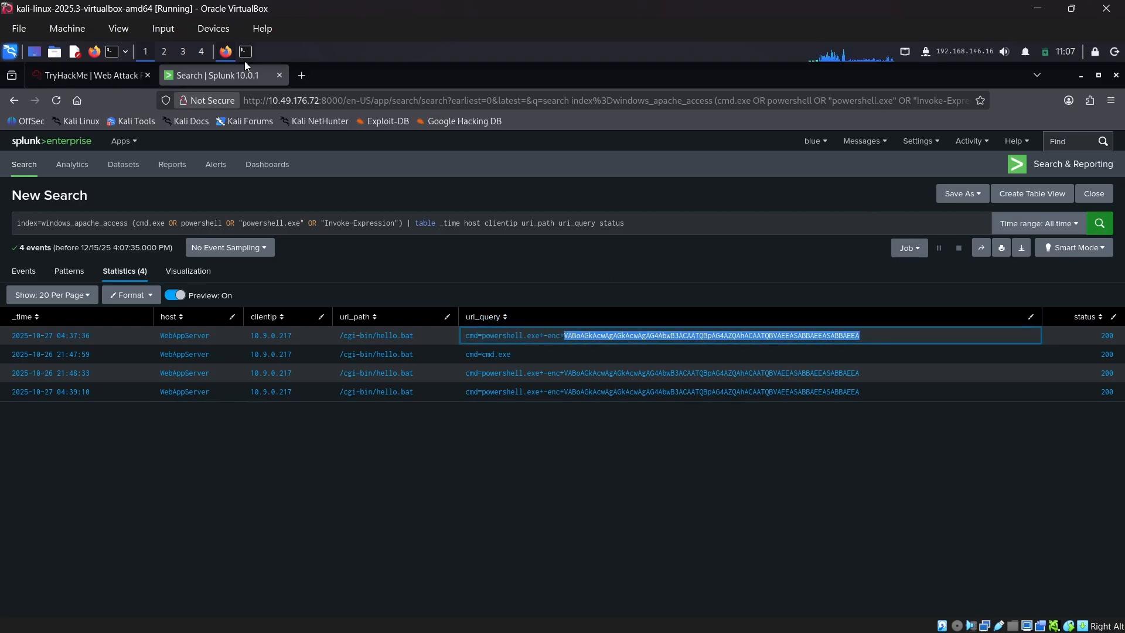
# Step: Open a new terminal and enlarge its text several levels for readability
pyautogui.click(112, 52)
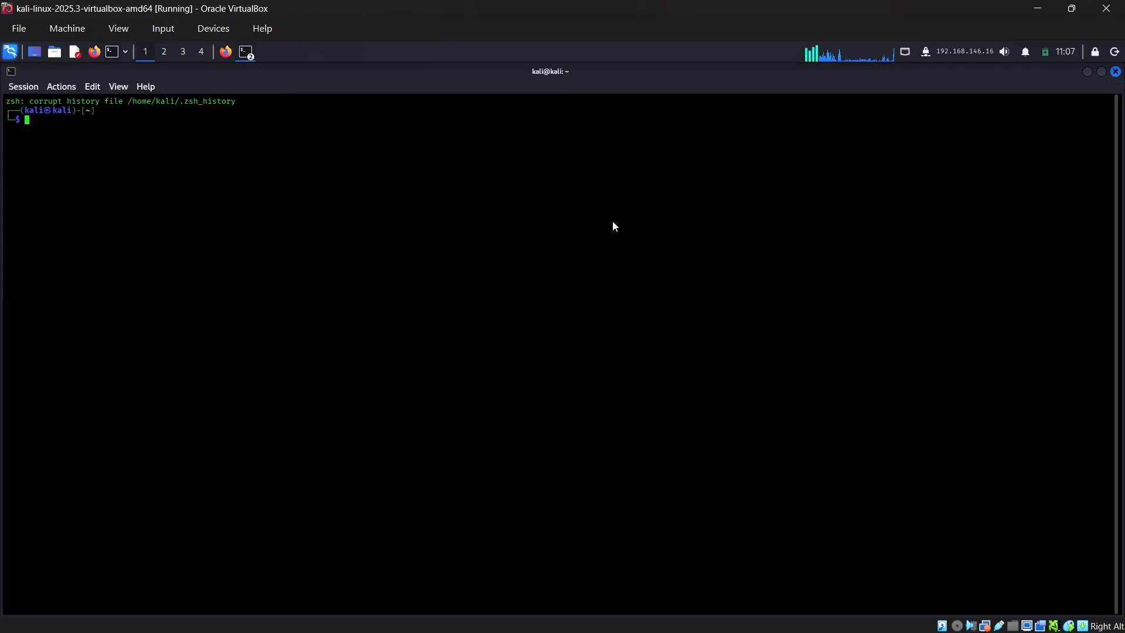
pyautogui.hotkey('ctrl', '+')
pyautogui.hotkey('ctrl', '+')
pyautogui.hotkey('ctrl', '+')
pyautogui.hotkey('ctrl', '+')
pyautogui.hotkey('ctrl', '+')
pyautogui.hotkey('ctrl', '+')
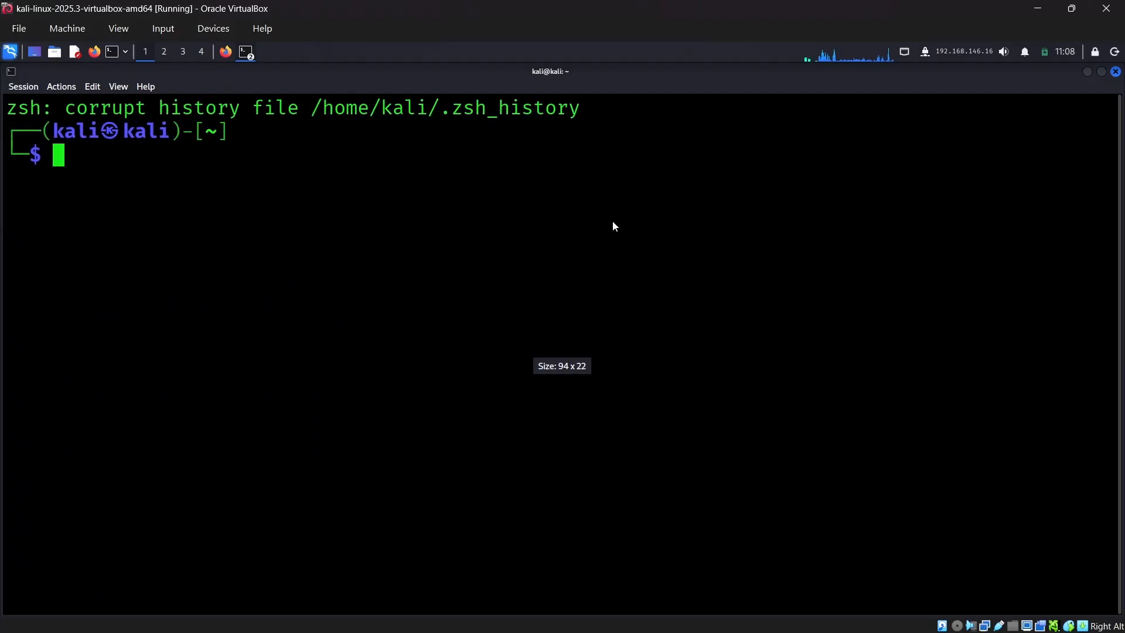
# Step: Decode the copied Base64 string in the terminal with echo piped to base64 -d and highlight the decoded message
pyautogui.write('ehc')
pyautogui.press('BackSpace')
pyautogui.press('BackSpace')
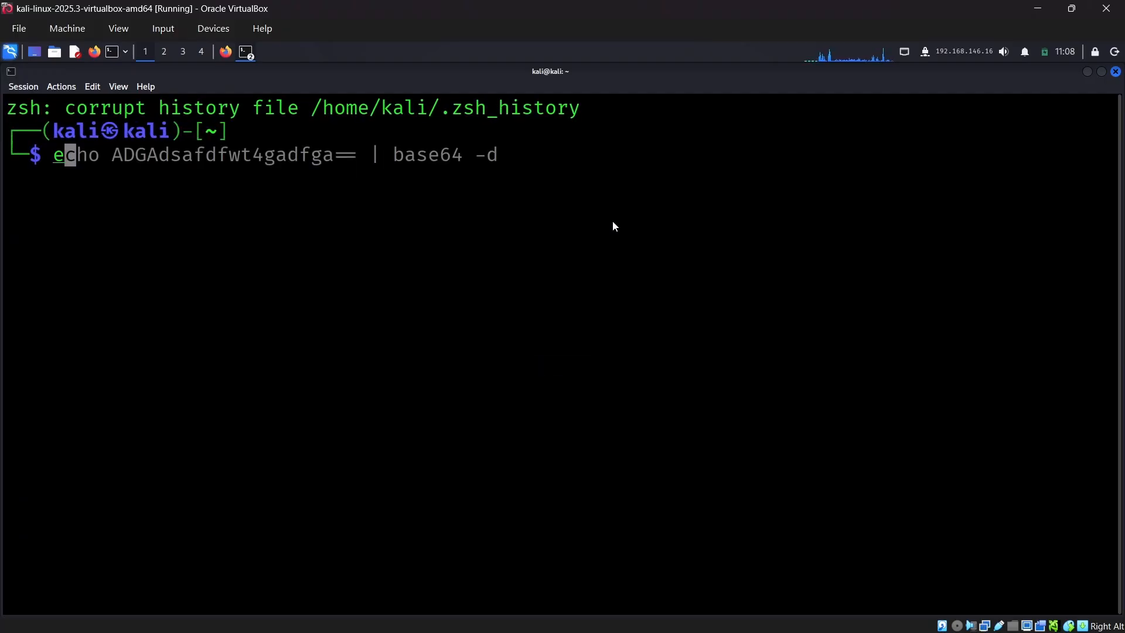
pyautogui.write('cho')
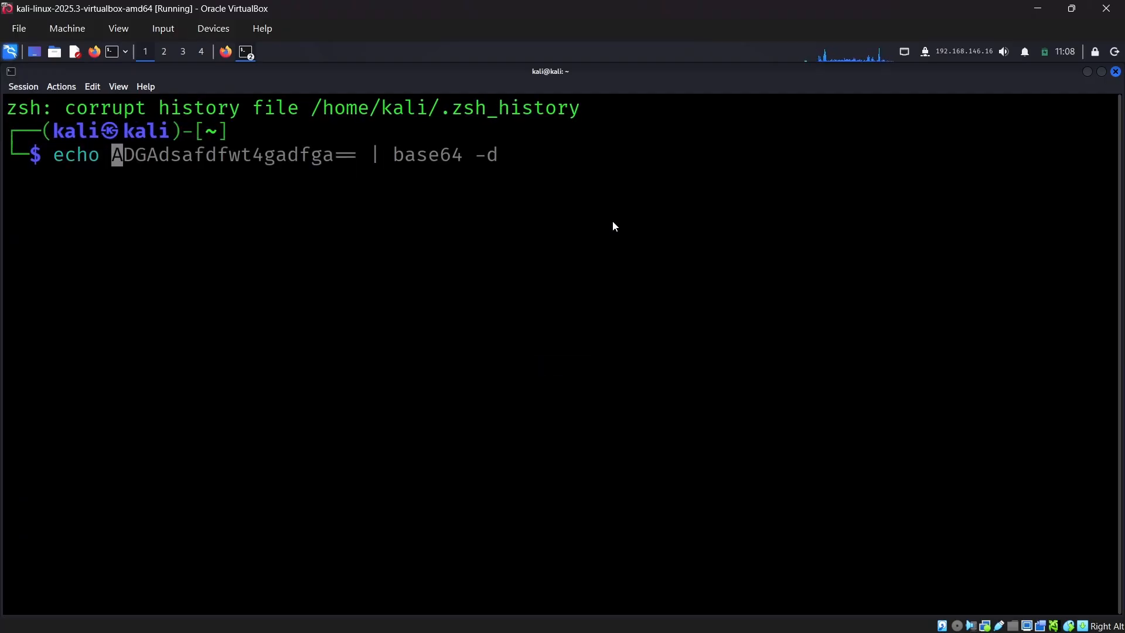
pyautogui.hotkey('ctrl', 'shift', 'v')
pyautogui.write('| b')
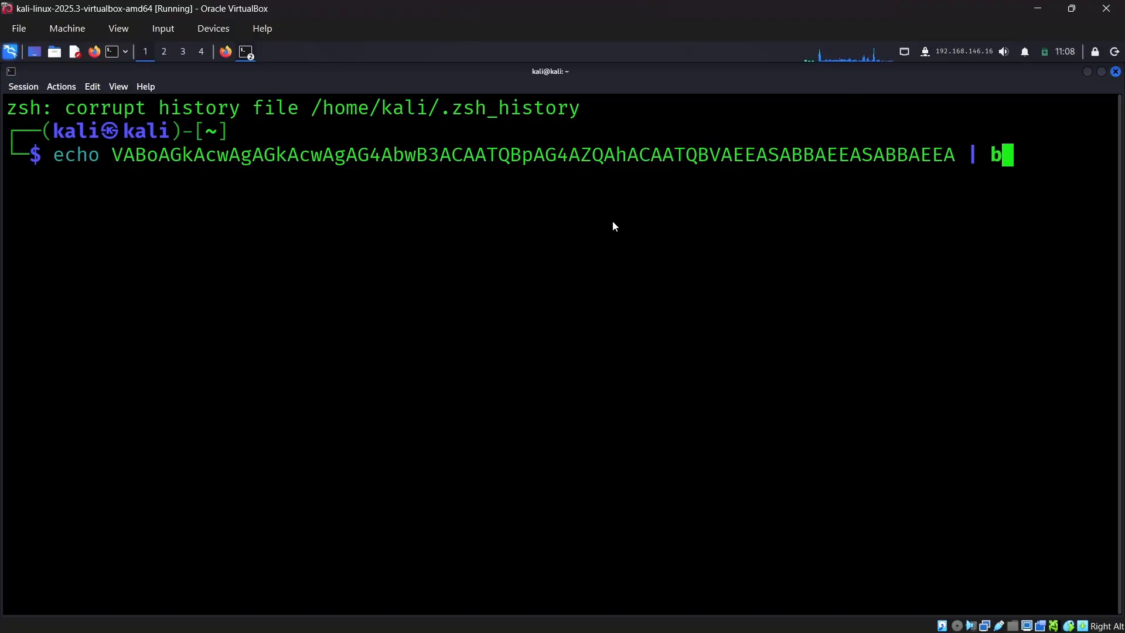
pyautogui.write('ase64 -d')
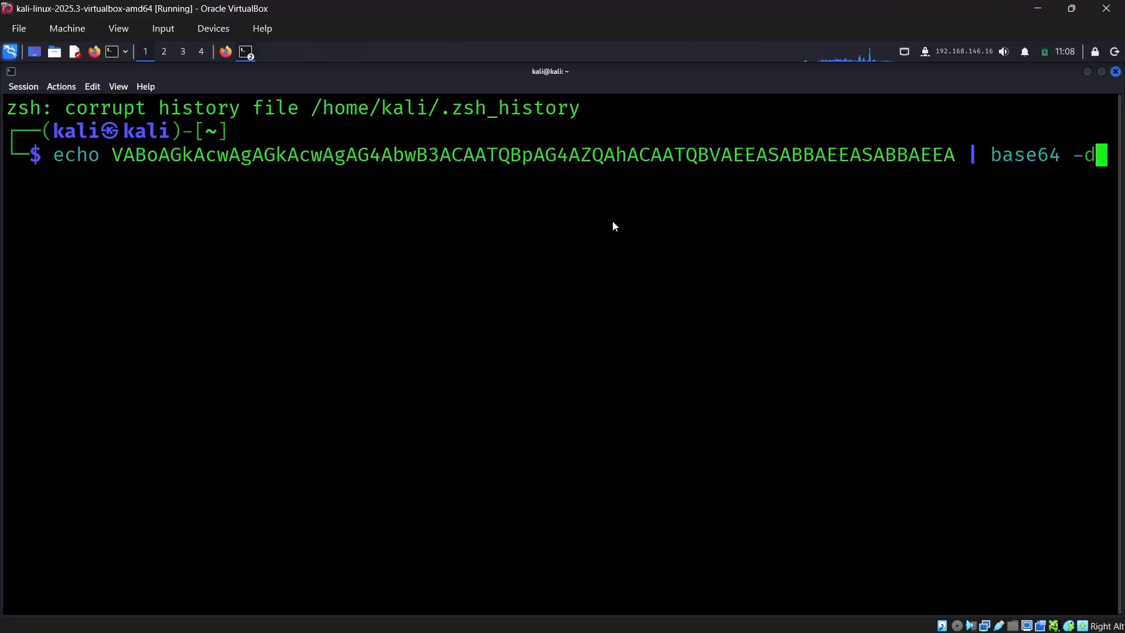
pyautogui.press('Return')
pyautogui.moveTo(338, 181); pyautogui.dragTo(4, 180)
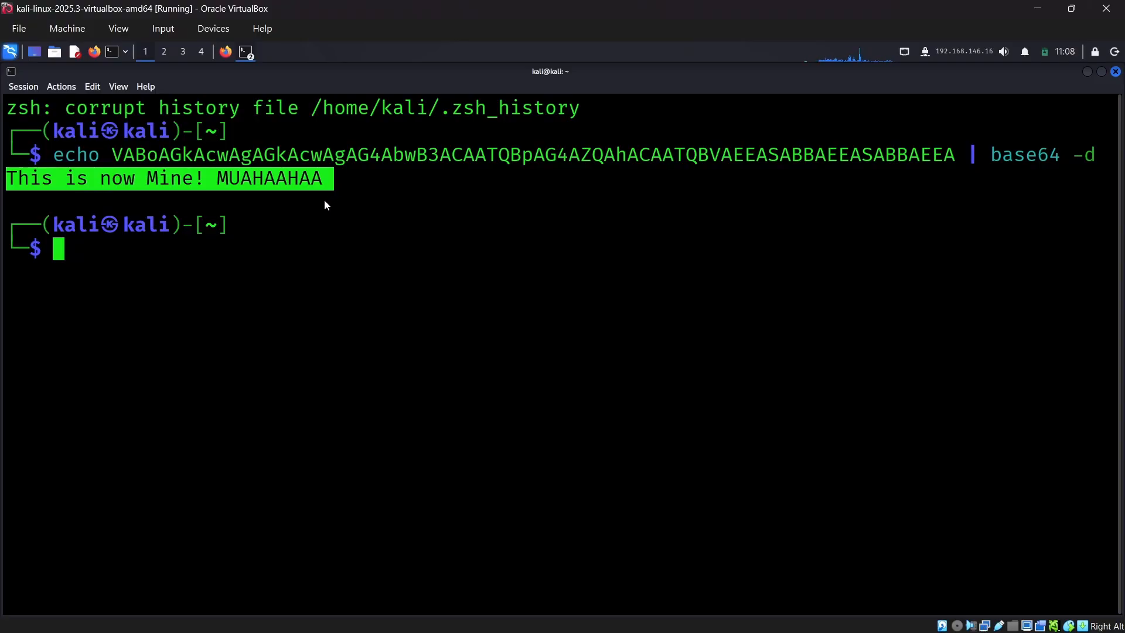
# Step: Return to the TryHackMe room in the browser and copy the index=windows_apache_error query from the Apache Error Logs section
pyautogui.click(228, 55)
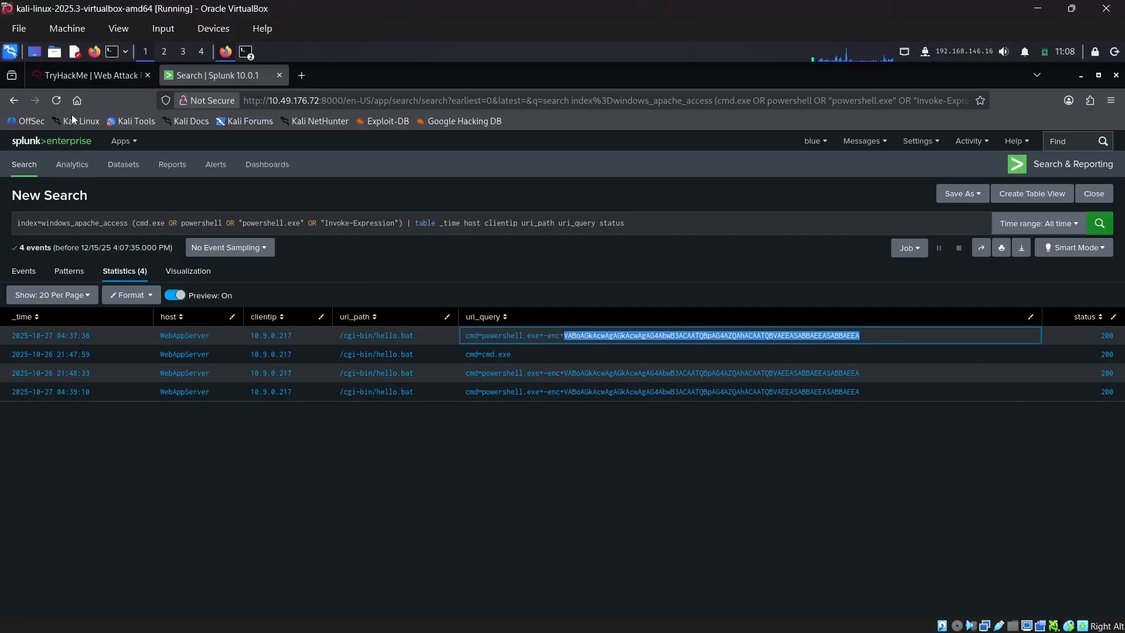
pyautogui.click(85, 76)
pyautogui.scroll(-5, 358, 307)
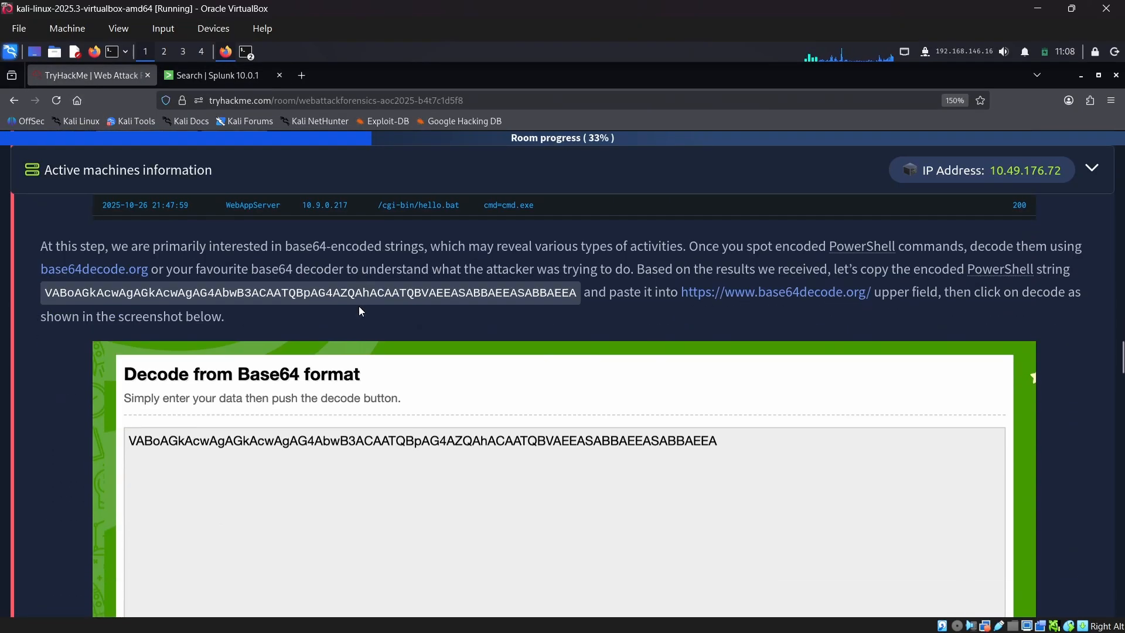
pyautogui.scroll(-10, 359, 307)
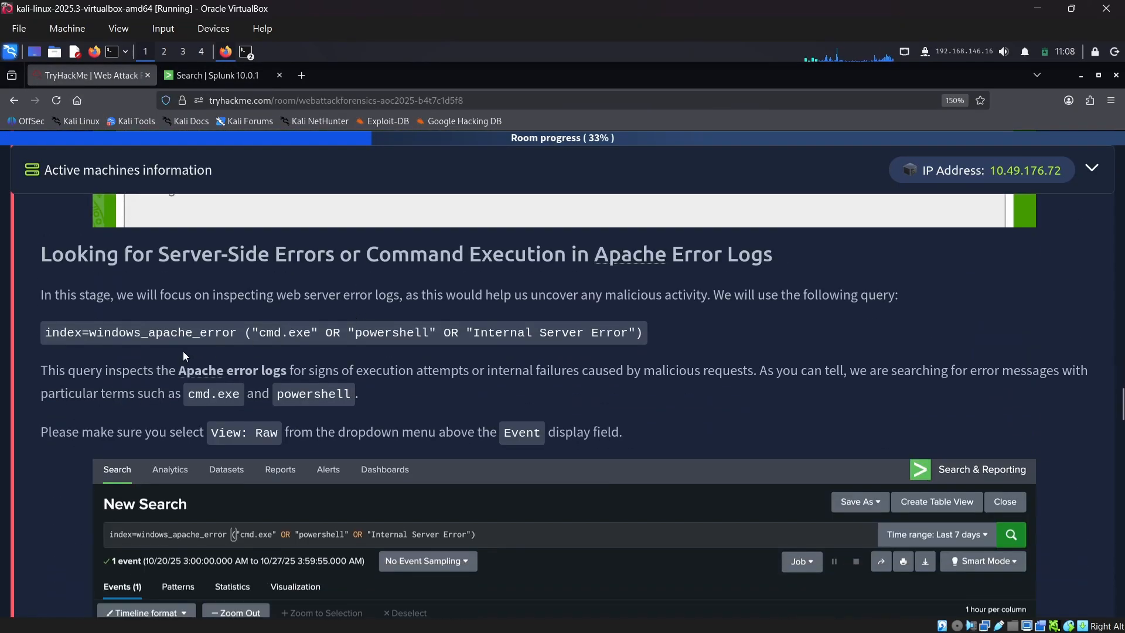
pyautogui.moveTo(127, 317); pyautogui.dragTo(678, 323)
pyautogui.hotkey('ctrl', 'c')
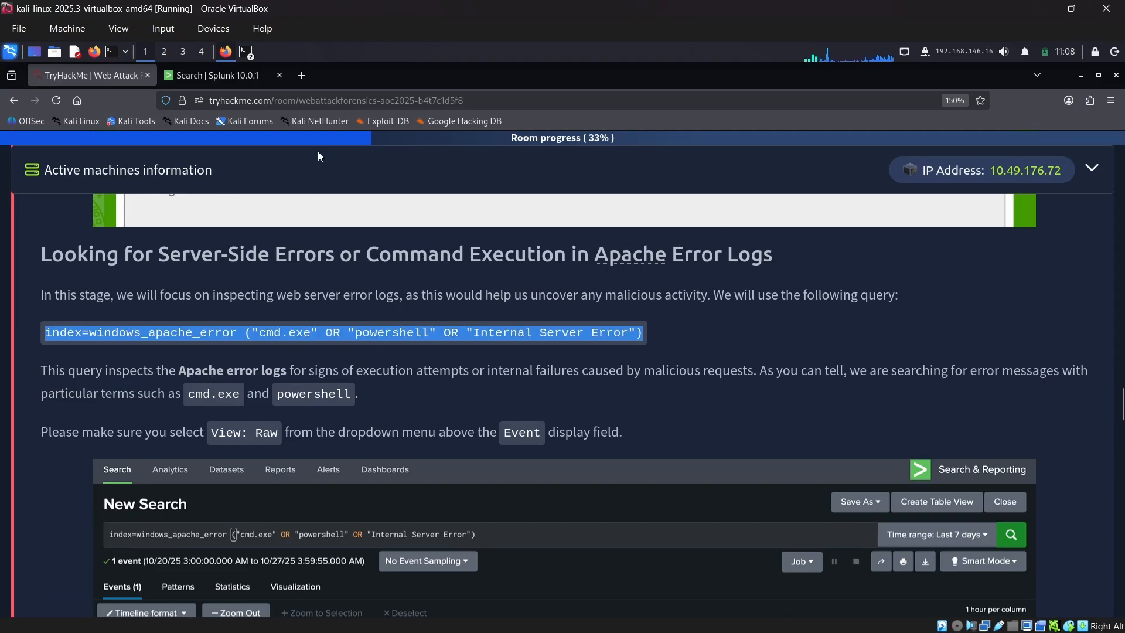
# Step: Run index=windows_apache_error ("cmd.exe" OR "powershell" OR "Internal Server Error") in Splunk and expand the first event's details
pyautogui.click(230, 75)
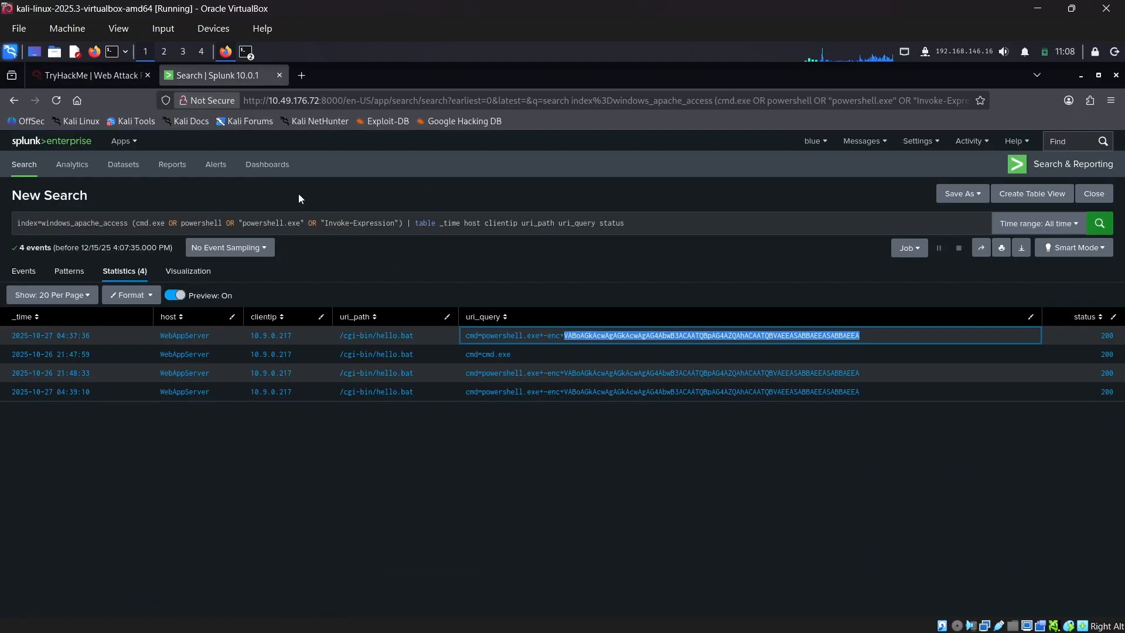
pyautogui.click(635, 226)
pyautogui.hotkey('ctrl', 'a')
pyautogui.hotkey('ctrl', 'v')
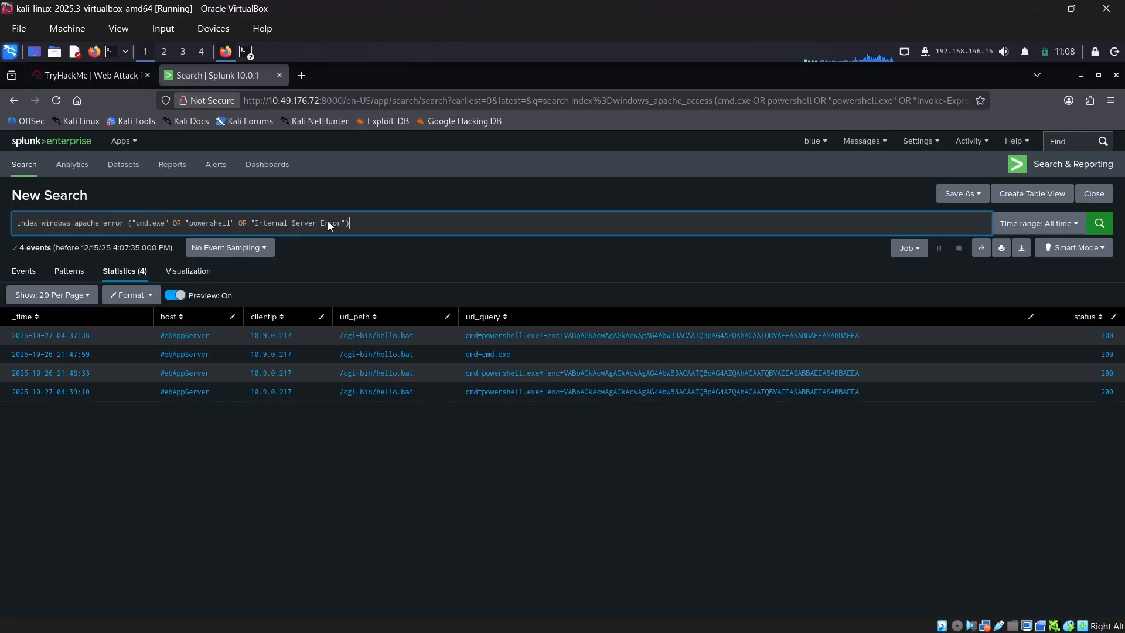
pyautogui.press('Return')
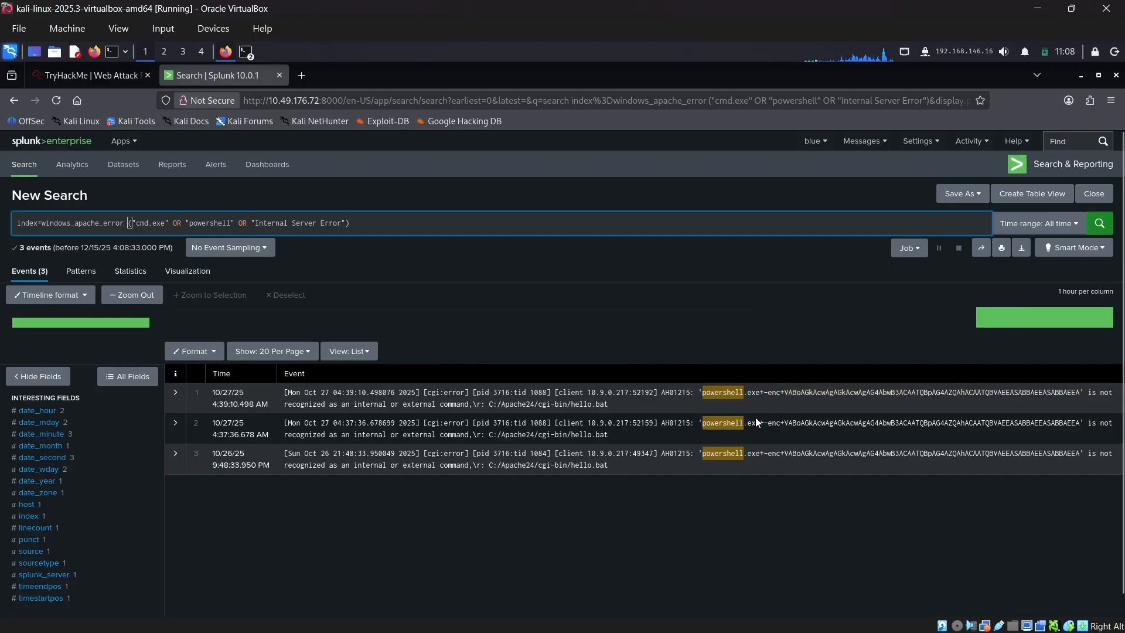
pyautogui.click(179, 396)
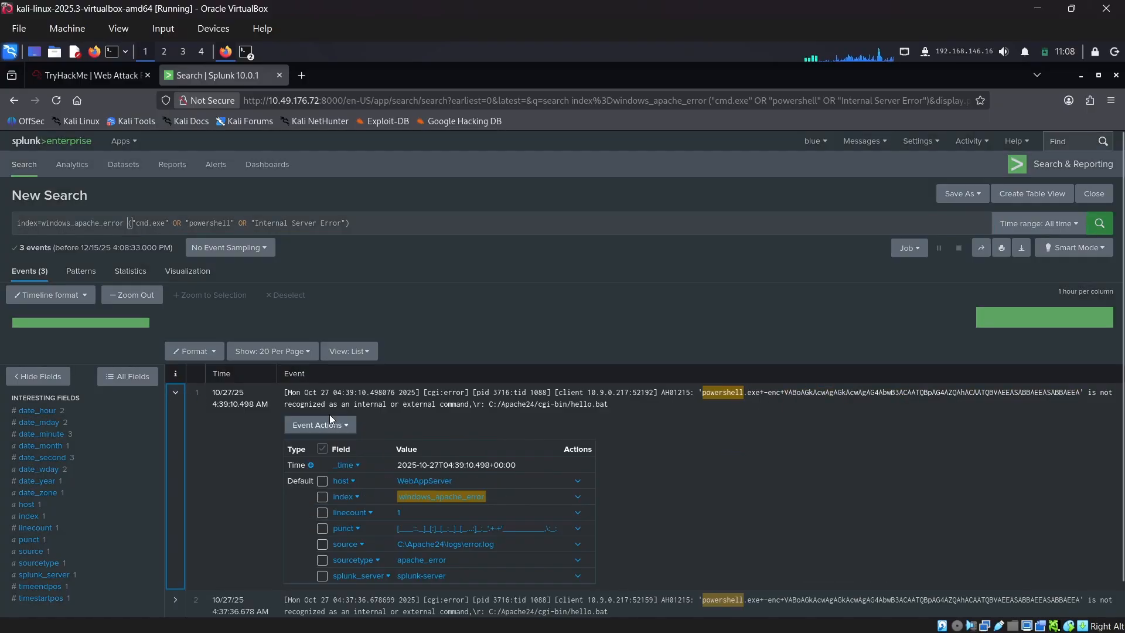
pyautogui.scroll(-1, 410, 439)
# Step: Copy the Sysmon query from the room's Trace Suspicious Process Creation From Apache section
pyautogui.click(97, 81)
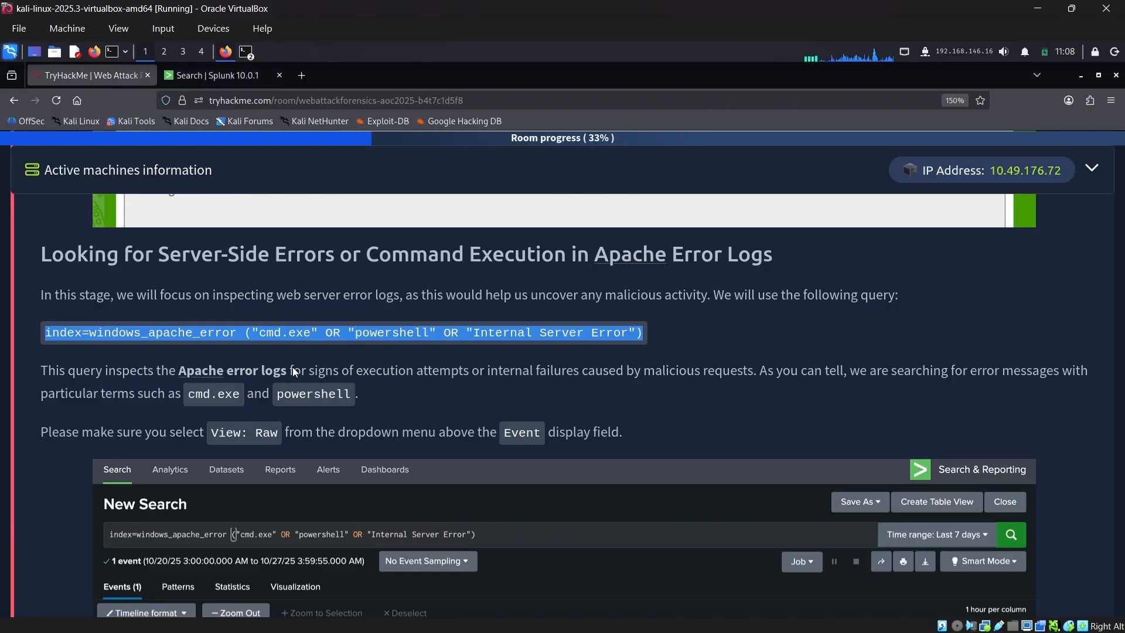
pyautogui.scroll(-5, 332, 432)
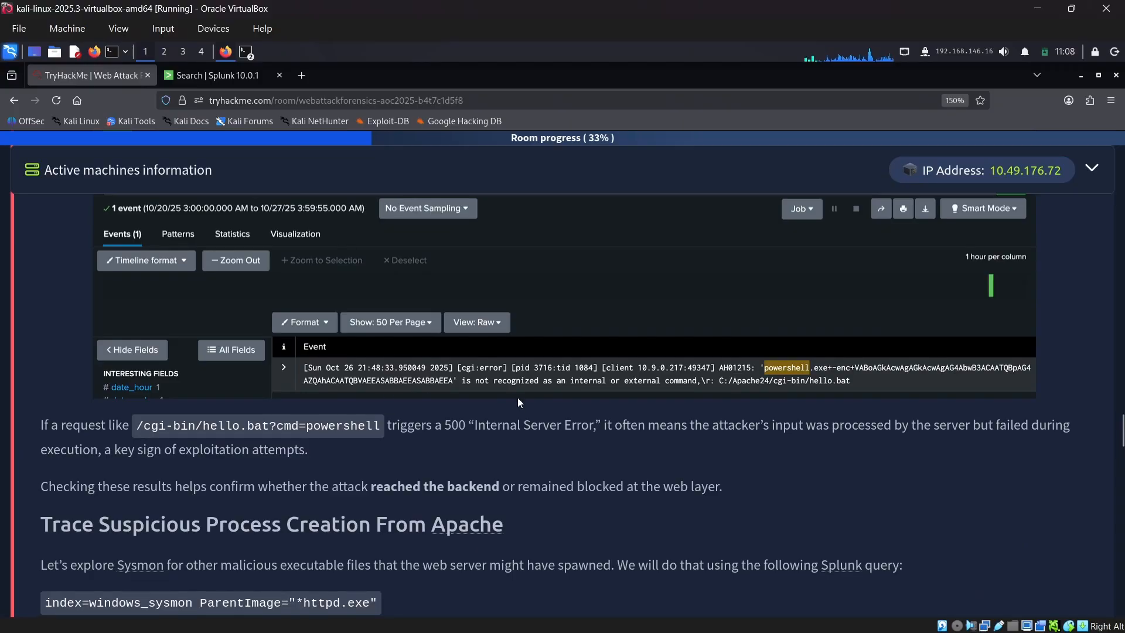
pyautogui.scroll(-6, 517, 398)
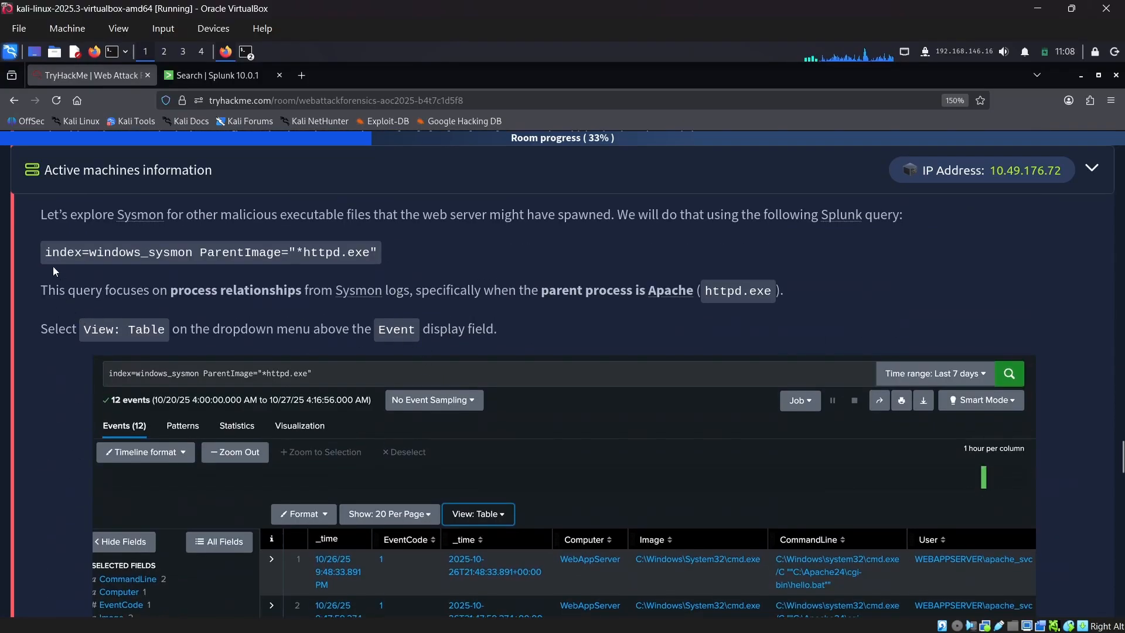
pyautogui.moveTo(45, 252); pyautogui.dragTo(386, 255)
pyautogui.hotkey('ctrl', 'c')
pyautogui.scroll(4, 514, 367)
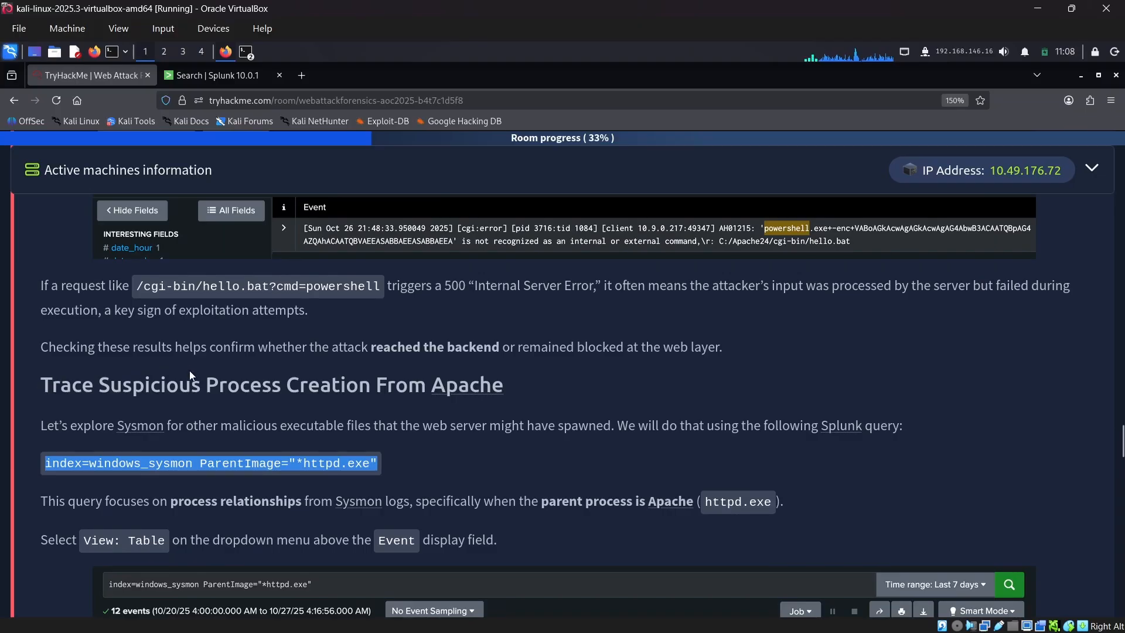
# Step: Replace the Splunk search with index=windows_sysmon ParentImage="*httpd.exe" and run it
pyautogui.click(258, 75)
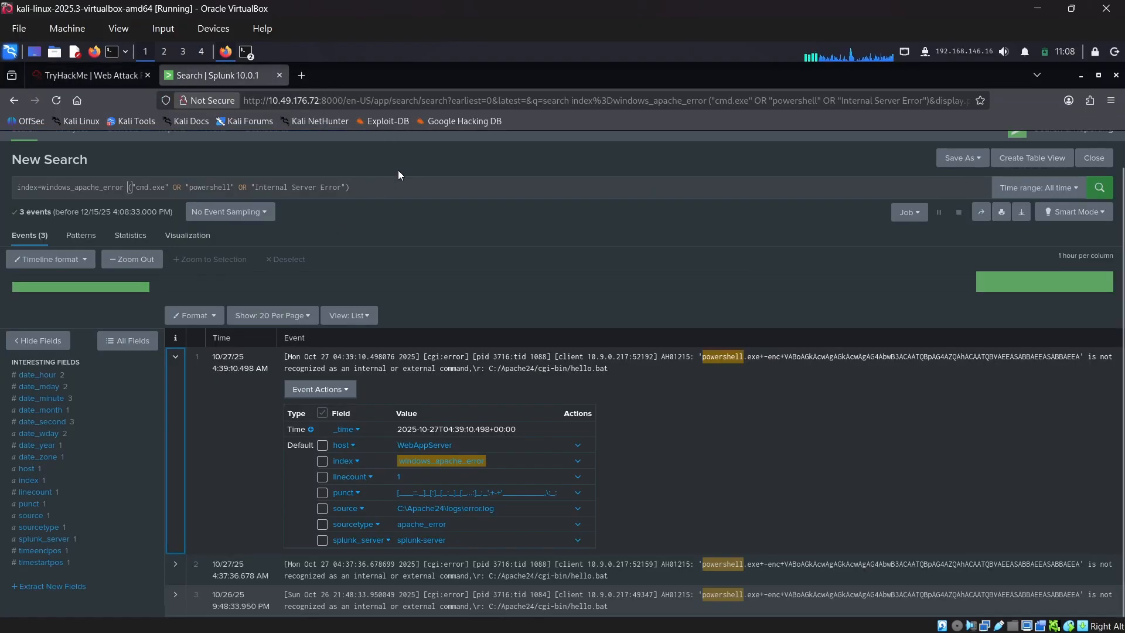
pyautogui.moveTo(9, 188); pyautogui.dragTo(33, 200)
pyautogui.hotkey('ctrl', 'v')
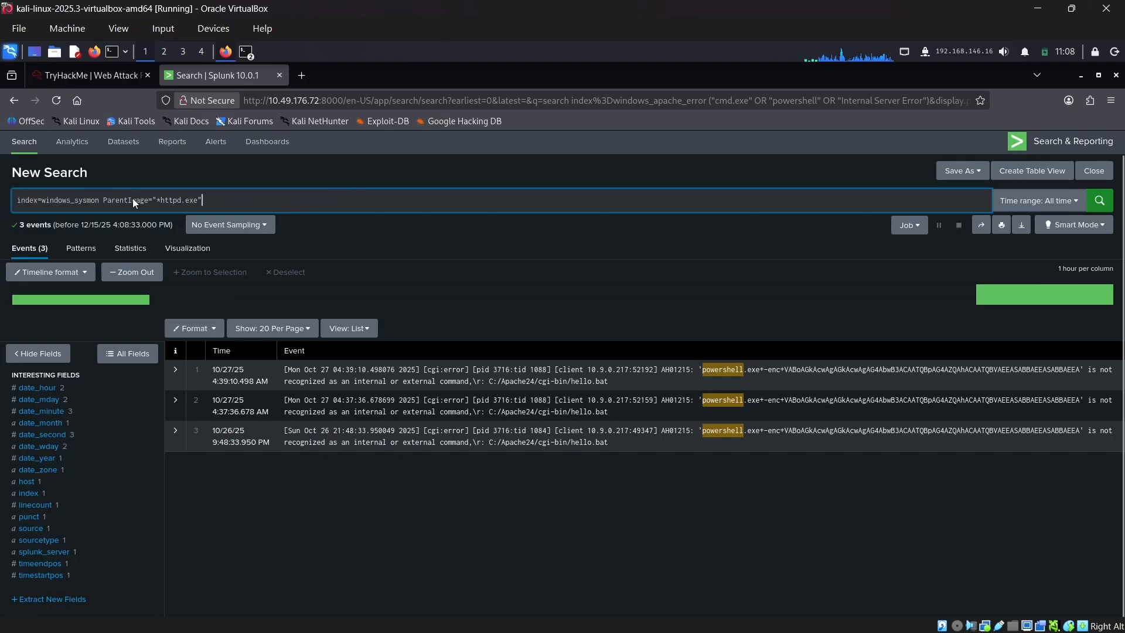
pyautogui.press('Return')
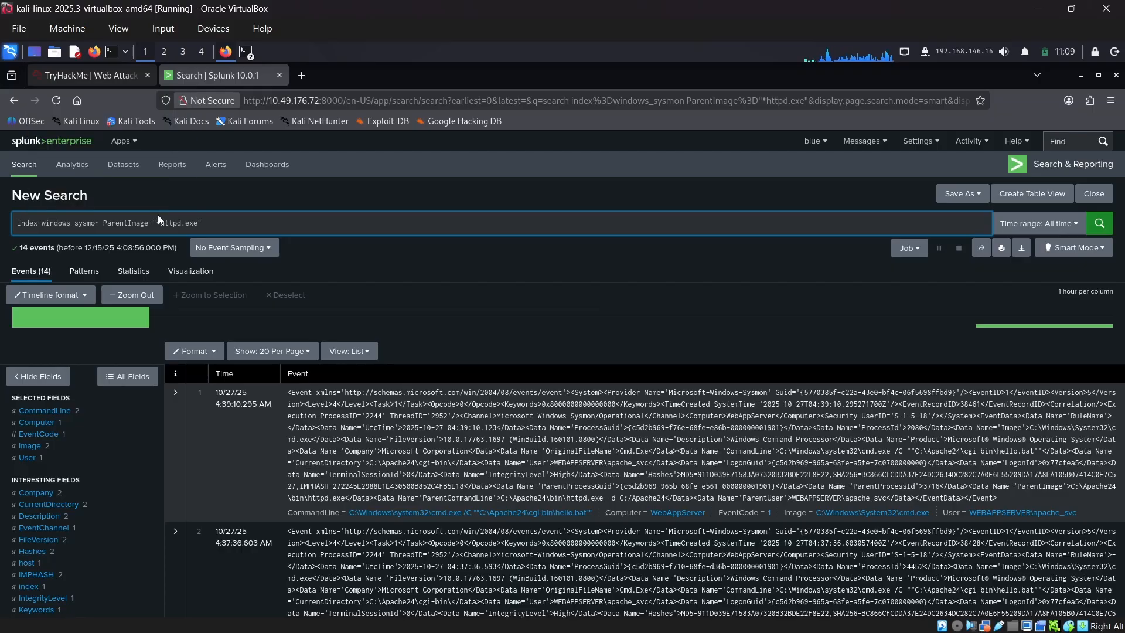
# Step: Examine the values of the CommandLine, Computer, EventCode, Image and User fields for the Sysmon events
pyautogui.click(57, 411)
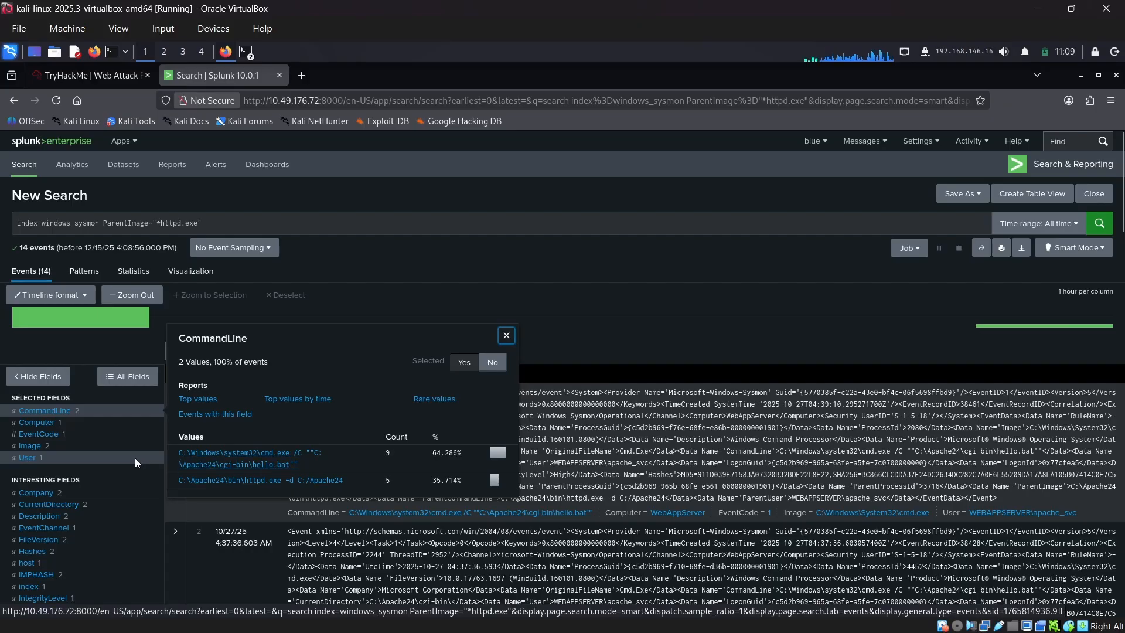
pyautogui.click(47, 421)
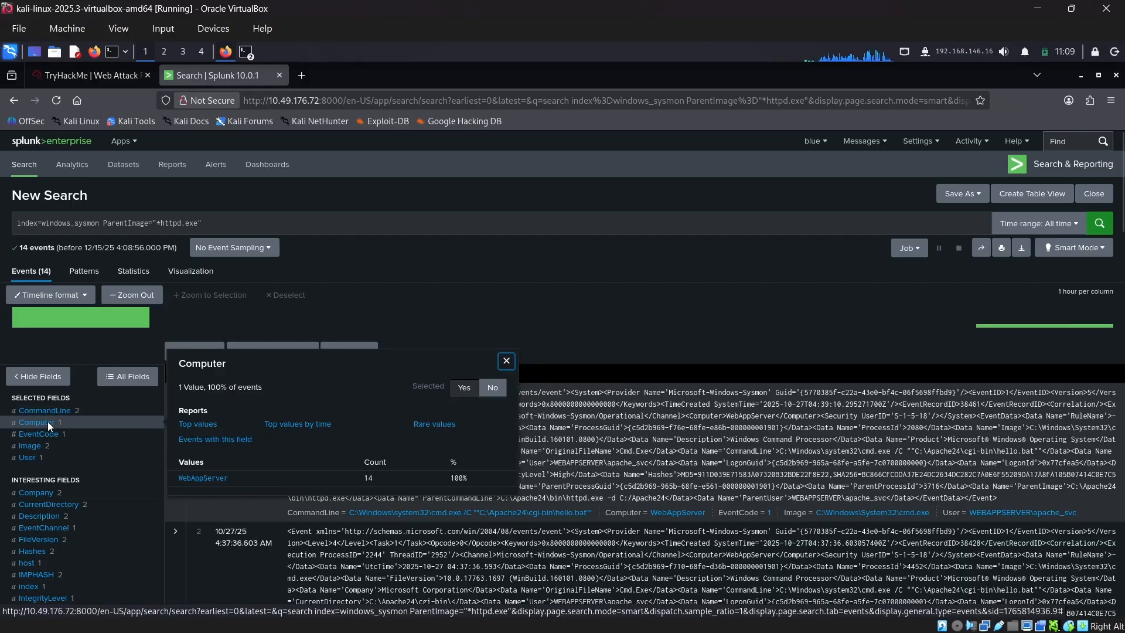
pyautogui.click(33, 435)
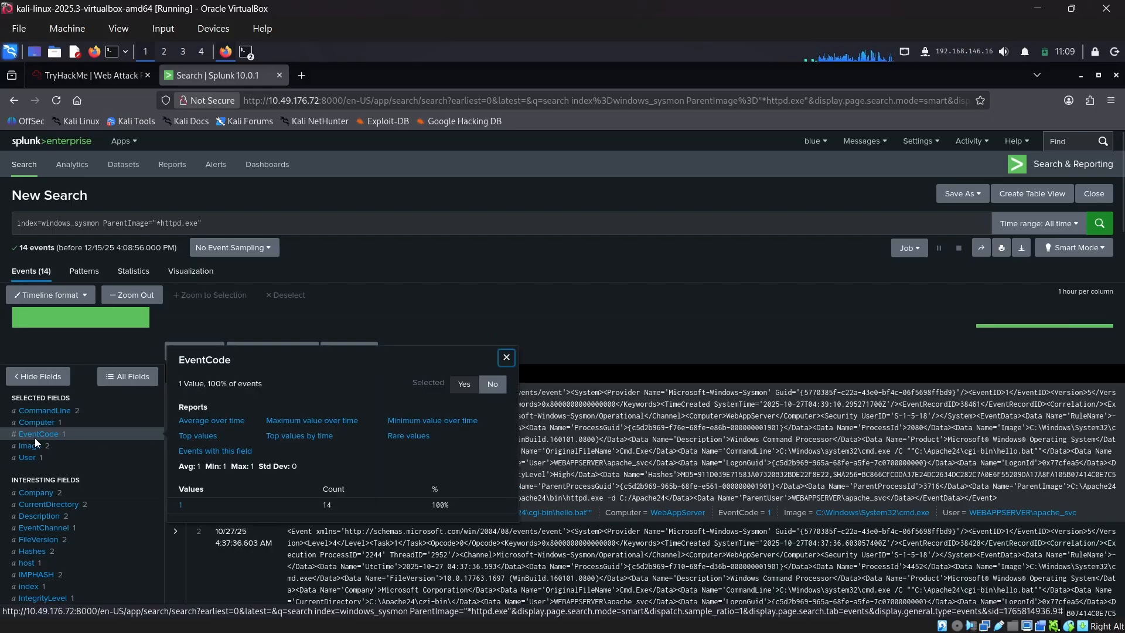
pyautogui.click(38, 446)
pyautogui.click(32, 459)
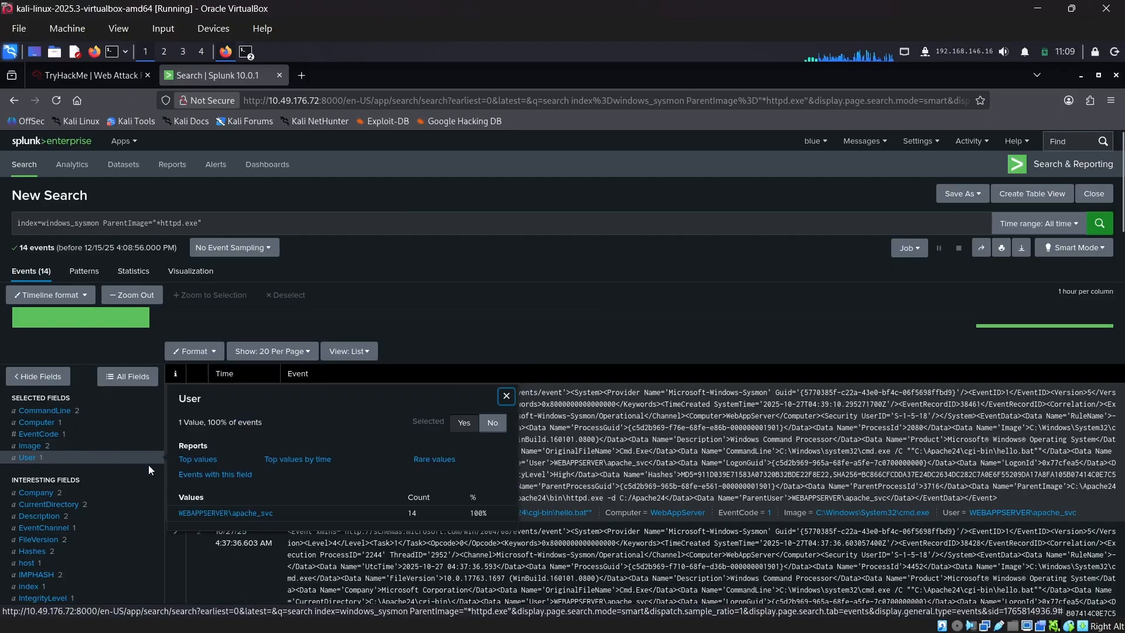
# Step: Examine the values of the Image and EventChannel fields for the Sysmon events spawned by httpd.exe
pyautogui.click(42, 446)
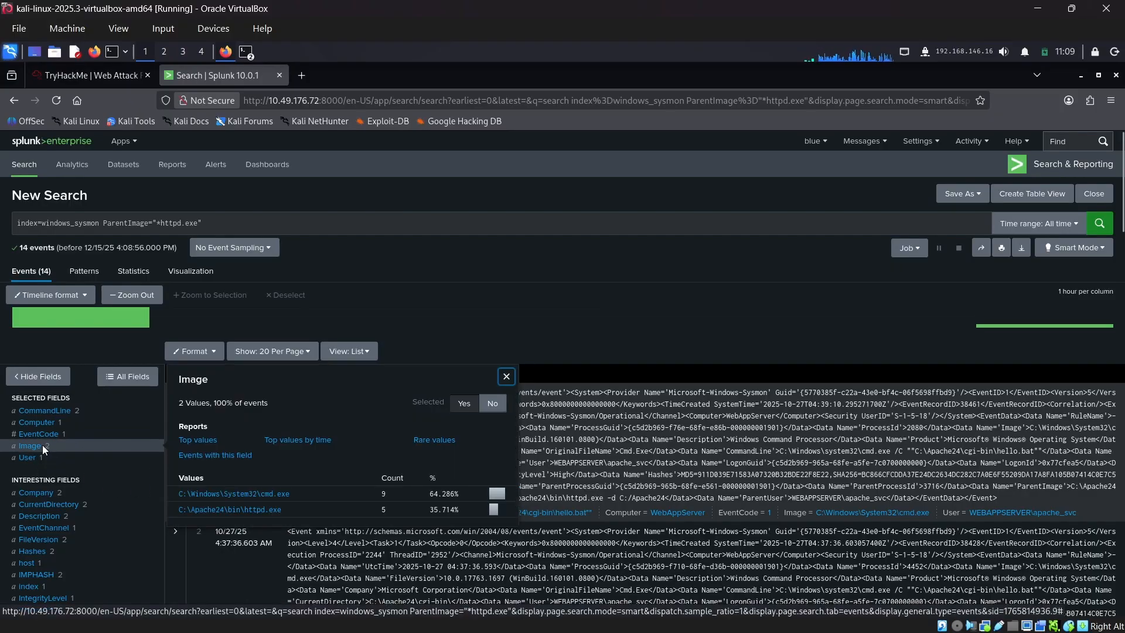
pyautogui.scroll(-2, 42, 444)
pyautogui.scroll(-2, 257, 345)
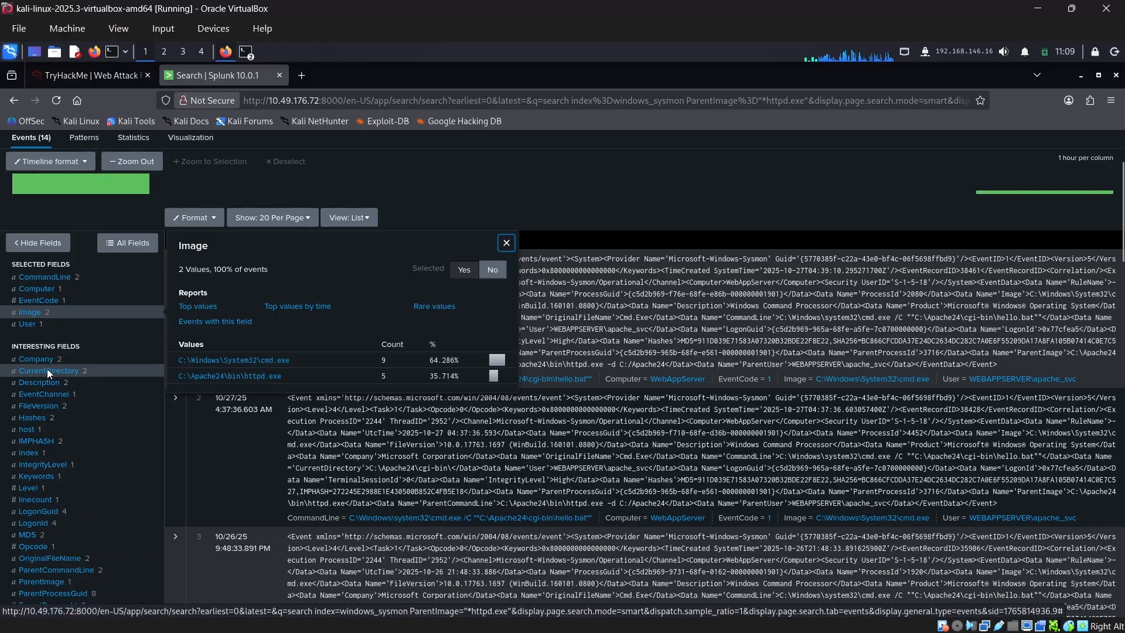
pyautogui.scroll(-2, 56, 323)
pyautogui.click(52, 321)
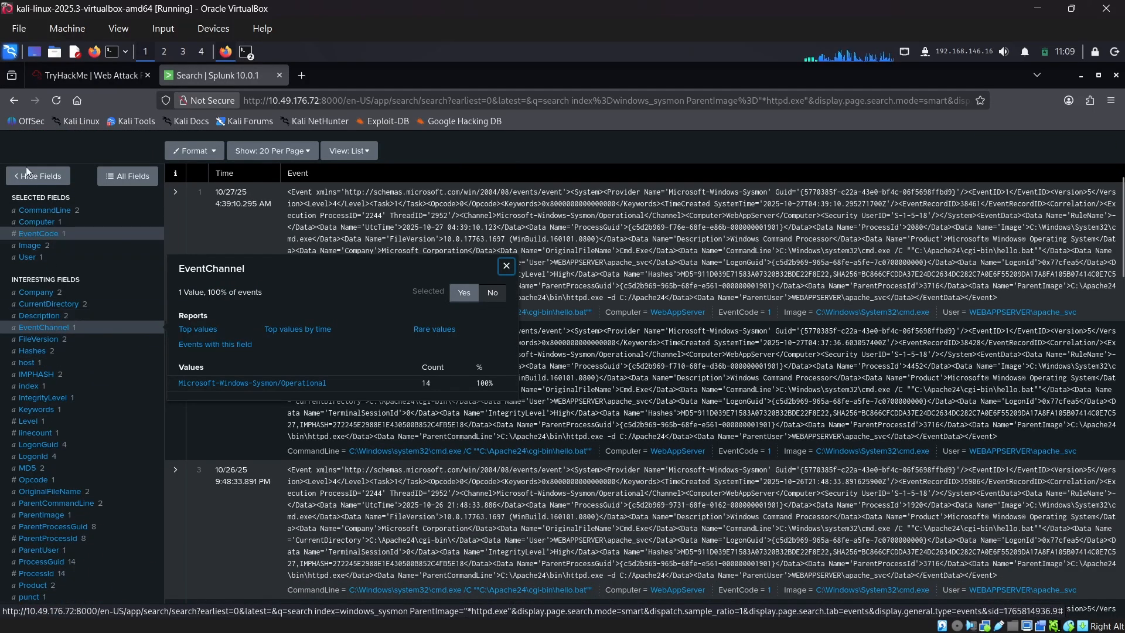
# Step: Copy the whoami query from the TryHackMe room's Confirm Attacker Enumeration Activity section
pyautogui.click(78, 83)
pyautogui.scroll(-12, 240, 365)
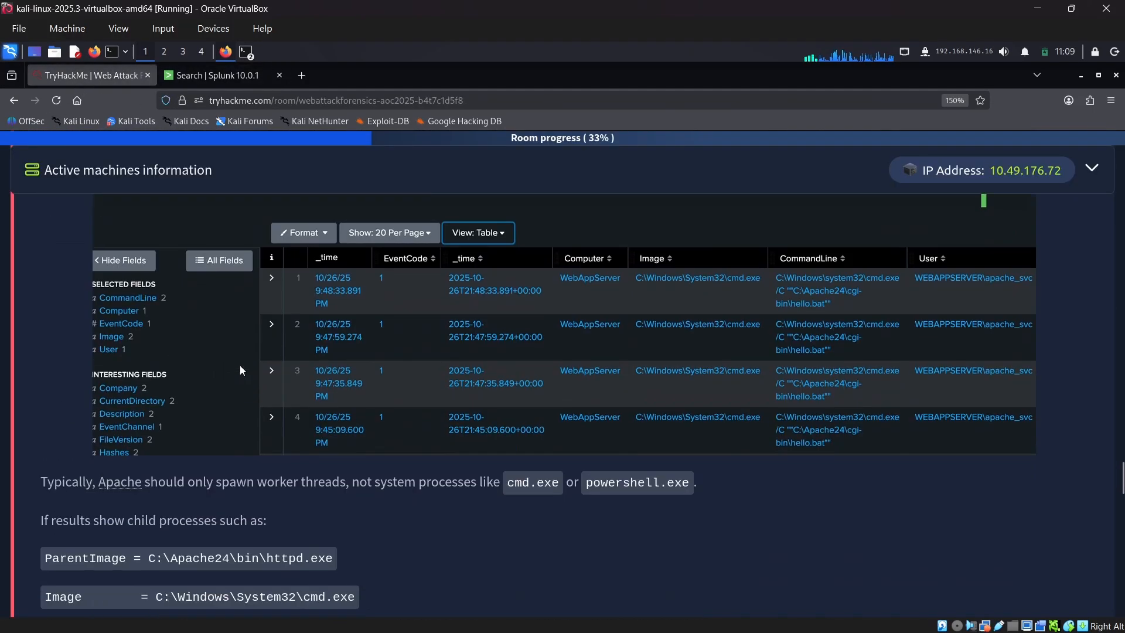
pyautogui.scroll(-5, 240, 366)
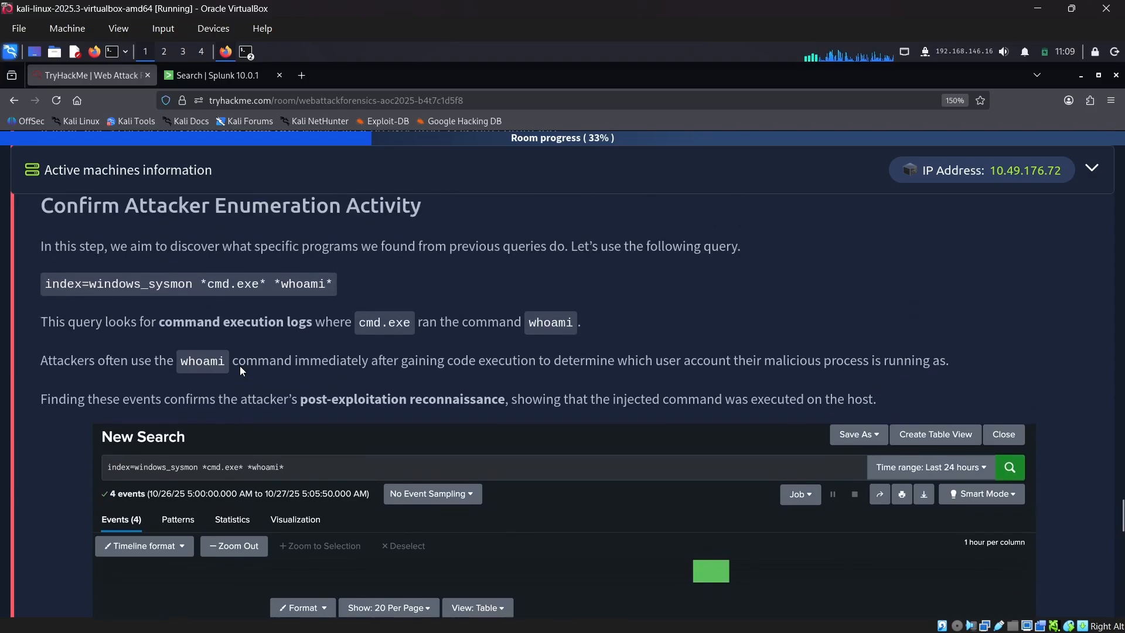
pyautogui.scroll(-4, 326, 260)
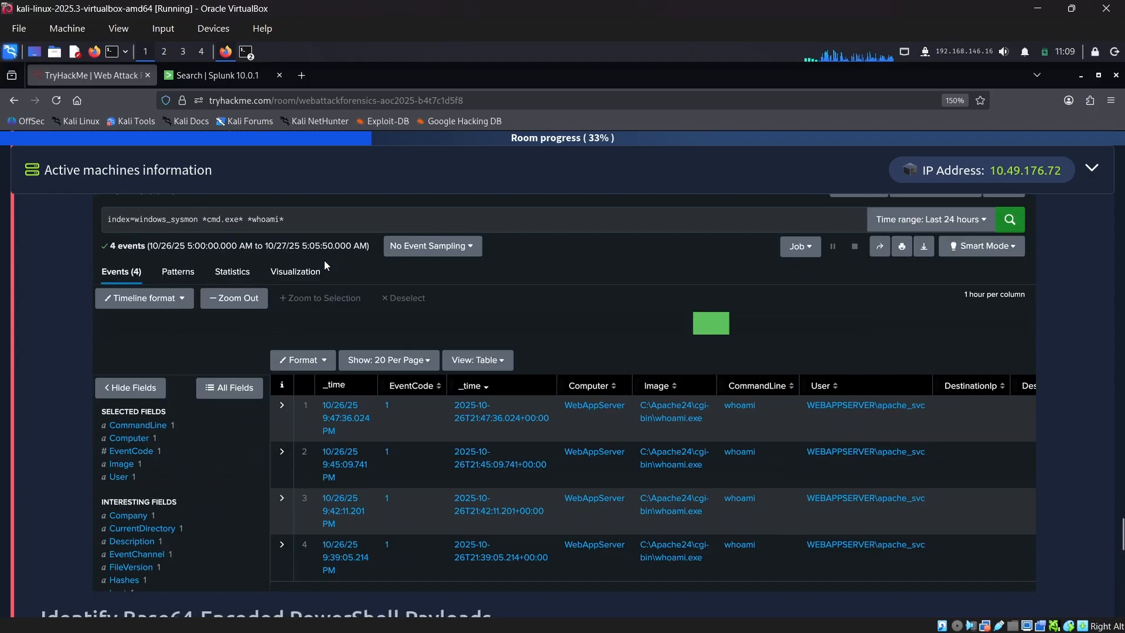
pyautogui.scroll(5, 326, 267)
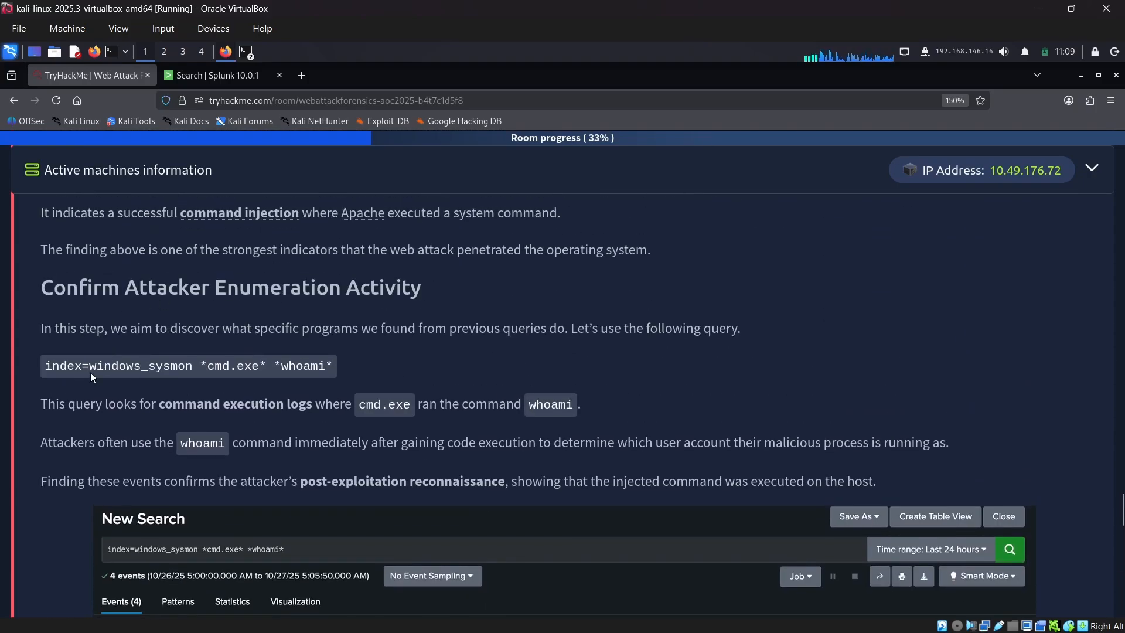
pyautogui.moveTo(43, 365); pyautogui.dragTo(361, 373)
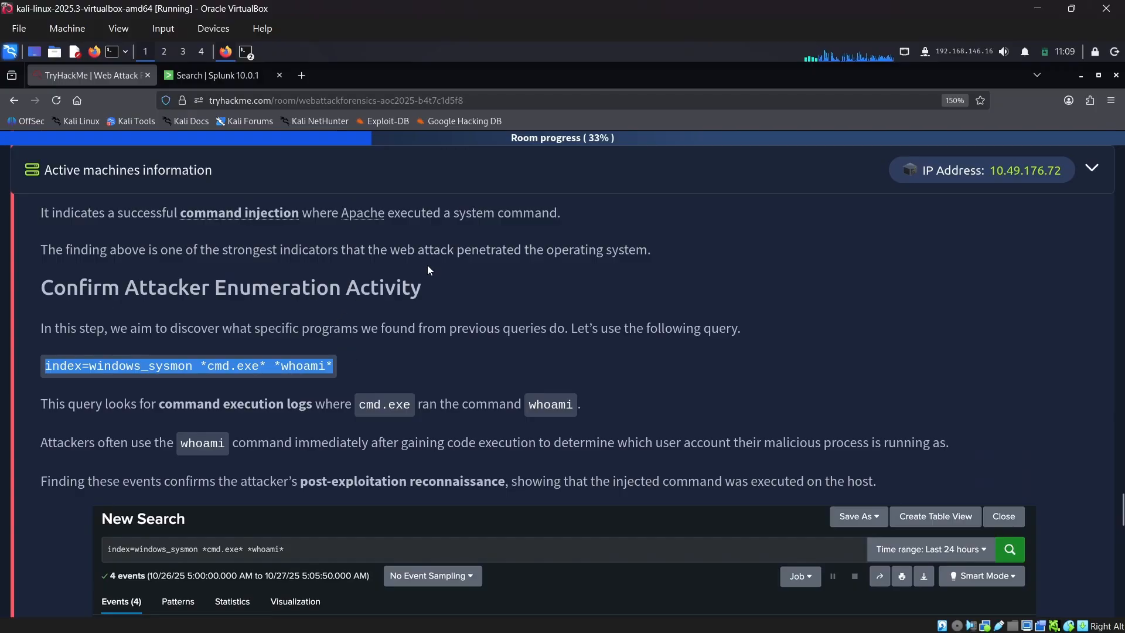
# Step: Replace the Splunk search with index=windows_sysmon *cmd.exe* *whoami* and run it
pyautogui.click(235, 75)
pyautogui.scroll(4, 317, 263)
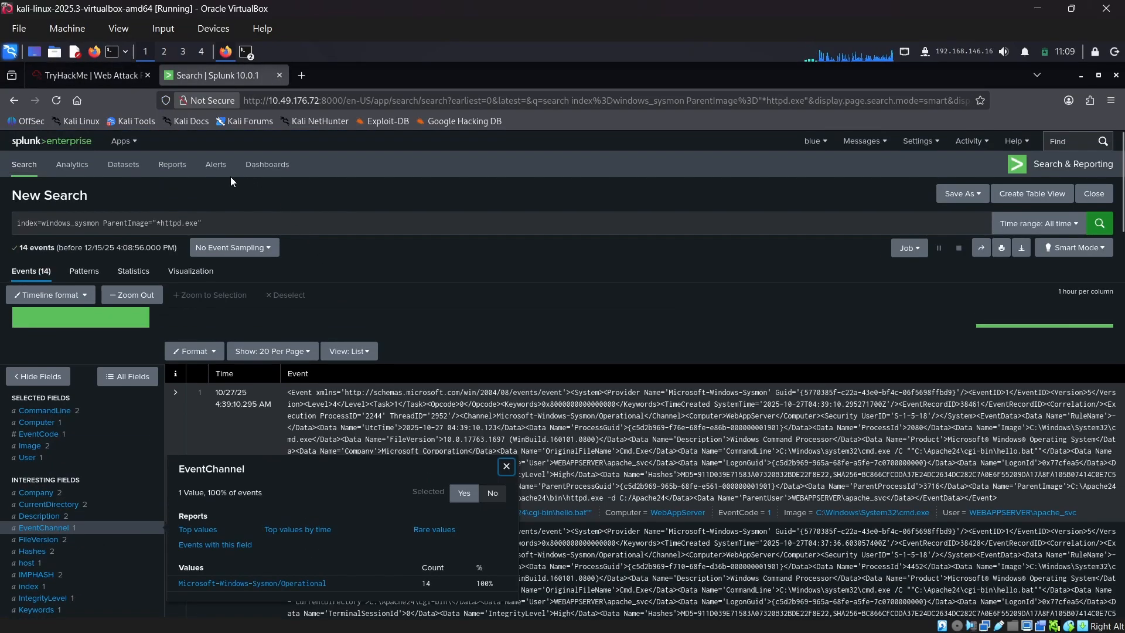
pyautogui.click(221, 225)
pyautogui.hotkey('ctrl', 'a')
pyautogui.write('index=windows_sysmon *cmd.exe* *whoami*')
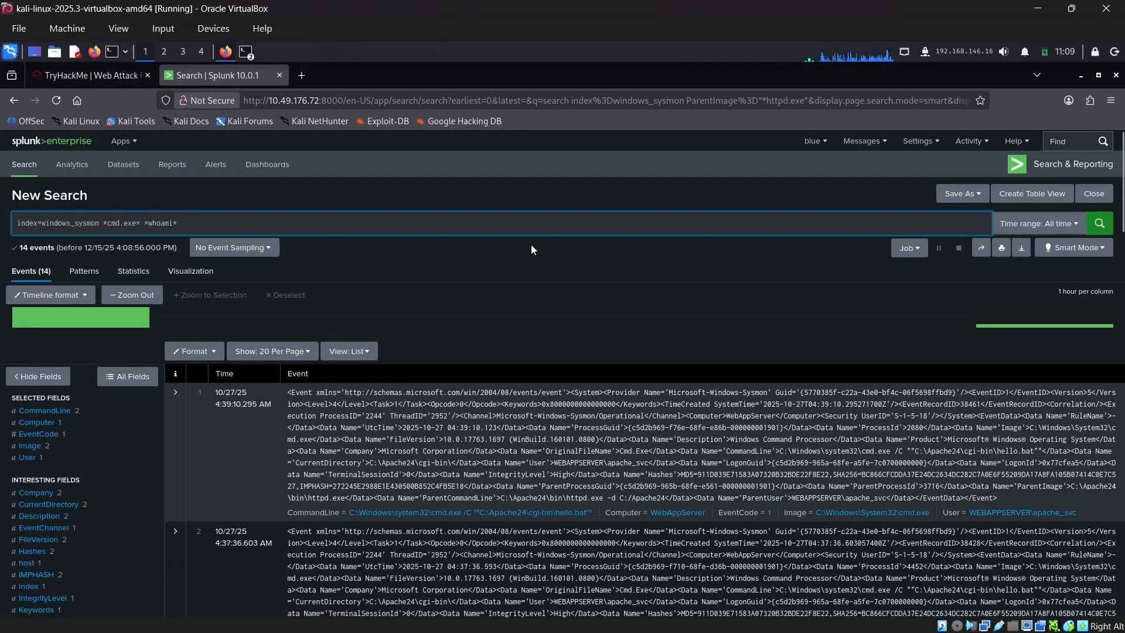
pyautogui.press('Return')
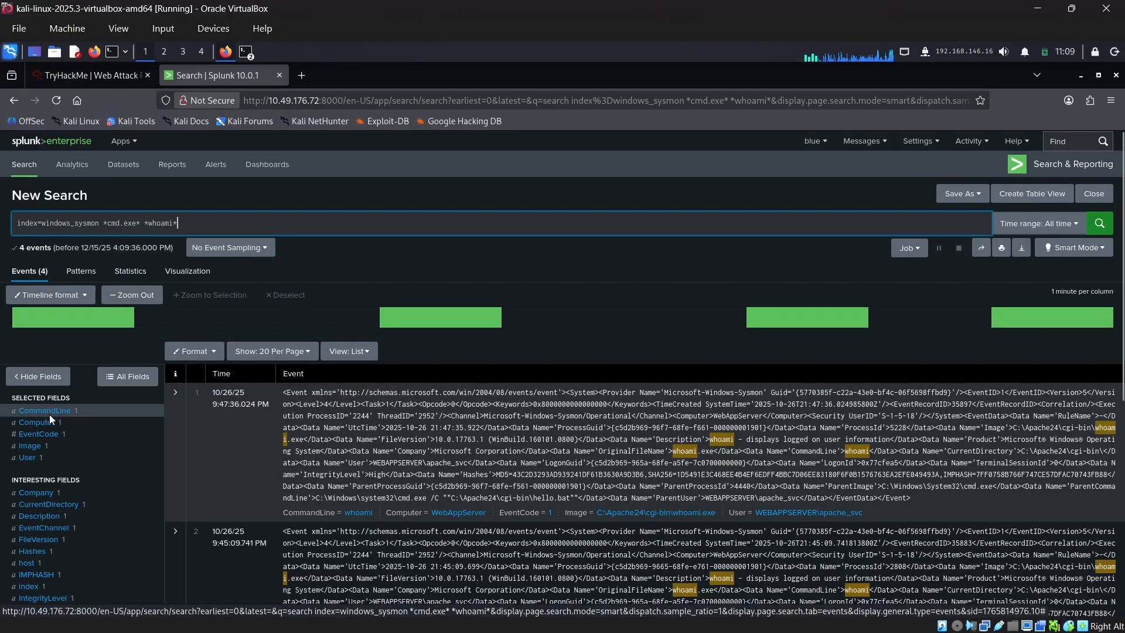
# Step: Examine the values of the CommandLine, Computer, EventCode, Image, User and Company fields for the whoami events
pyautogui.click(50, 412)
pyautogui.click(51, 422)
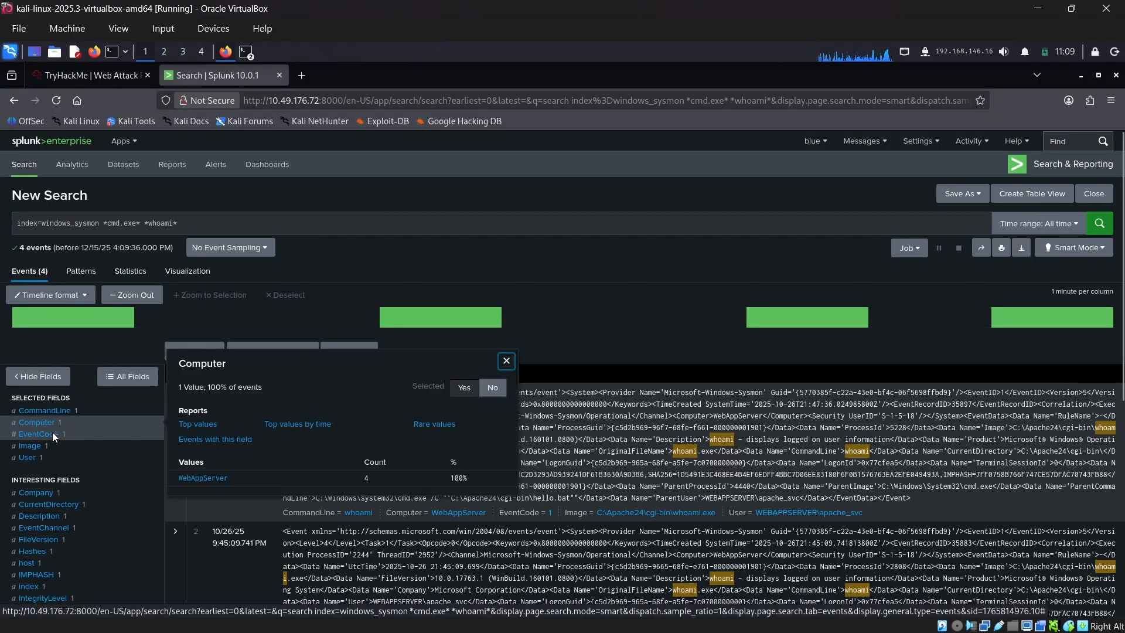
pyautogui.click(52, 433)
pyautogui.click(40, 447)
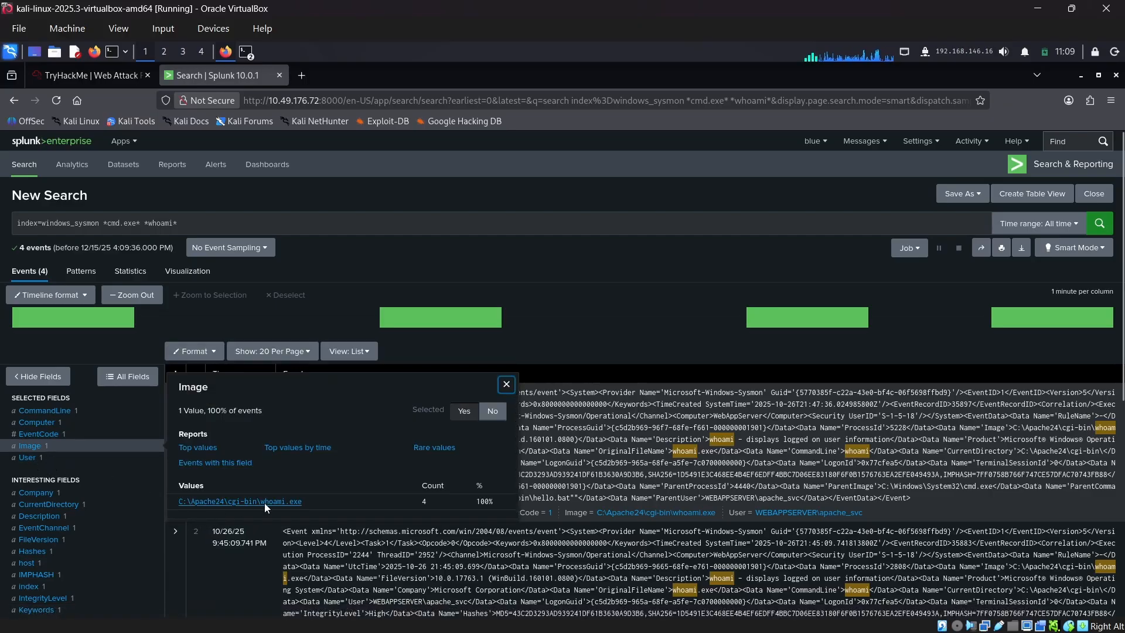
pyautogui.click(54, 455)
pyautogui.click(44, 492)
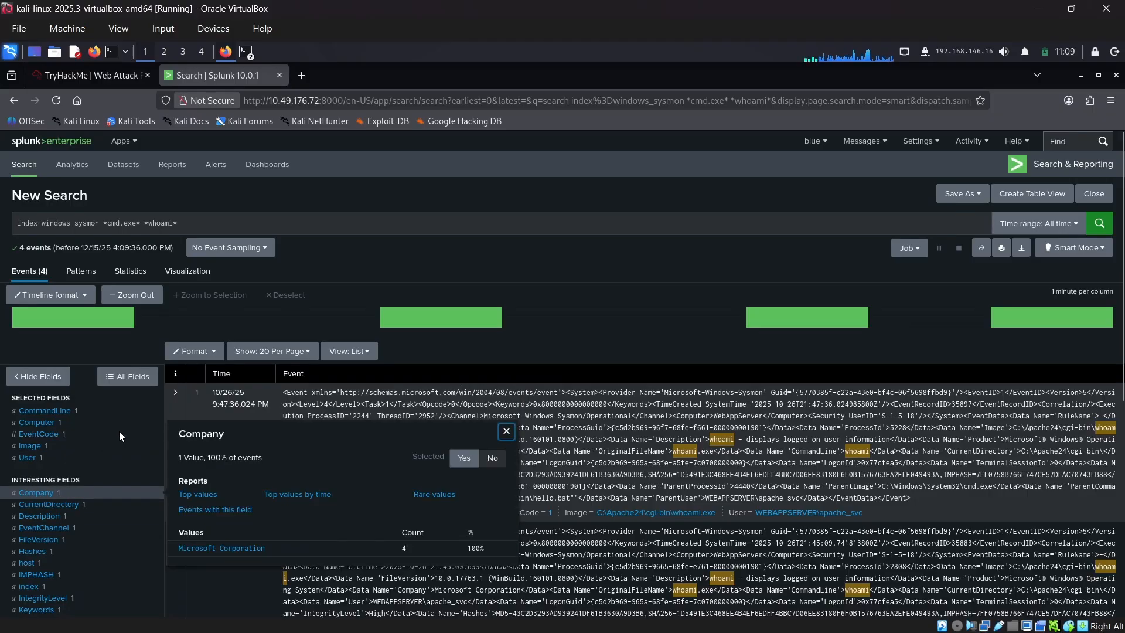
# Step: Copy the encoded-command query from the TryHackMe room's Identify Base64-Encoded PowerShell Payloads section
pyautogui.click(92, 82)
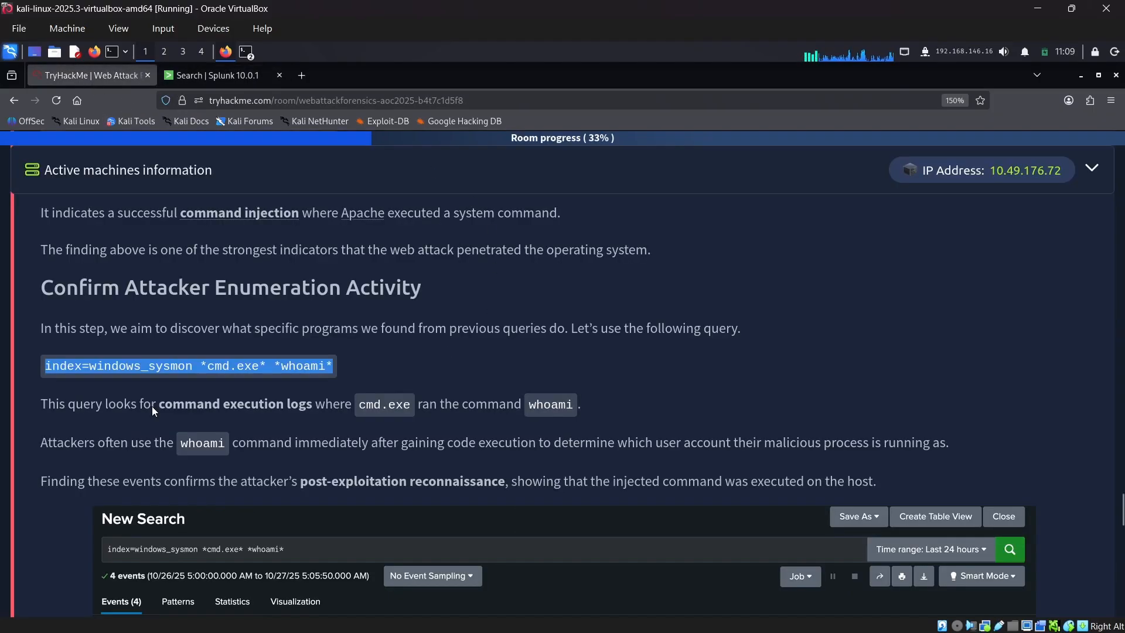
pyautogui.scroll(-10, 177, 407)
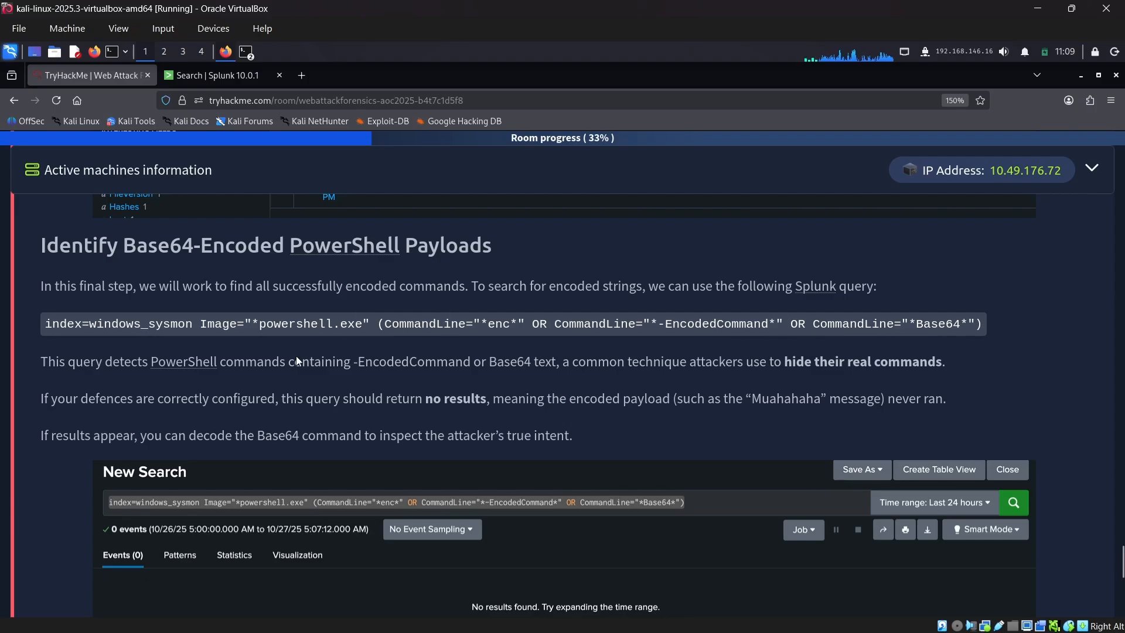
pyautogui.moveTo(45, 326); pyautogui.dragTo(1012, 337)
pyautogui.hotkey('ctrl', 'c')
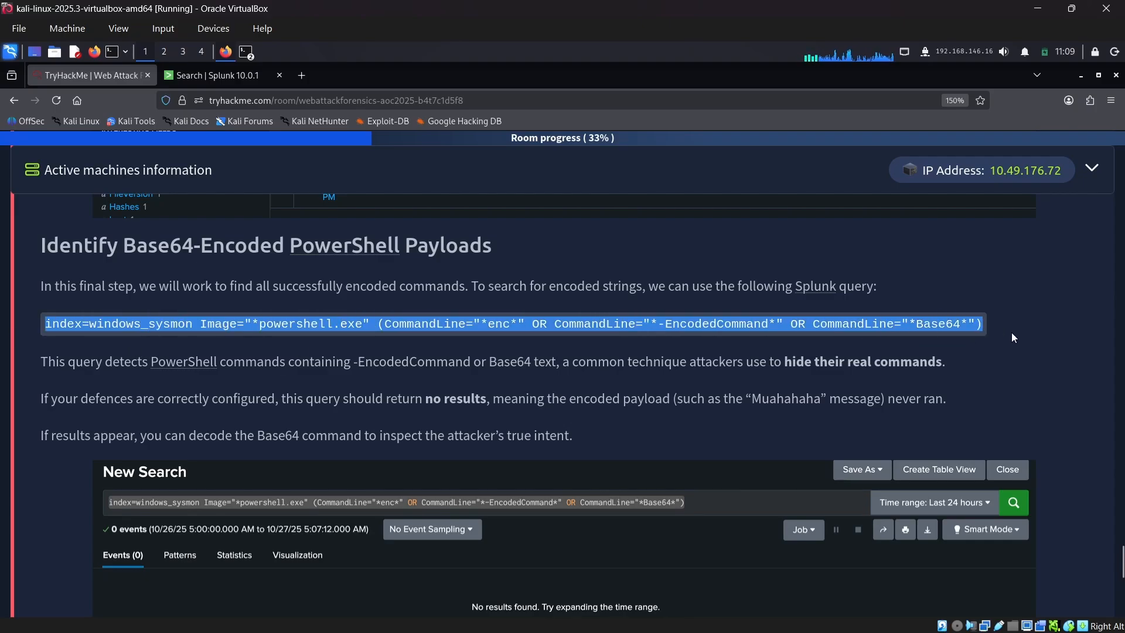
# Step: Run index=windows_sysmon Image="*powershell.exe" (CommandLine="*enc*" OR CommandLine="*-EncodedCommand*" OR CommandLine="*Base64*") in Splunk in place of the whoami search
pyautogui.click(222, 75)
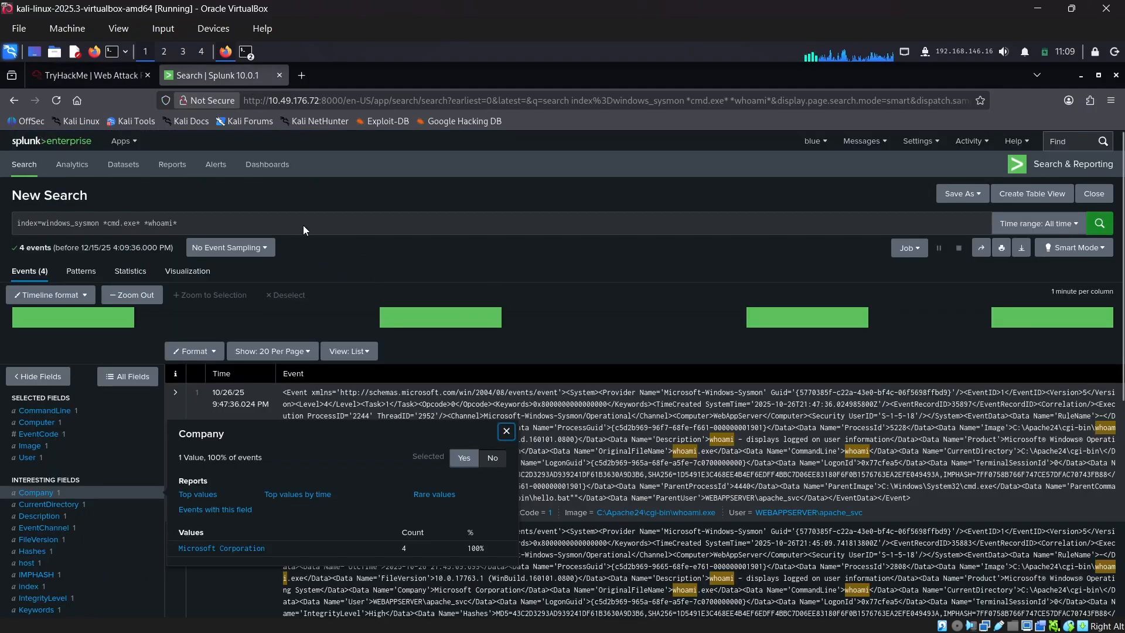
pyautogui.click(226, 226)
pyautogui.hotkey('ctrl', 'a')
pyautogui.hotkey('ctrl', 'v')
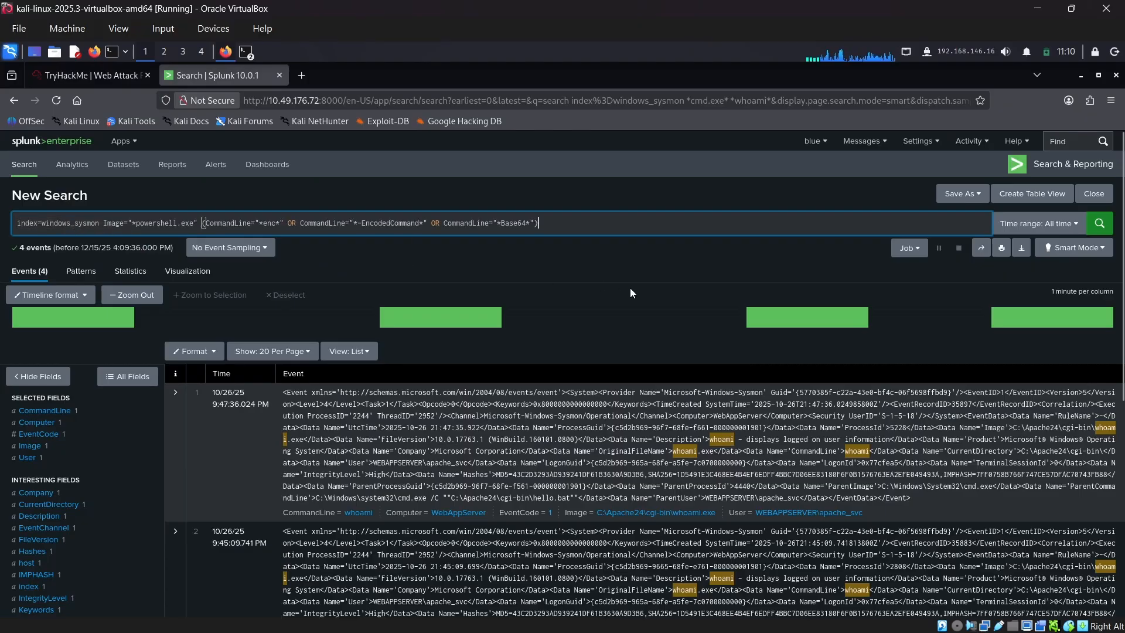
pyautogui.press('Return')
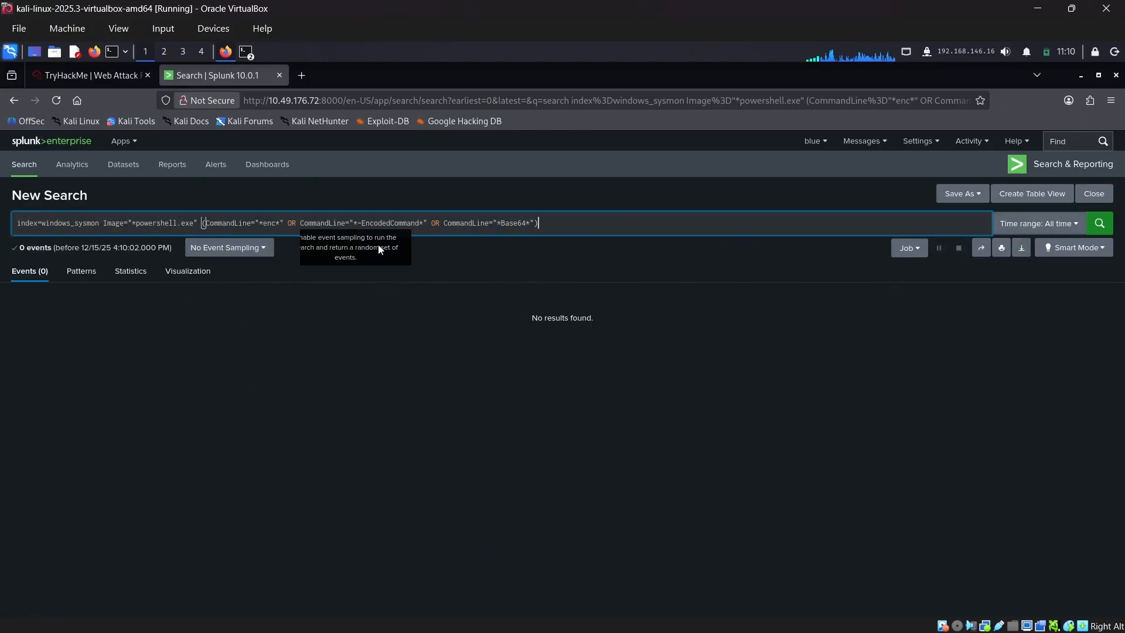
# Step: Read the TryHackMe room's questions about the reconnaissance executable and the executable attempted through command injection
pyautogui.click(91, 75)
pyautogui.scroll(-3, 462, 352)
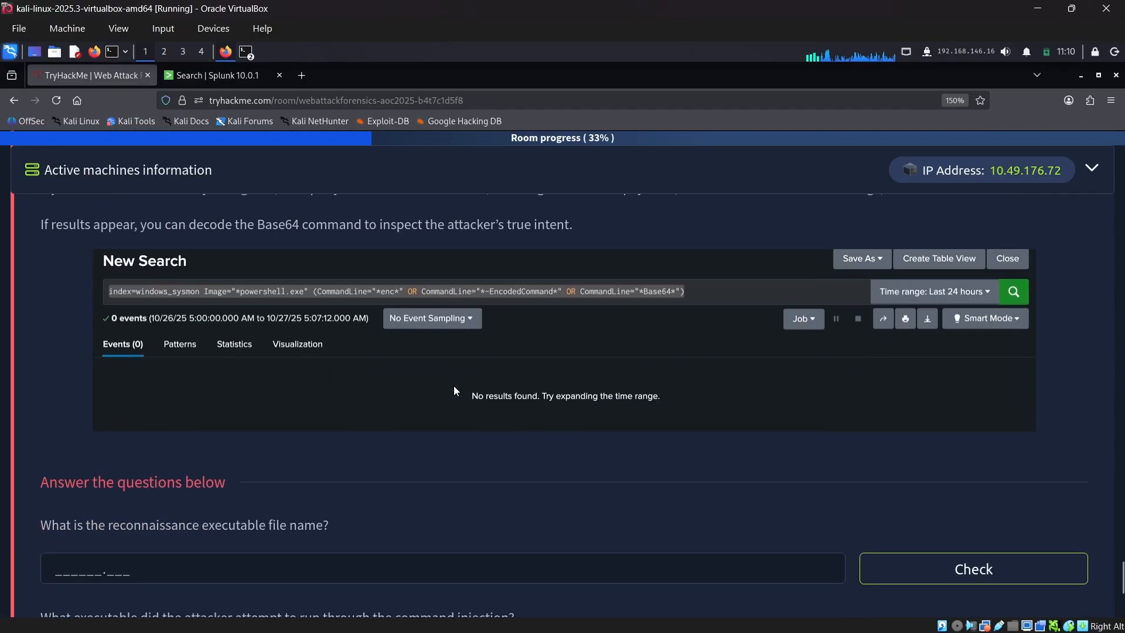
pyautogui.scroll(-3, 519, 382)
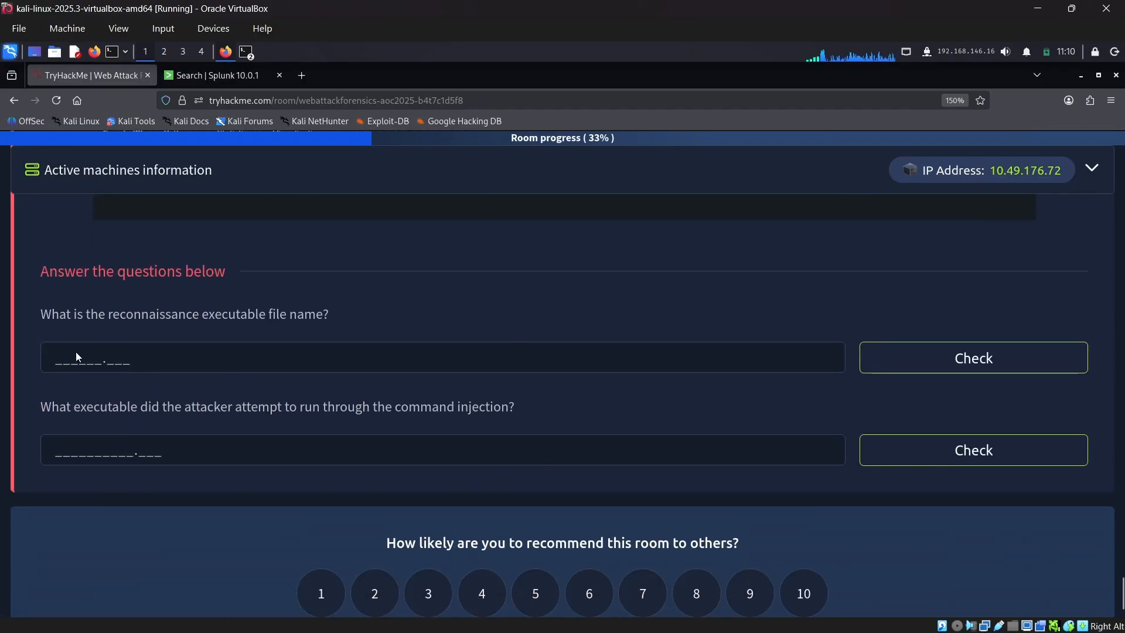
pyautogui.moveTo(40, 317); pyautogui.dragTo(402, 323)
pyautogui.click(190, 325)
# Step: Review the room's sections on encoded payloads, attacker enumeration and Apache child processes for the executable names, then return to the questions
pyautogui.scroll(5, 390, 345)
pyautogui.scroll(3, 391, 348)
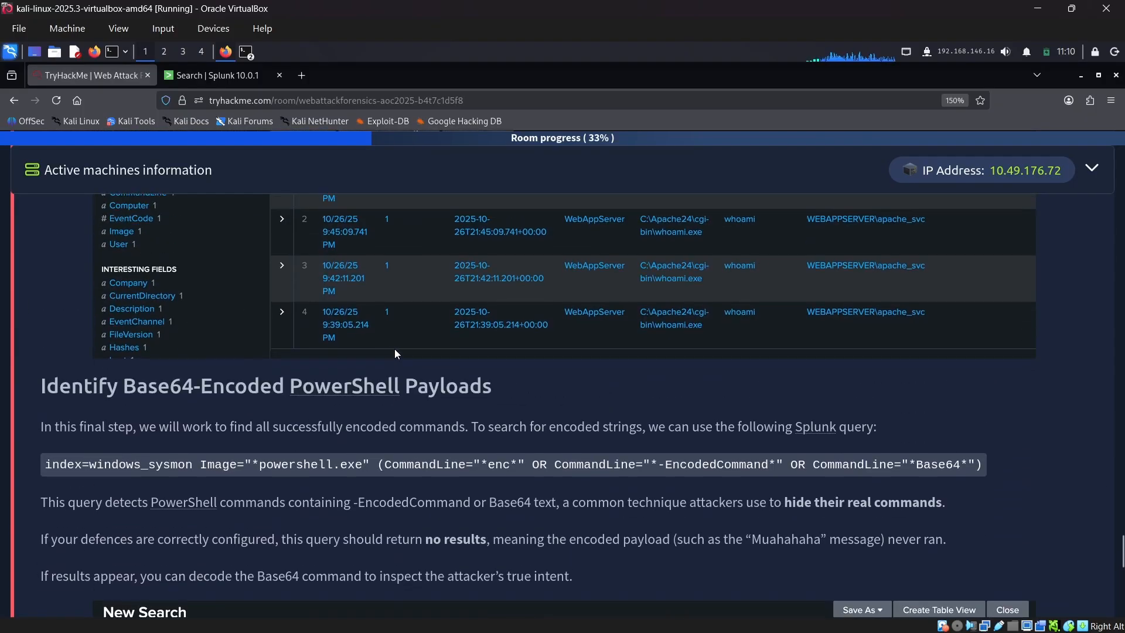
pyautogui.scroll(6, 395, 349)
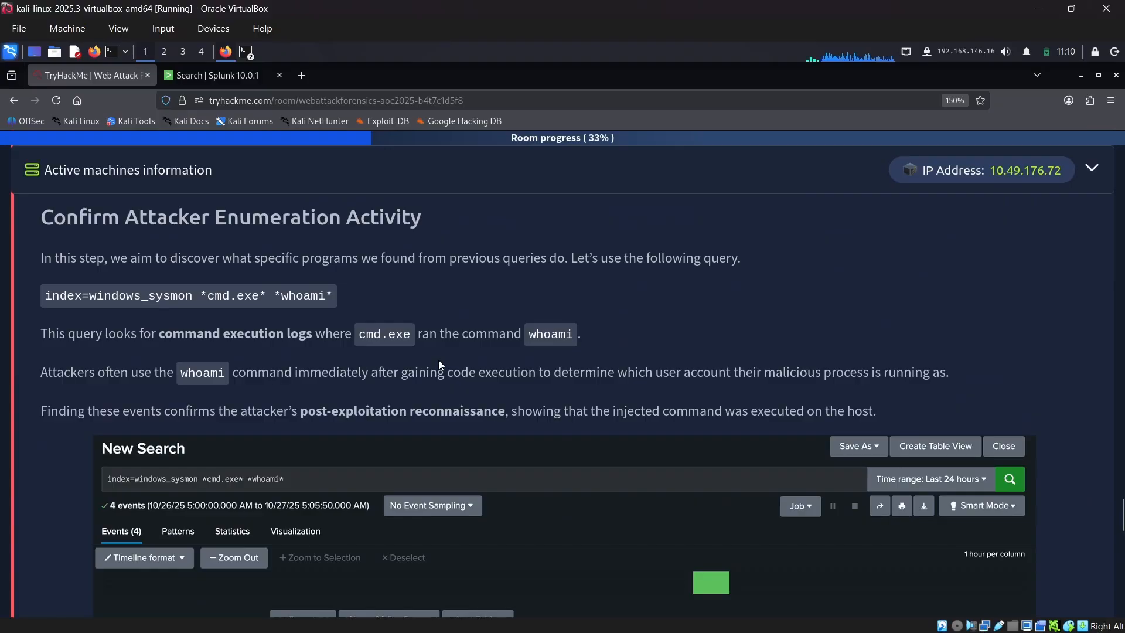
pyautogui.scroll(3, 439, 360)
pyautogui.scroll(3, 435, 361)
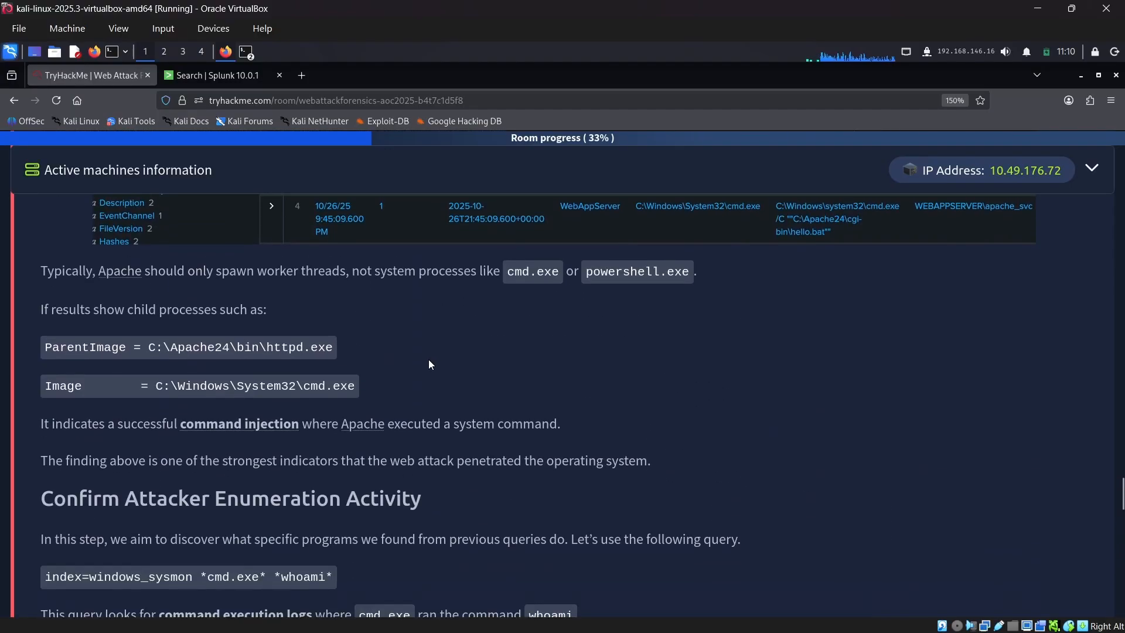
pyautogui.scroll(4, 375, 366)
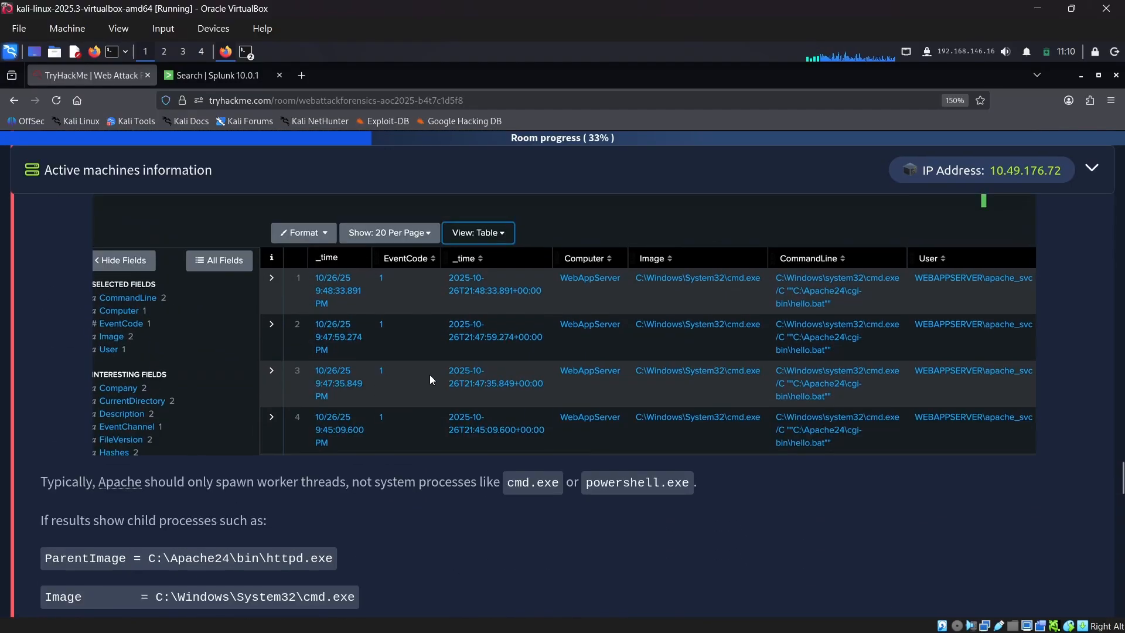
pyautogui.moveTo(579, 485); pyautogui.dragTo(677, 483)
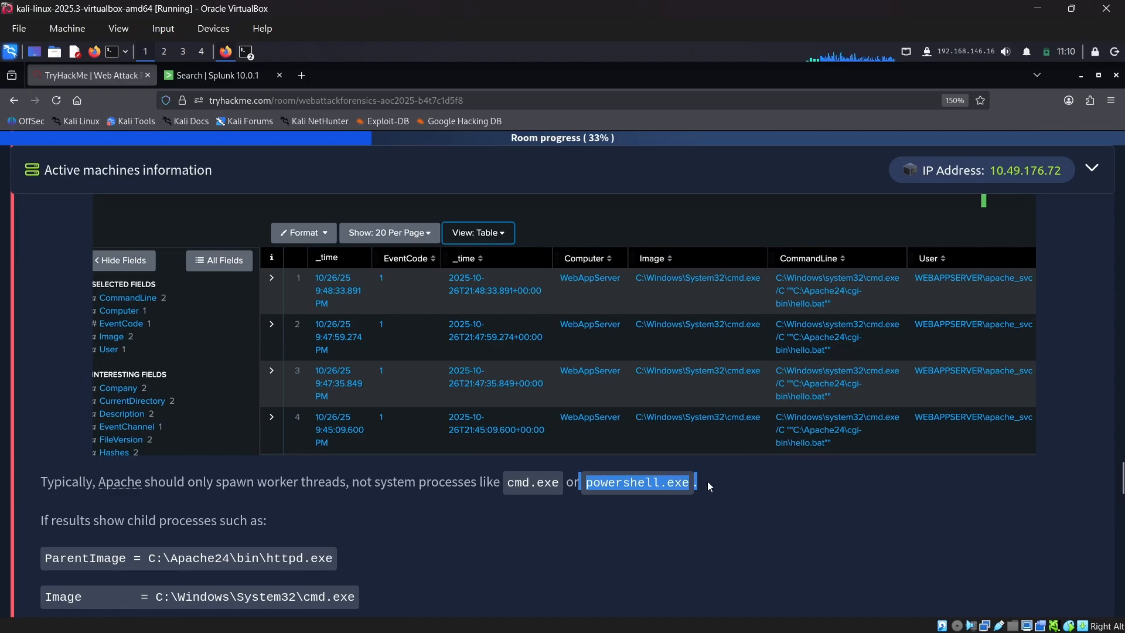
pyautogui.scroll(5, 401, 432)
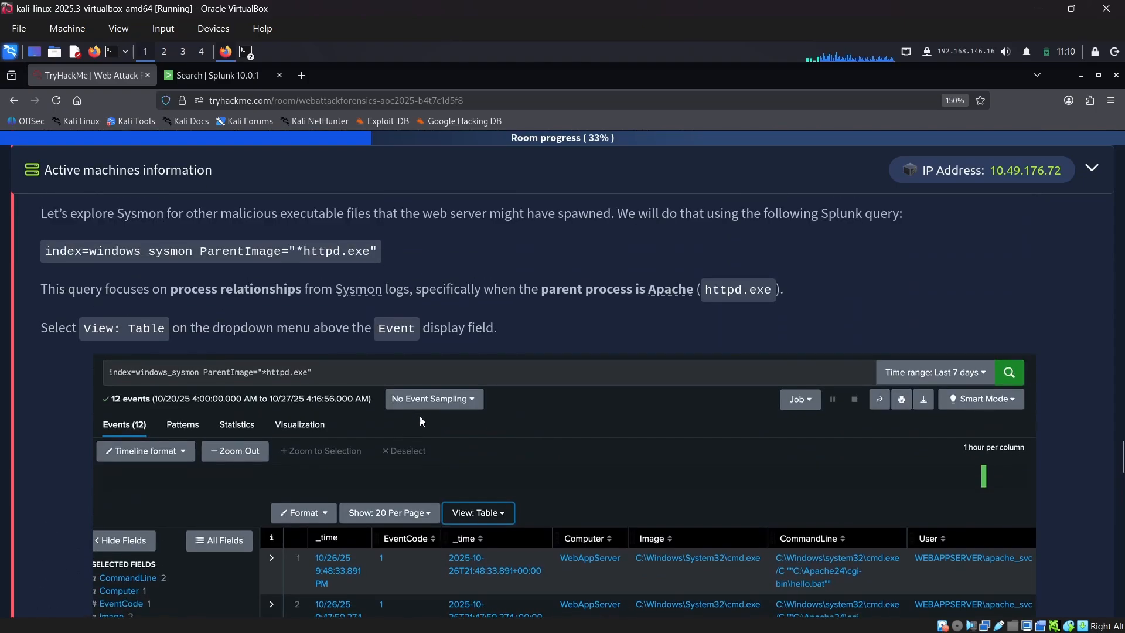
pyautogui.scroll(-10, 419, 417)
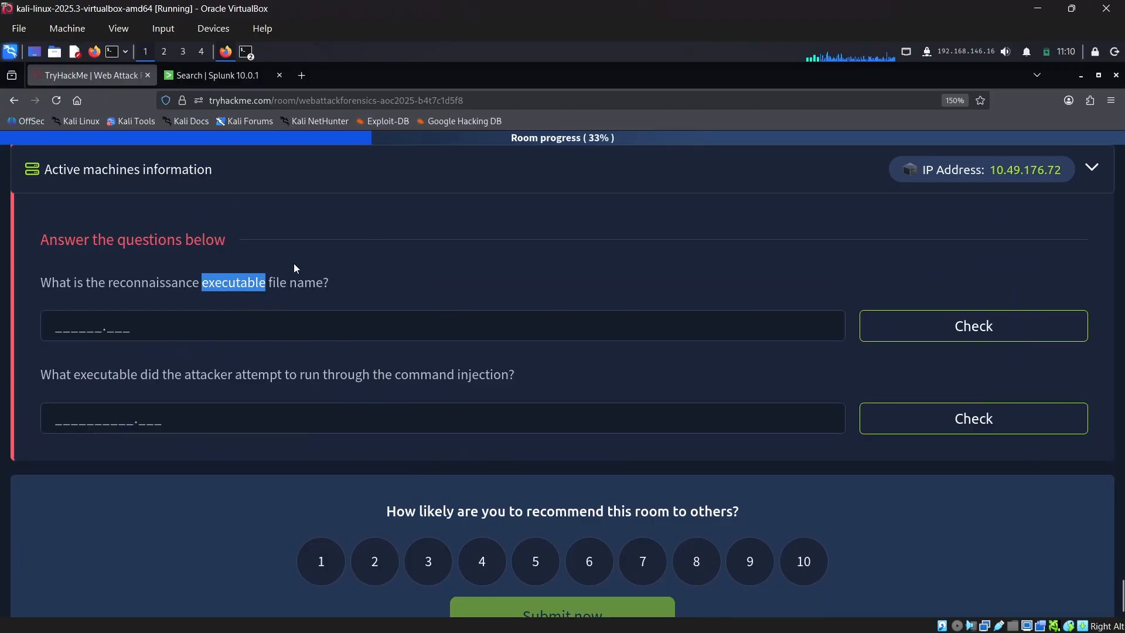
# Step: Search the room page for the word "reconnaissance" from the first question and go to its mention in the task text
pyautogui.click(177, 329)
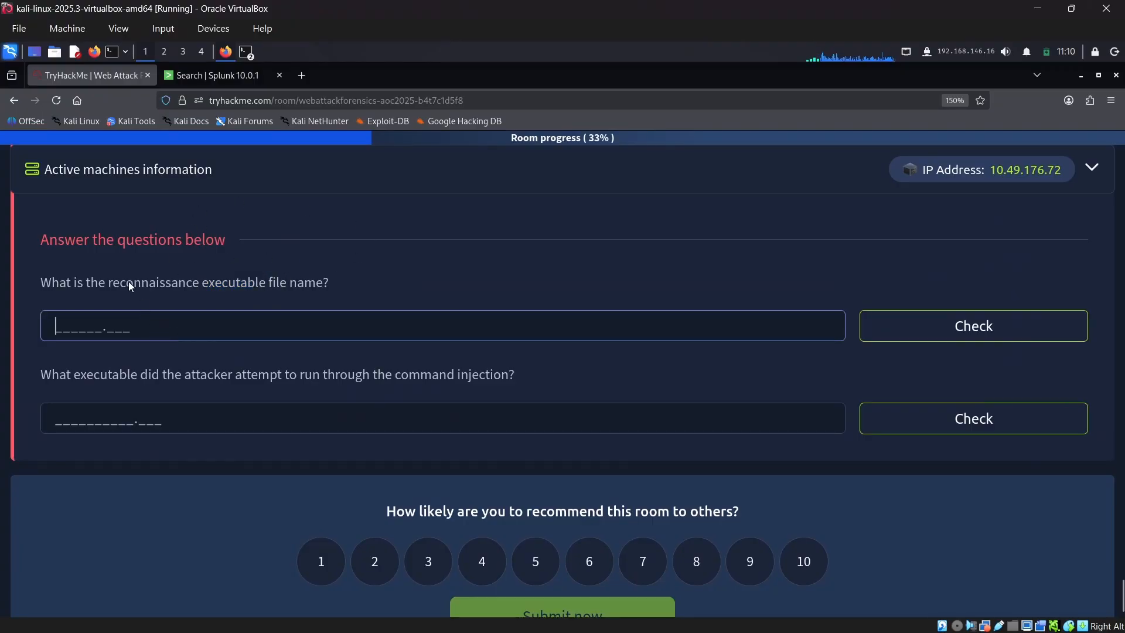
pyautogui.doubleClick(129, 281)
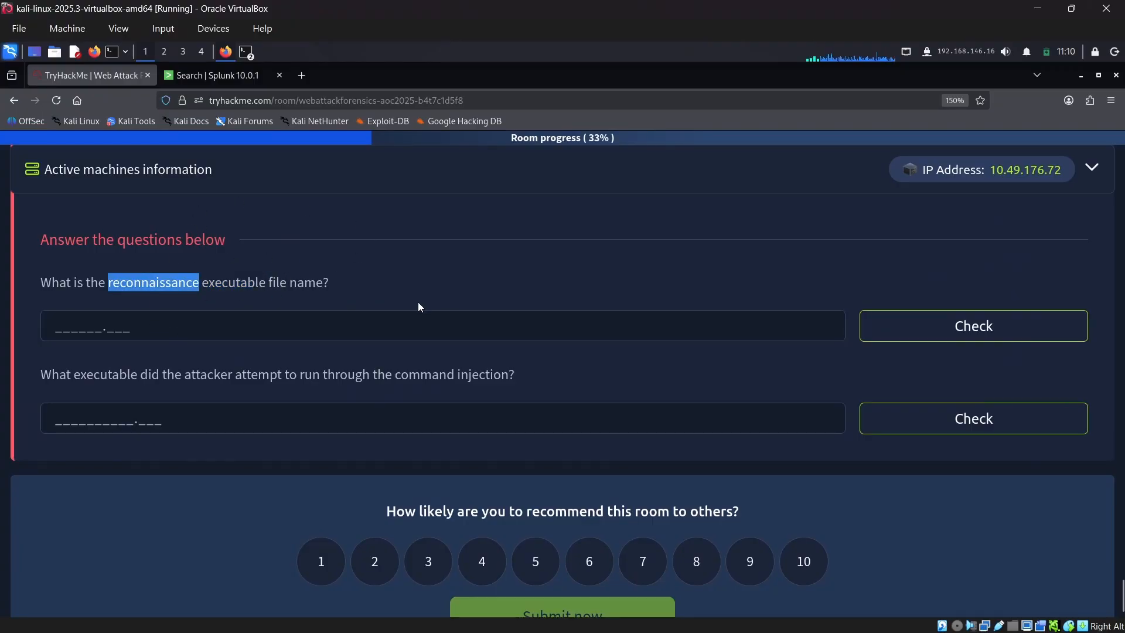
pyautogui.hotkey('ctrl', 'f')
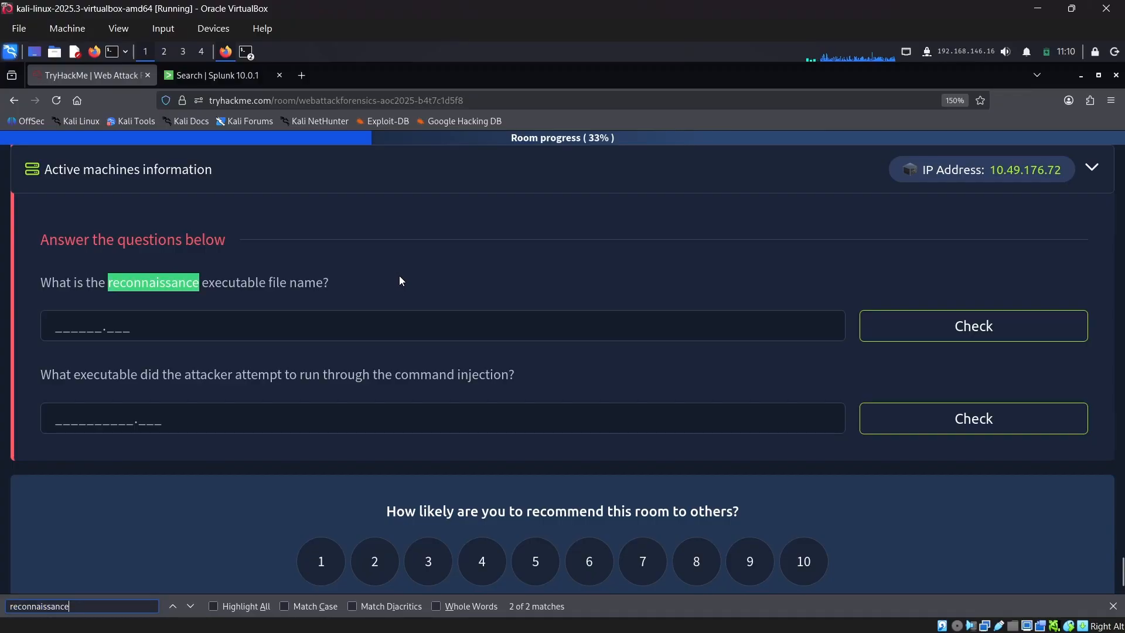
pyautogui.press('Return')
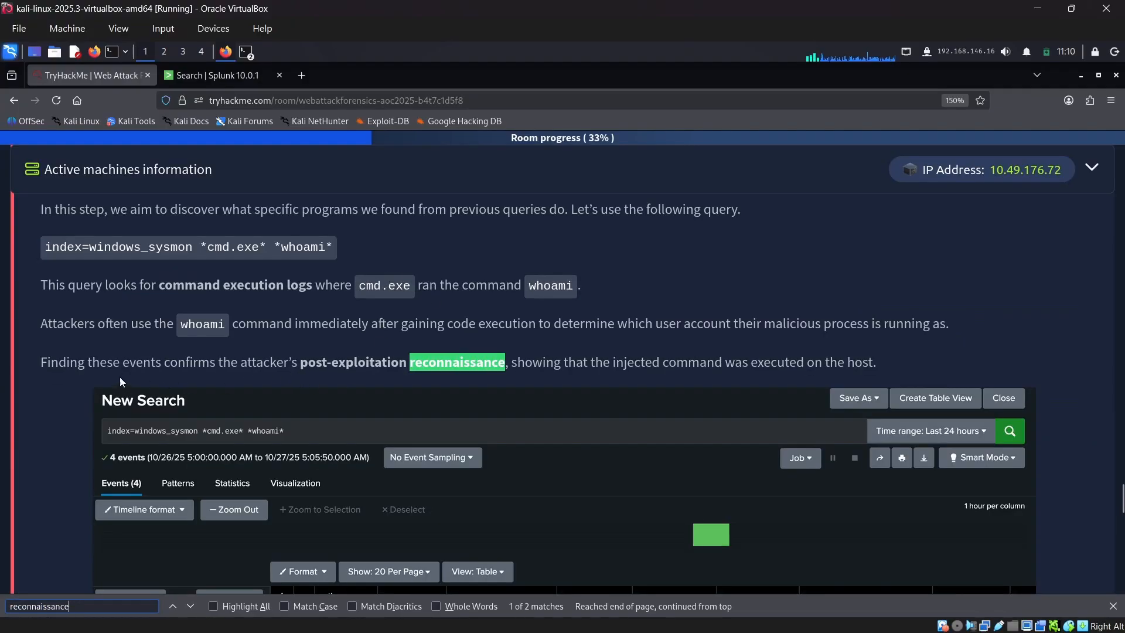
# Step: Run the room's enumeration query index=windows_sysmon *cmd.exe* *whoami* in Splunk in place of the encoded PowerShell search
pyautogui.moveTo(39, 358); pyautogui.dragTo(910, 369)
pyautogui.scroll(2, 335, 346)
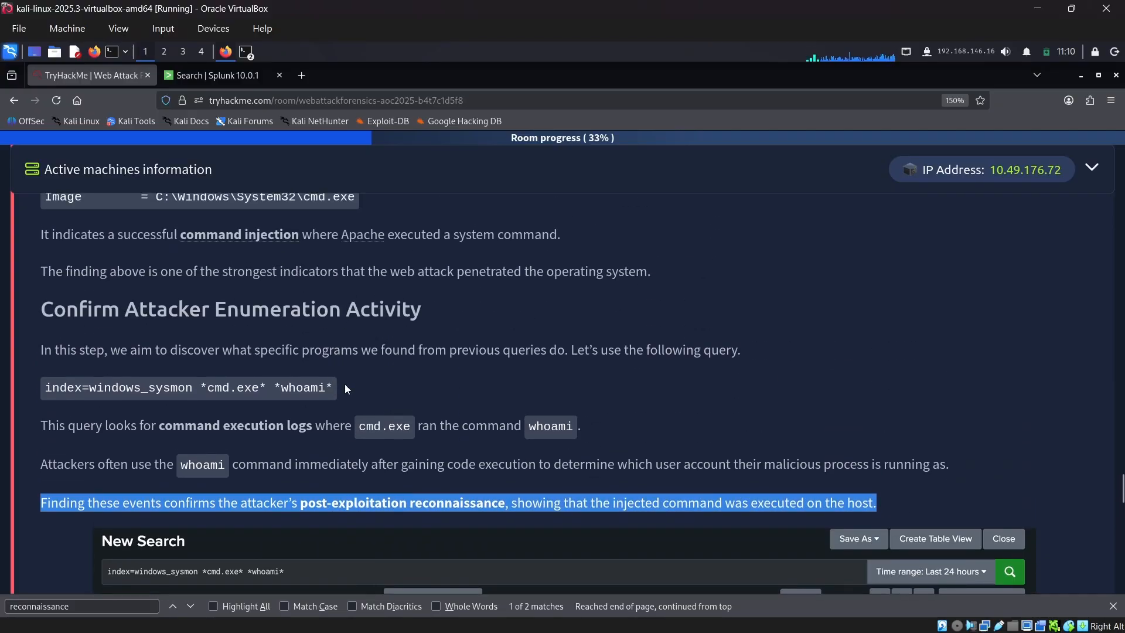
pyautogui.moveTo(346, 387); pyautogui.dragTo(48, 388)
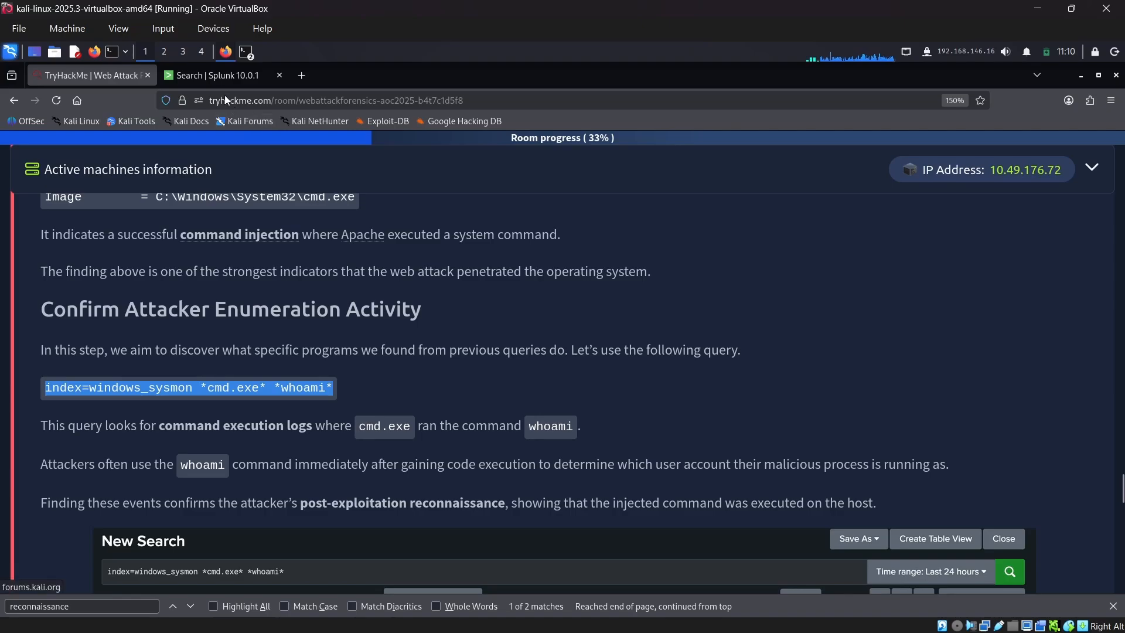
pyautogui.click(217, 74)
pyautogui.hotkey('ctrl', 'a')
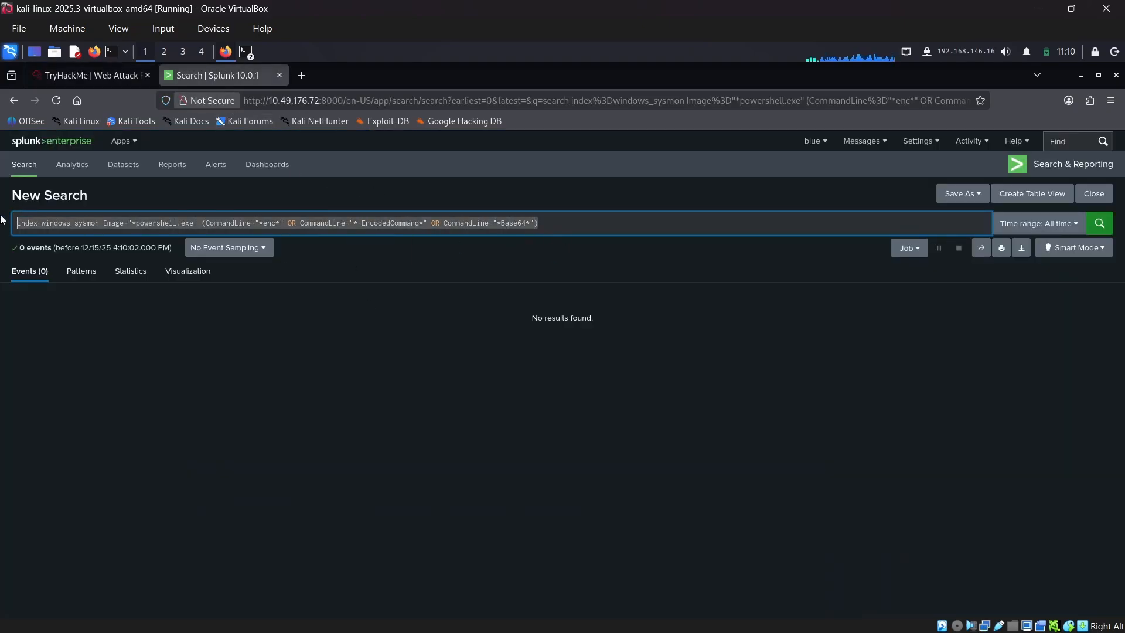
pyautogui.write('index=windows_sysmon *cmd.exe* *whoami*')
pyautogui.press('Return')
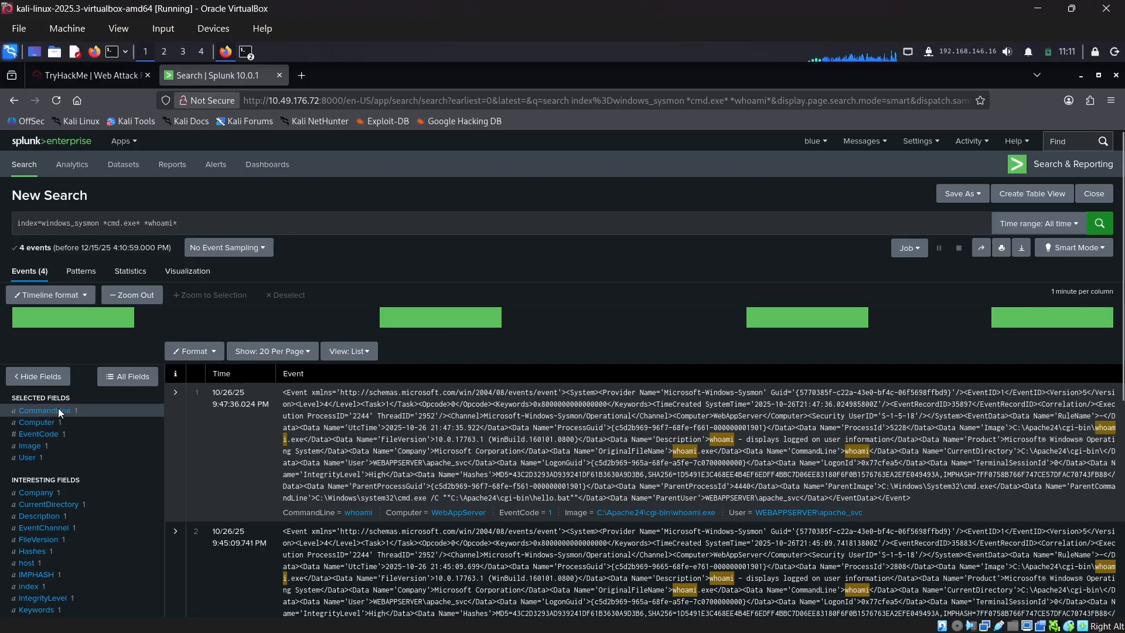
# Step: Inspect the values of the CommandLine, Computer, EventCode and Image fields, and copy whoami.exe from the Image path
pyautogui.click(58, 410)
pyautogui.click(50, 423)
pyautogui.click(51, 436)
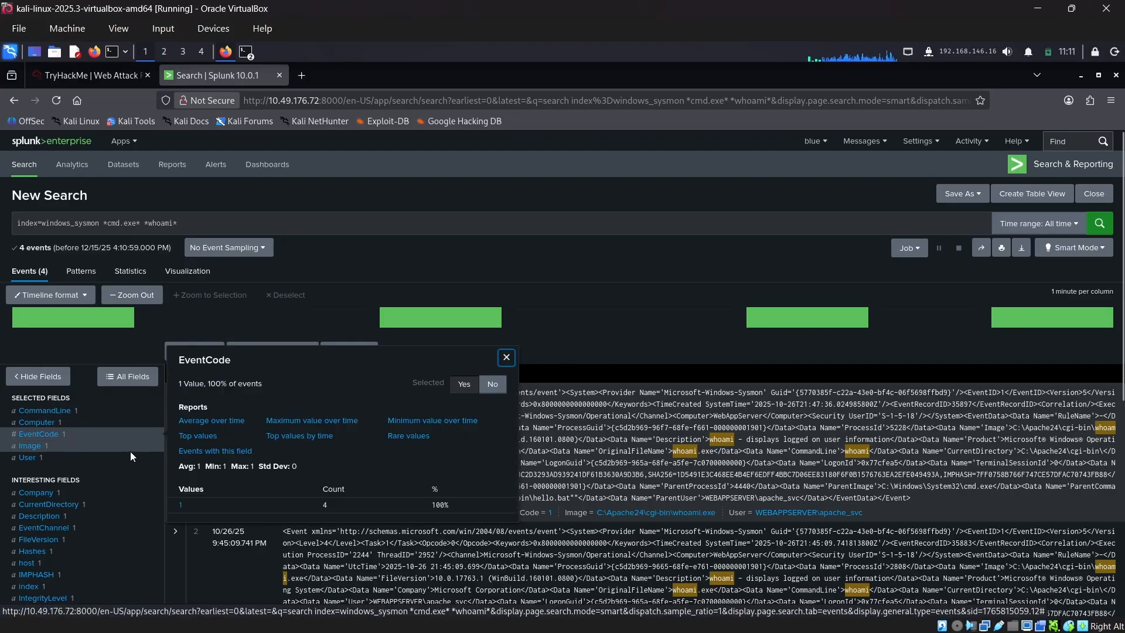
pyautogui.click(57, 445)
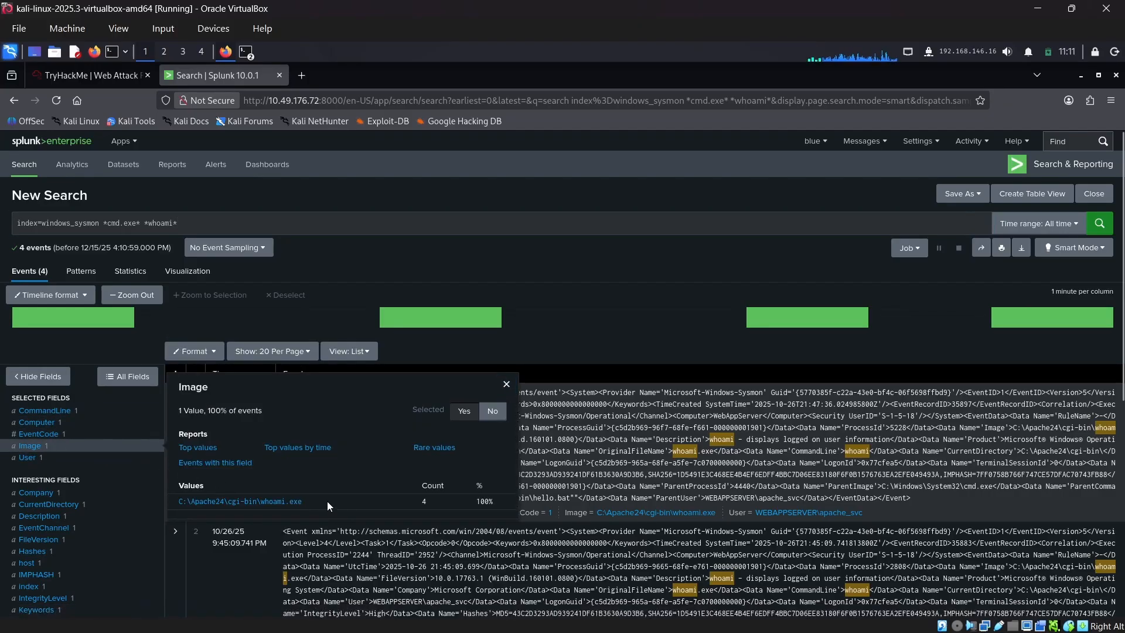
pyautogui.moveTo(327, 501); pyautogui.dragTo(262, 502)
pyautogui.hotkey('ctrl', 'c')
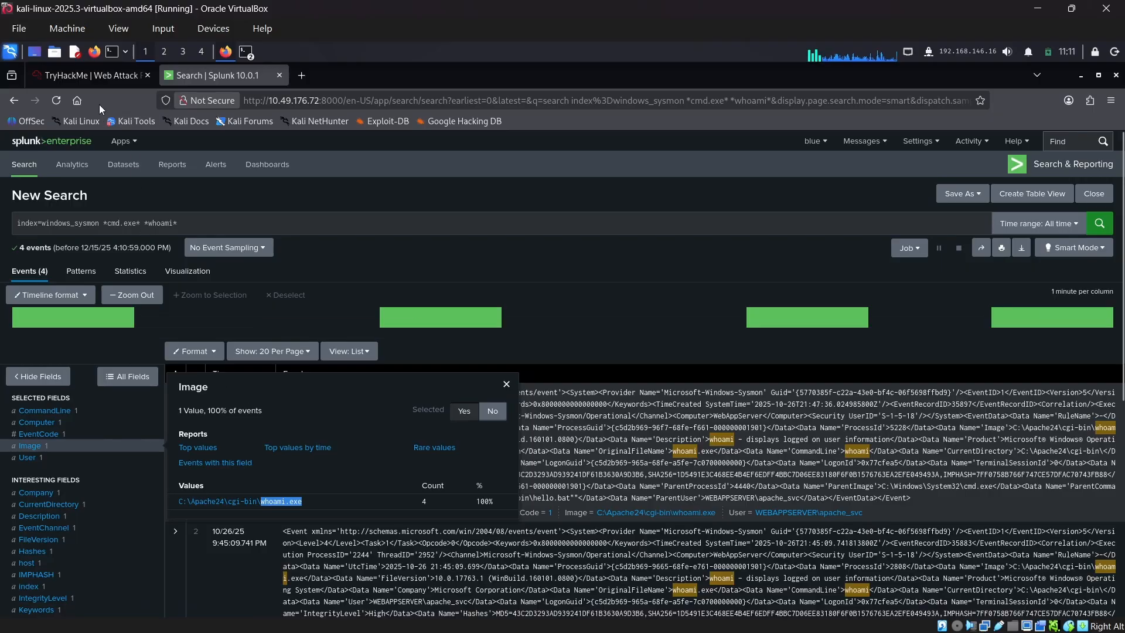
# Step: Submit whoami.exe in the TryHackMe room as the answer to the reconnaissance executable file name question
pyautogui.click(88, 75)
pyautogui.scroll(-10, 317, 409)
pyautogui.scroll(6, 267, 376)
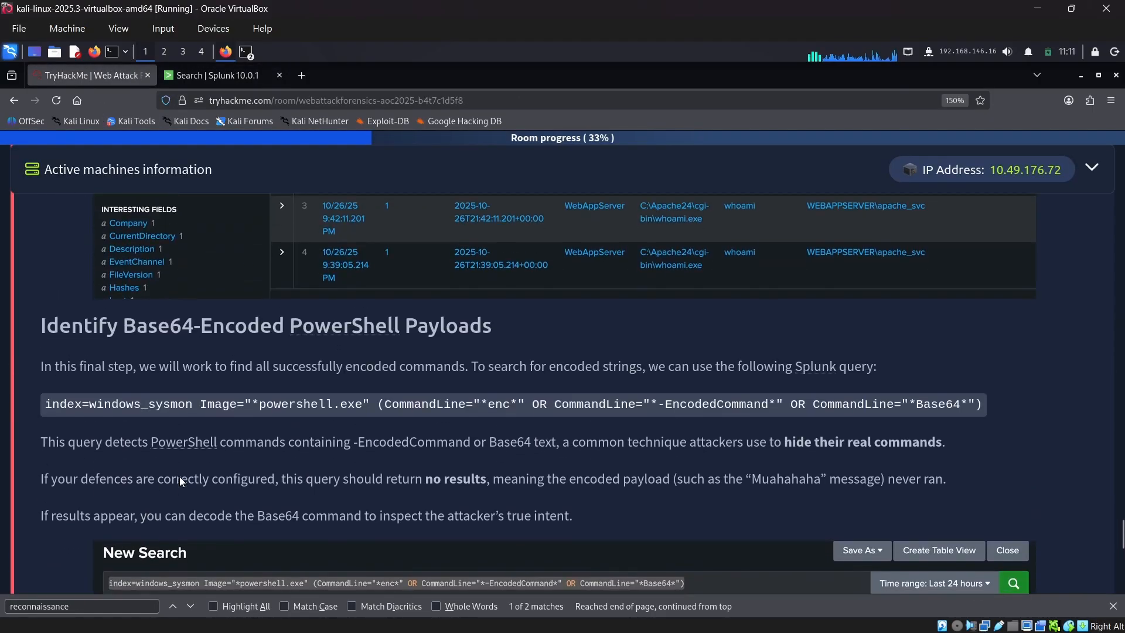
pyautogui.scroll(-5, 179, 477)
pyautogui.click(168, 448)
pyautogui.hotkey('ctrl', 'v')
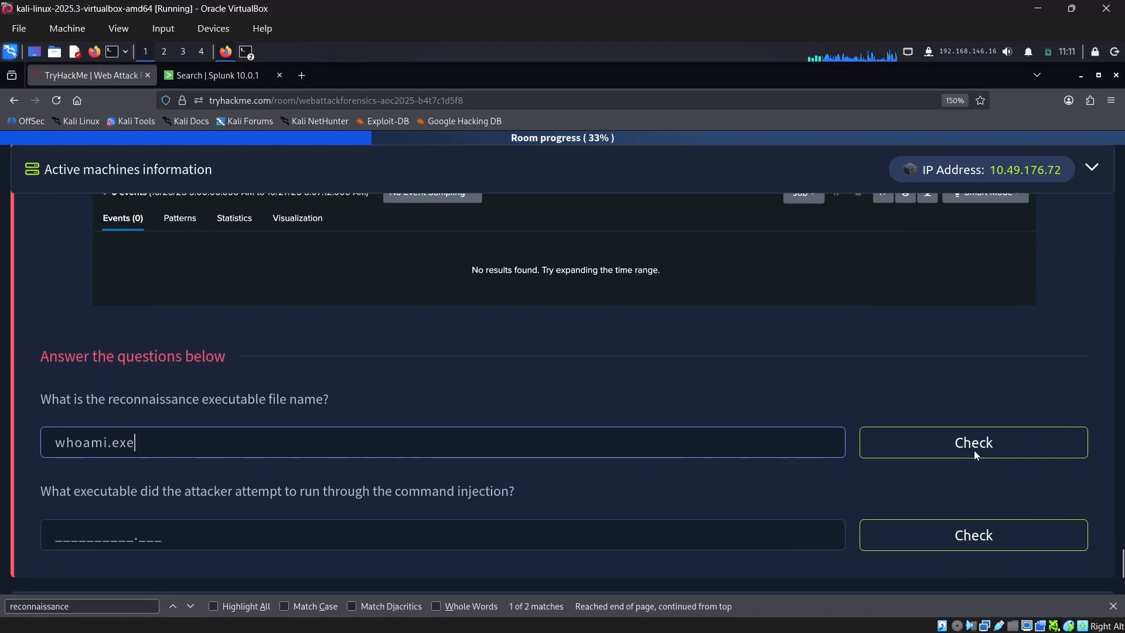
pyautogui.click(974, 450)
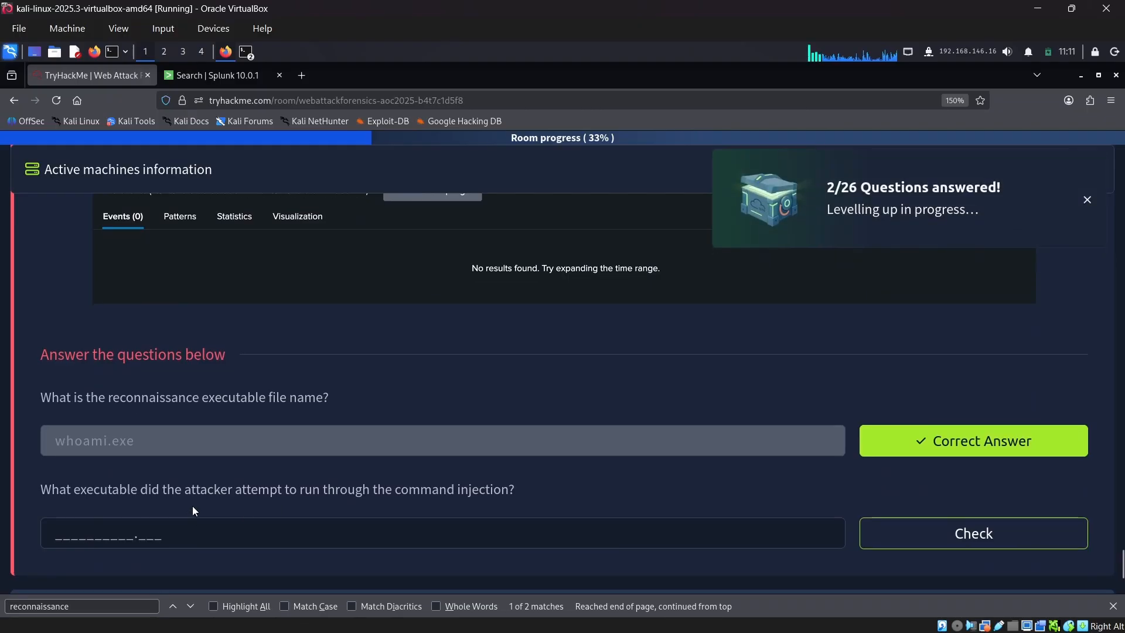
# Step: Read the question about the executable attempted through command injection, and review the encoded payload and attacker enumeration sections for it
pyautogui.scroll(-3, 193, 506)
pyautogui.moveTo(39, 368); pyautogui.dragTo(297, 359)
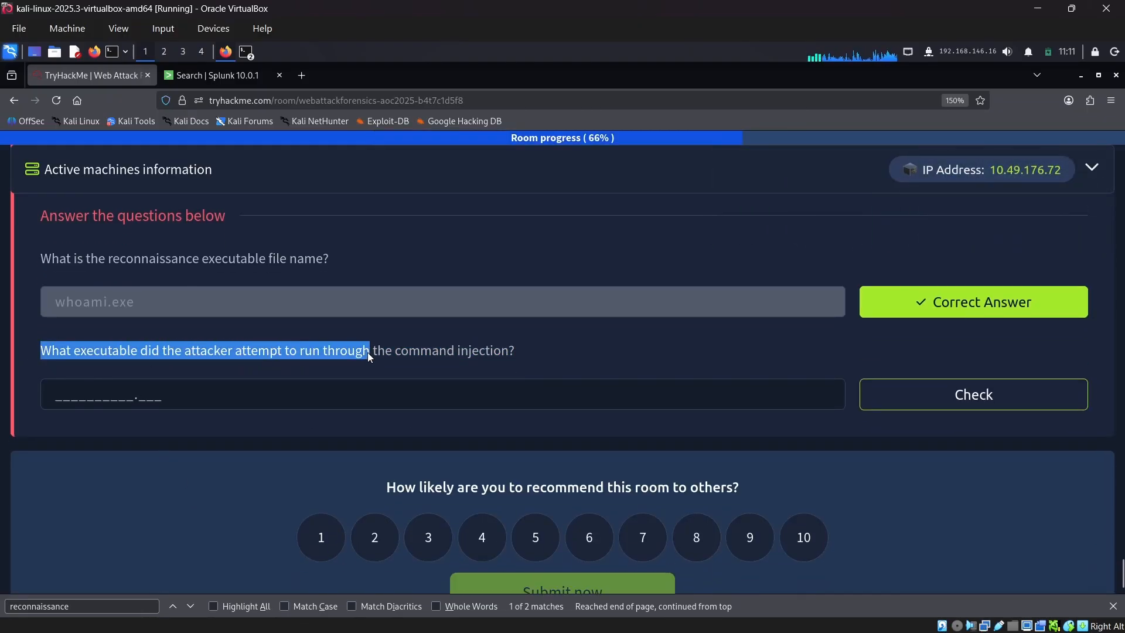
pyautogui.moveTo(367, 353); pyautogui.dragTo(526, 350)
pyautogui.scroll(1, 399, 392)
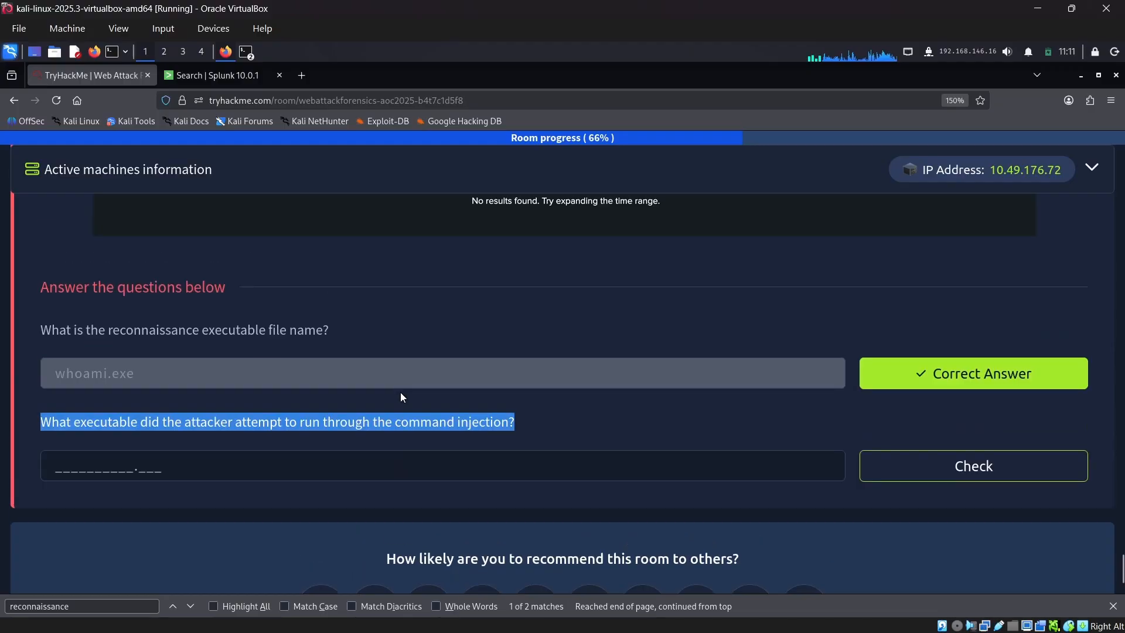
pyautogui.scroll(1, 400, 392)
pyautogui.scroll(4, 317, 428)
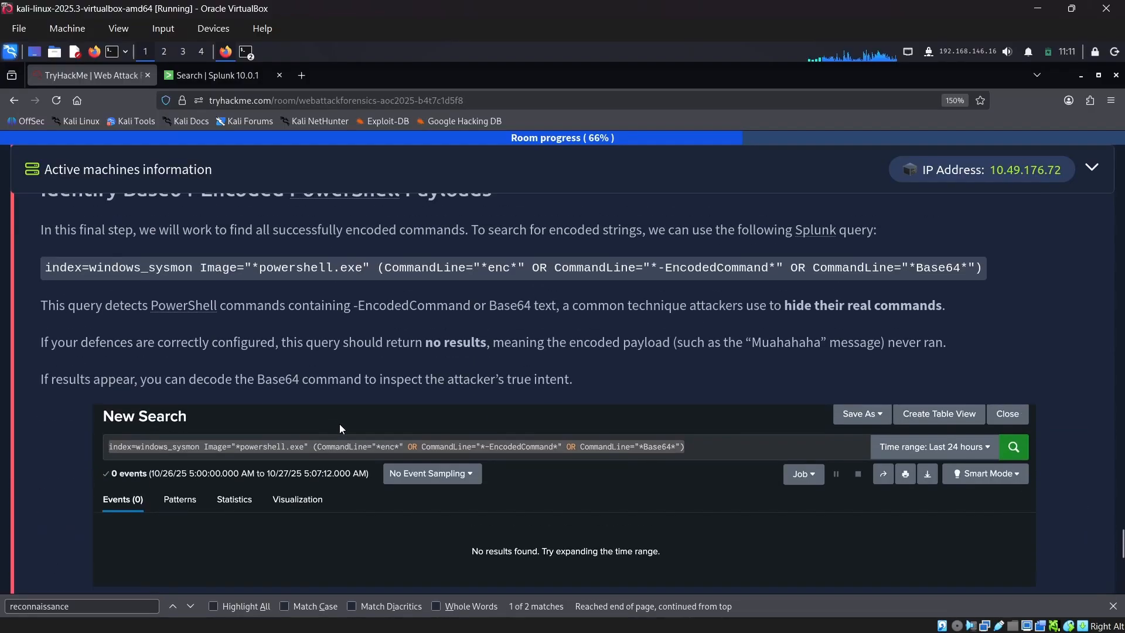
pyautogui.scroll(9, 362, 417)
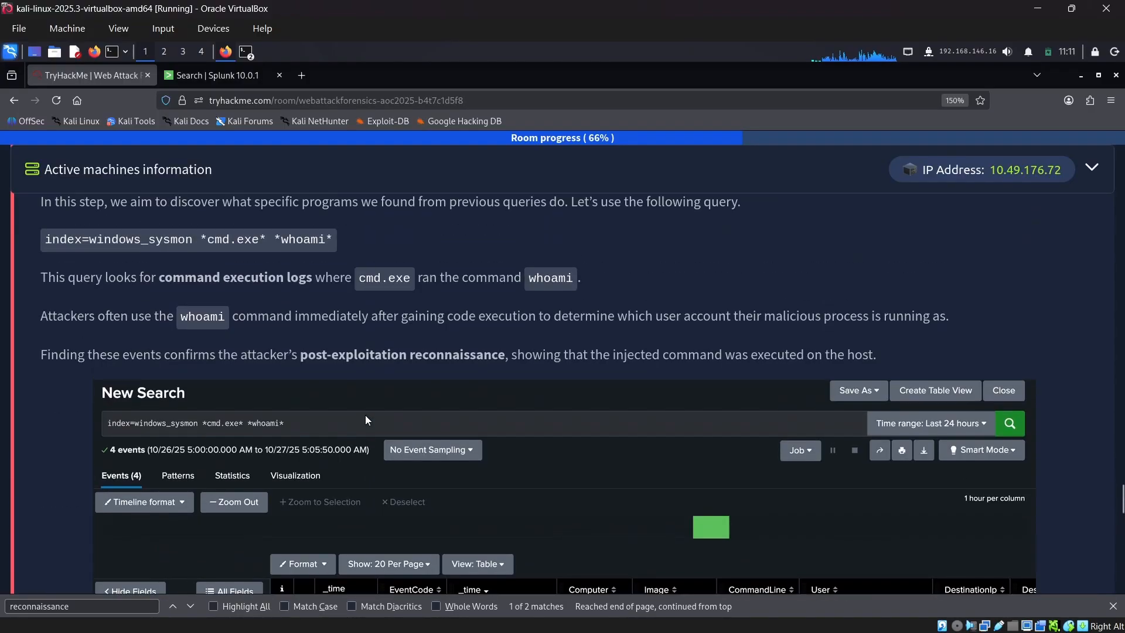
pyautogui.scroll(1, 365, 416)
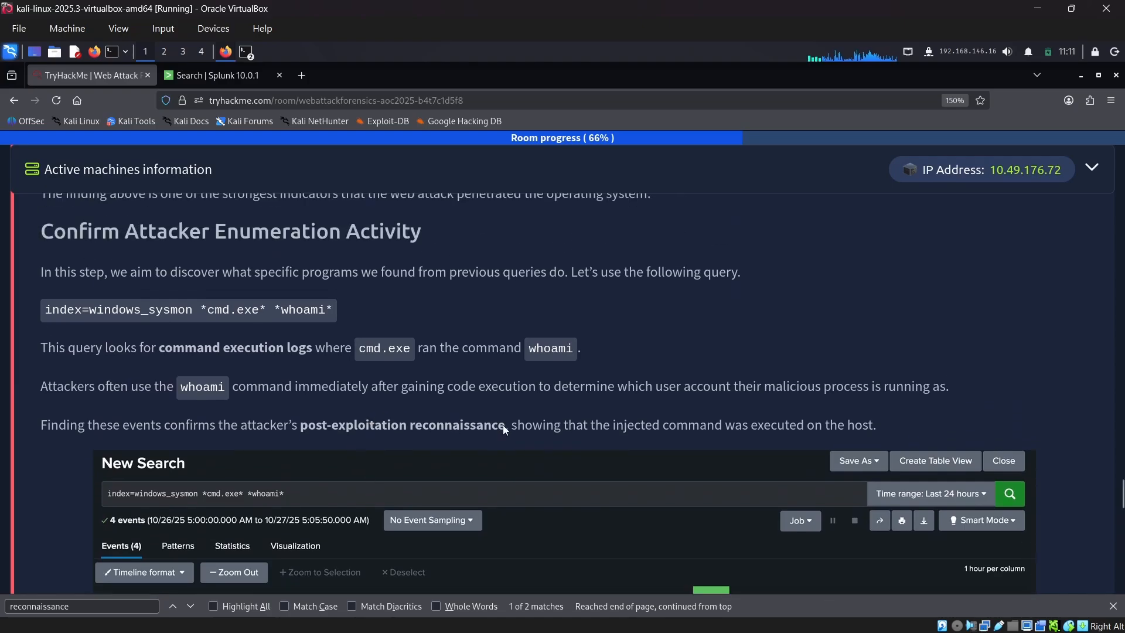
pyautogui.moveTo(499, 425); pyautogui.dragTo(39, 424)
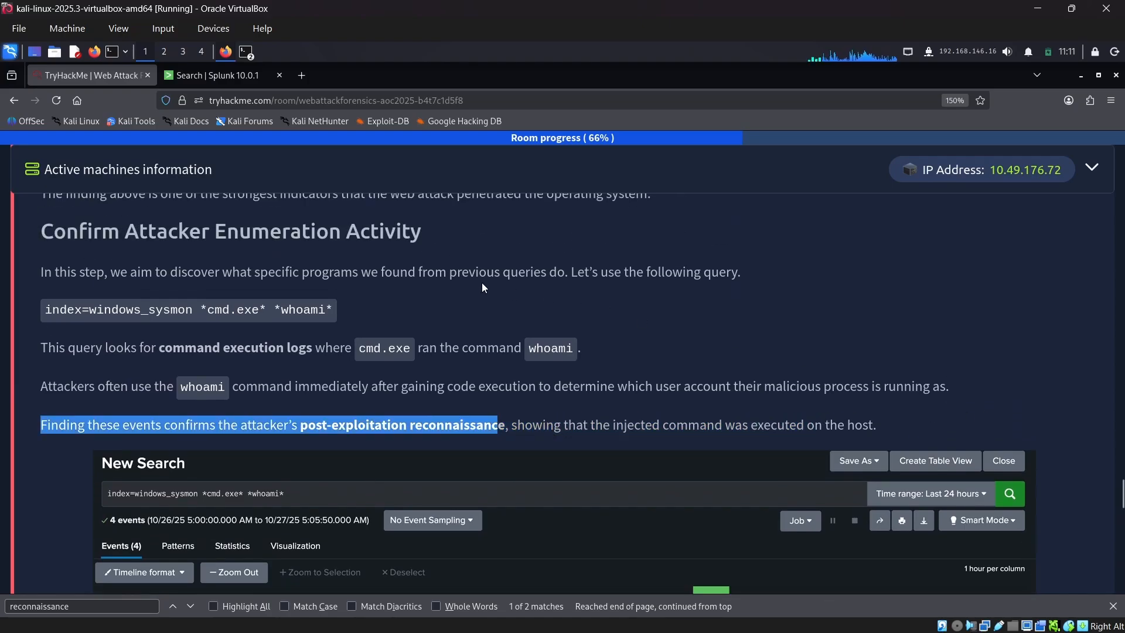
# Step: Review the room's sections from Apache process creation back to the Splunk login for the injected executable, and check Splunk's current search results
pyautogui.scroll(5, 284, 351)
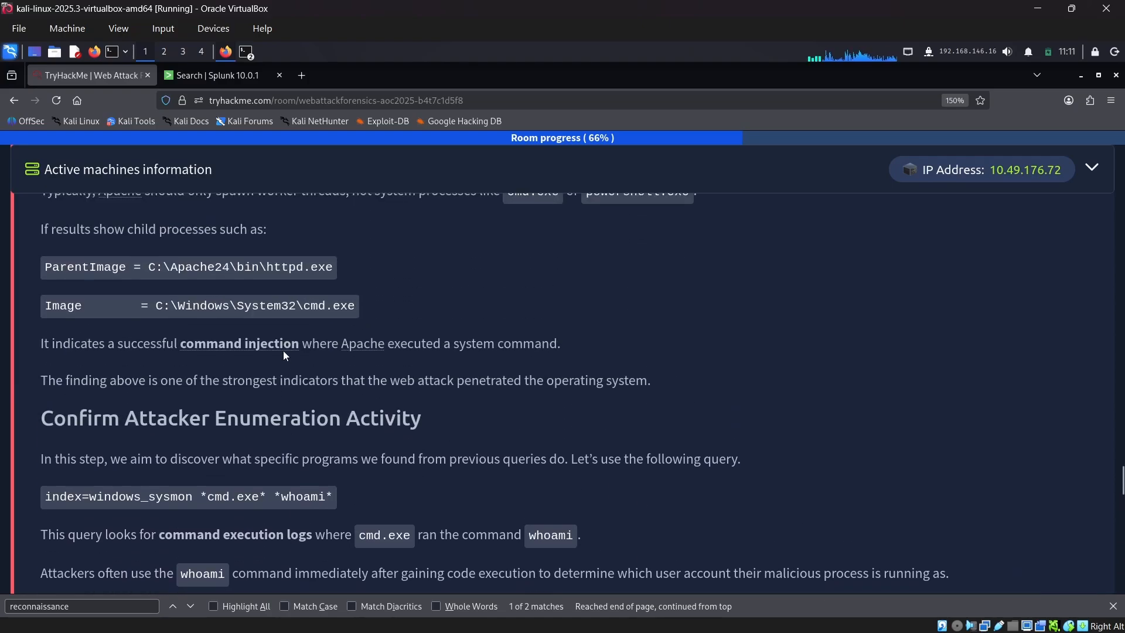
pyautogui.scroll(6, 289, 358)
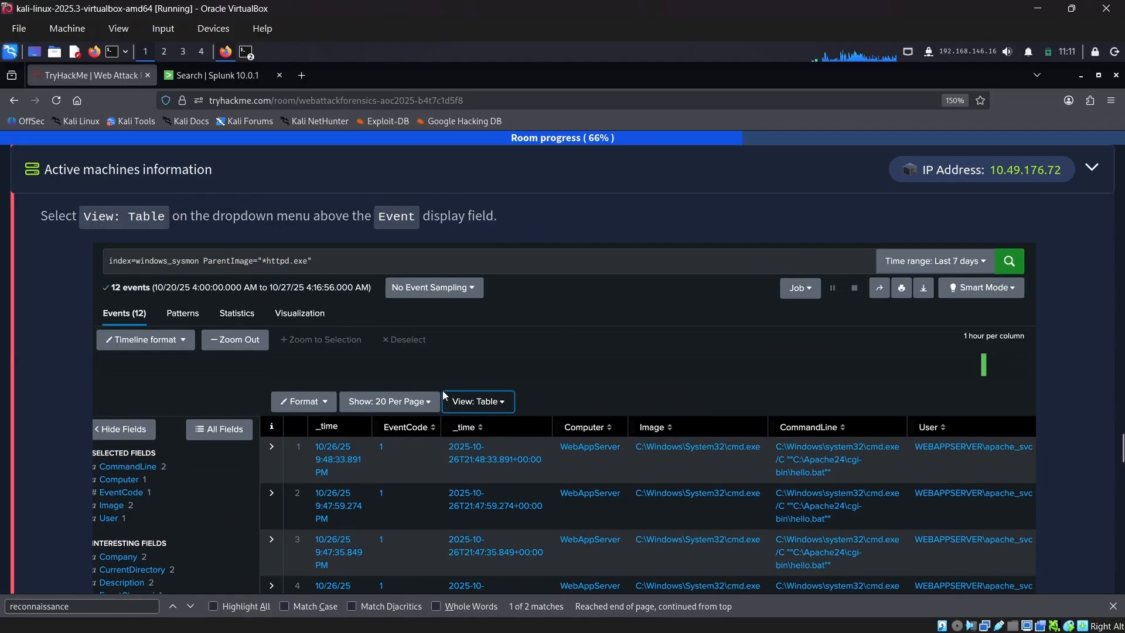
pyautogui.scroll(6, 293, 415)
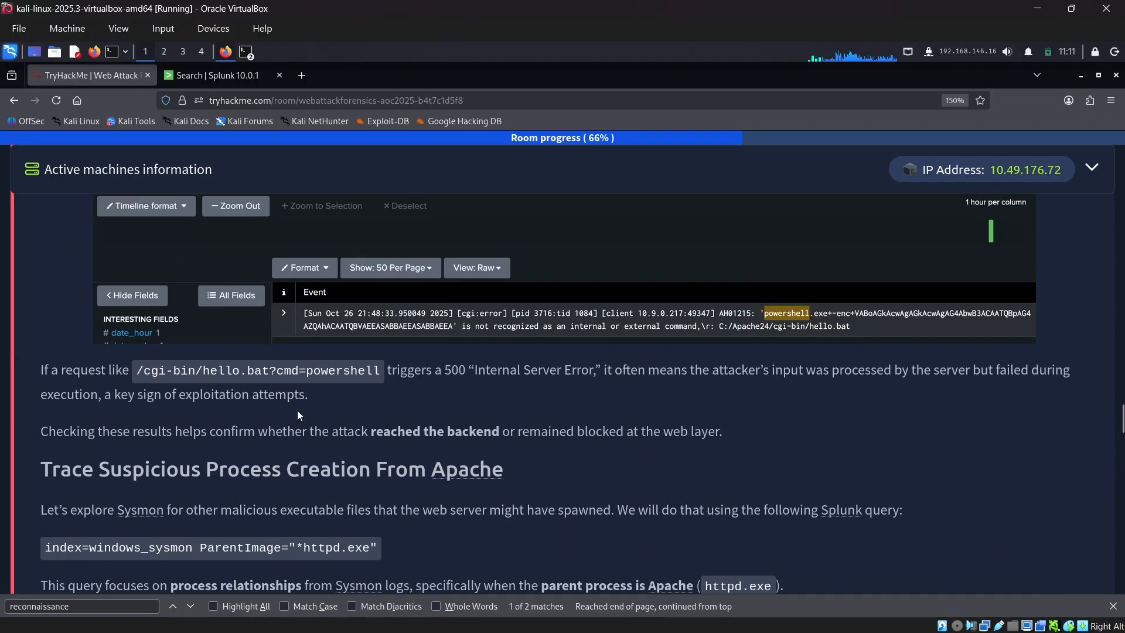
pyautogui.scroll(-3, 362, 421)
pyautogui.scroll(5, 363, 420)
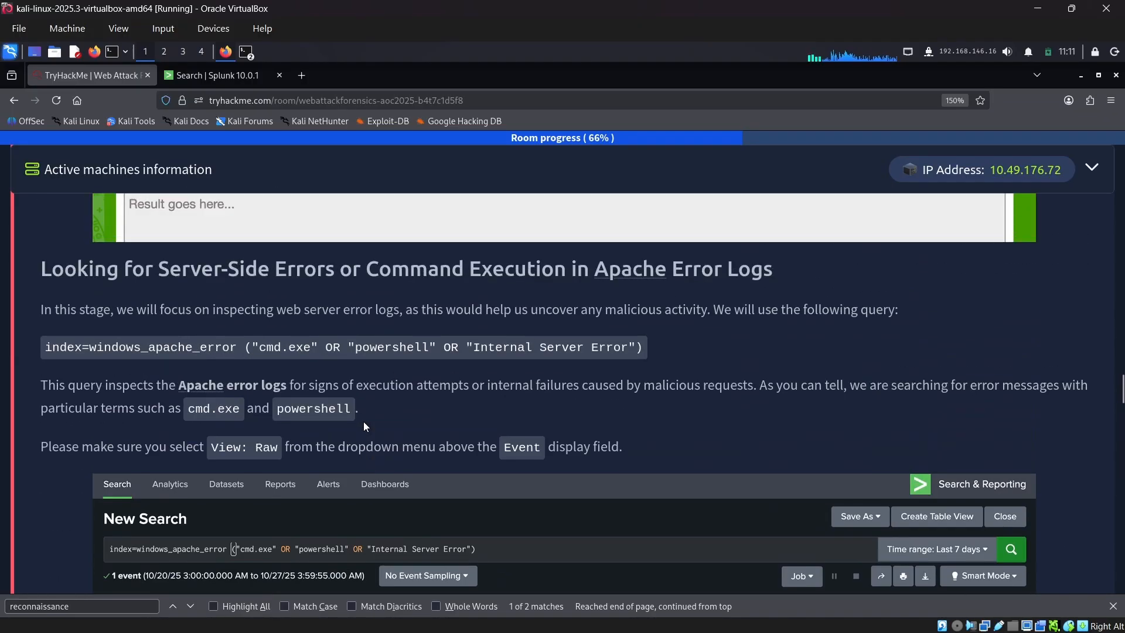
pyautogui.scroll(9, 364, 420)
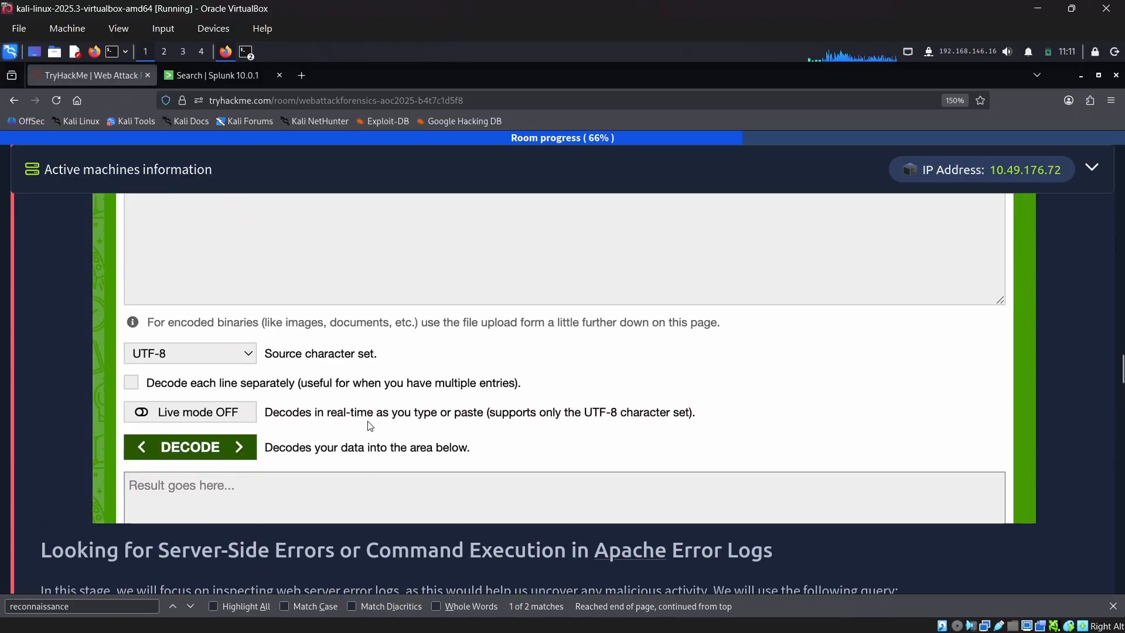
pyautogui.scroll(5, 363, 421)
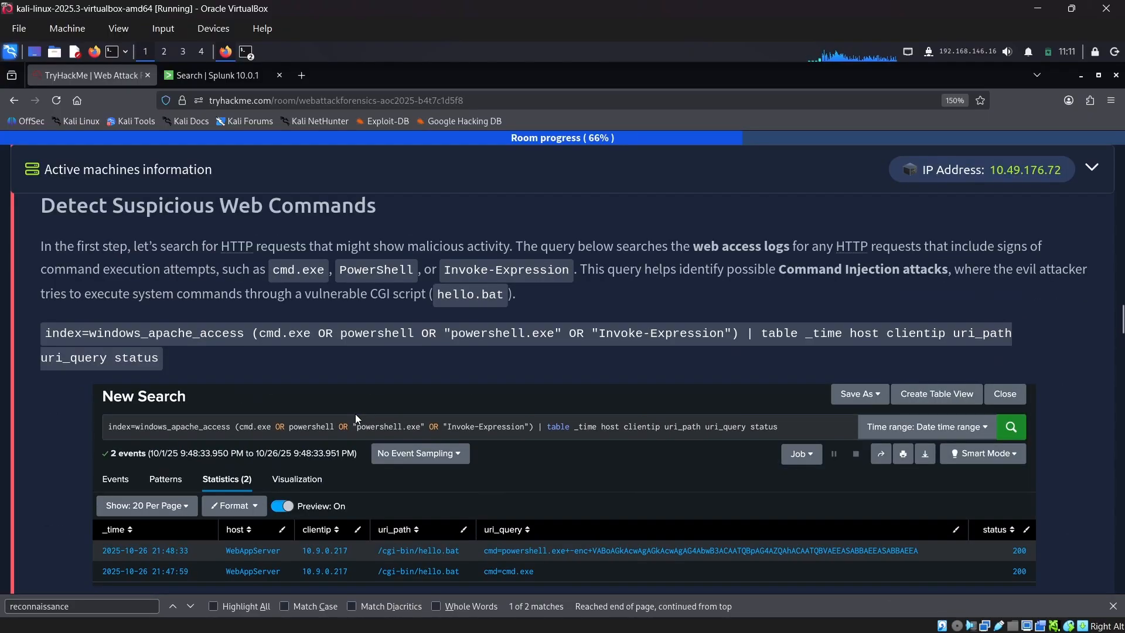
pyautogui.scroll(2, 355, 414)
pyautogui.moveTo(38, 345); pyautogui.dragTo(407, 362)
pyautogui.scroll(5, 387, 387)
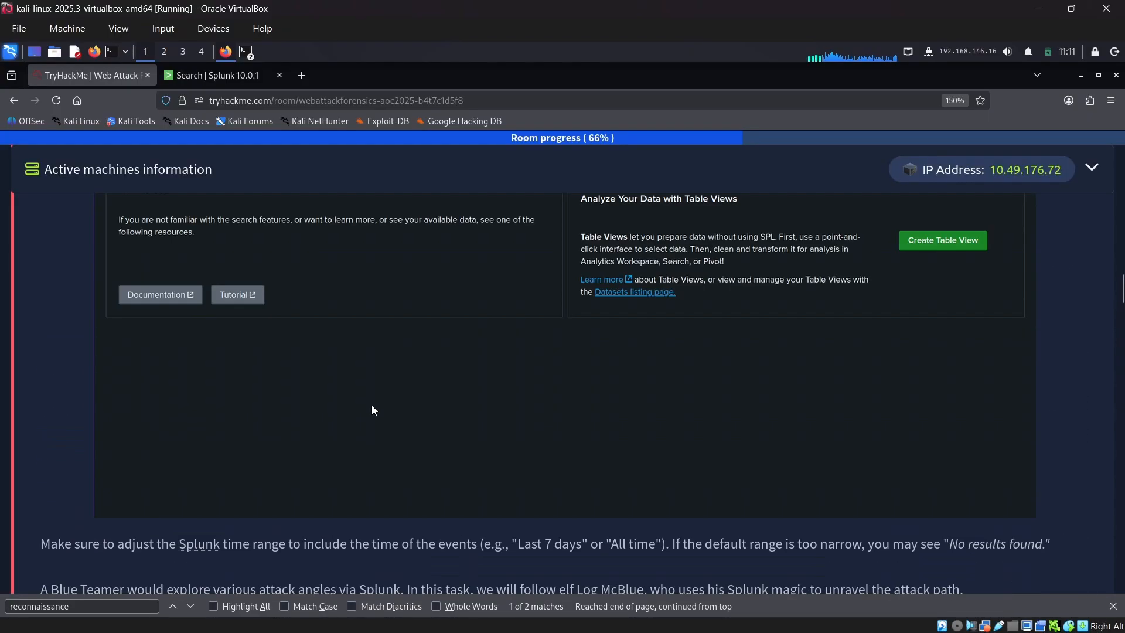
pyautogui.scroll(5, 358, 413)
pyautogui.scroll(8, 309, 418)
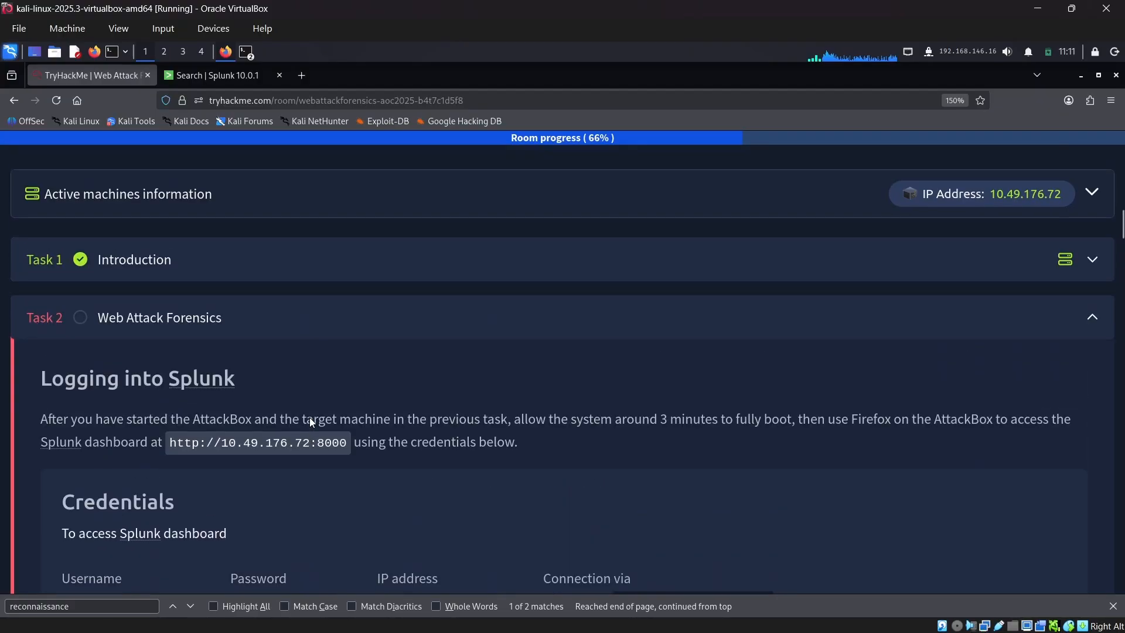
pyautogui.scroll(-15, 309, 418)
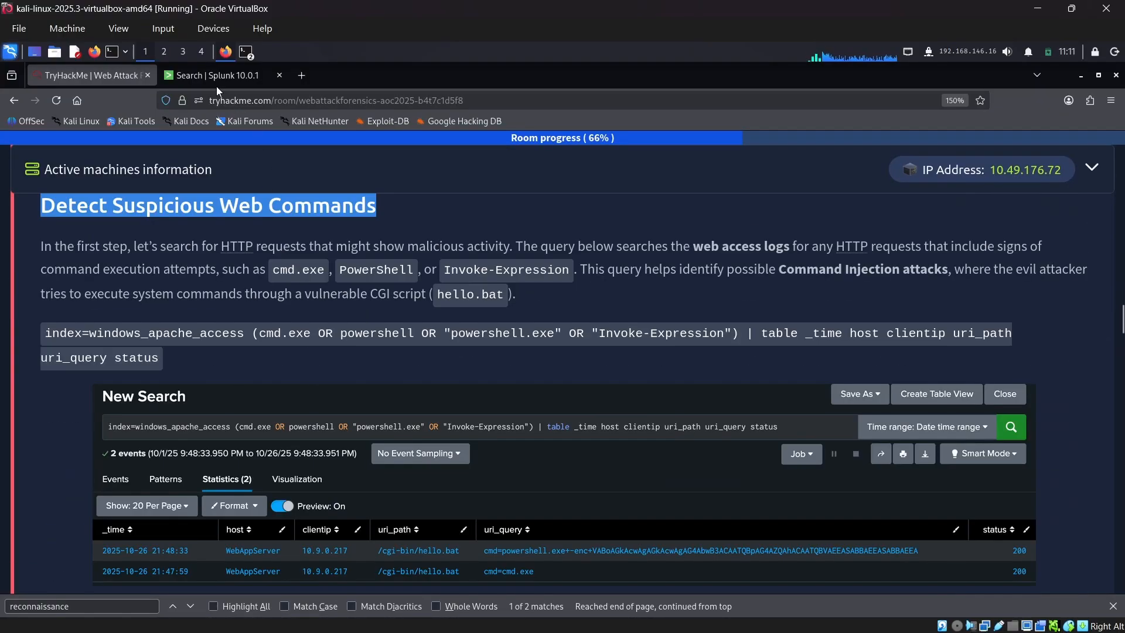
pyautogui.click(216, 82)
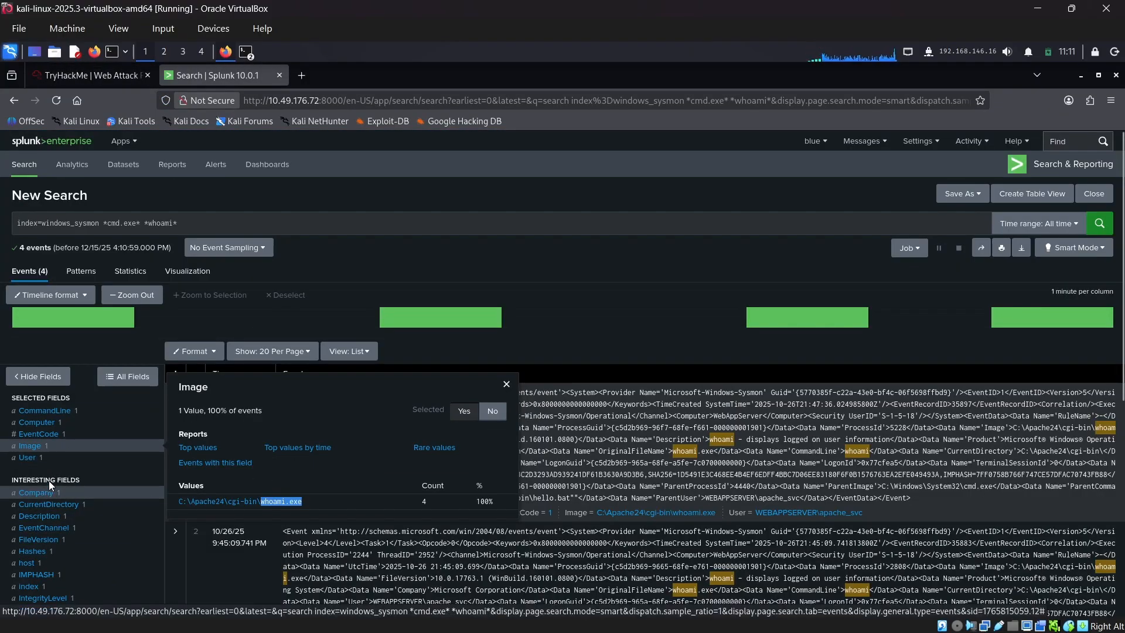
pyautogui.click(88, 77)
# Step: Return to the TryHackMe room and review its sections from Base64 decoding and Apache error logs down to the unanswered command injection question
pyautogui.scroll(-10, 547, 375)
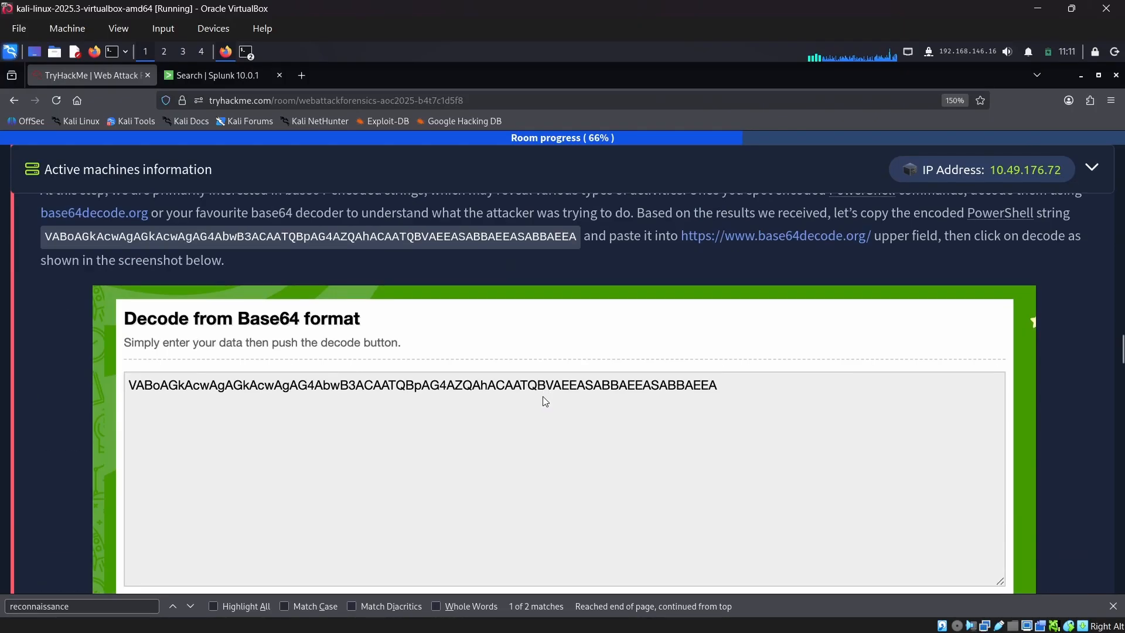
pyautogui.scroll(-5, 542, 396)
pyautogui.scroll(-4, 452, 364)
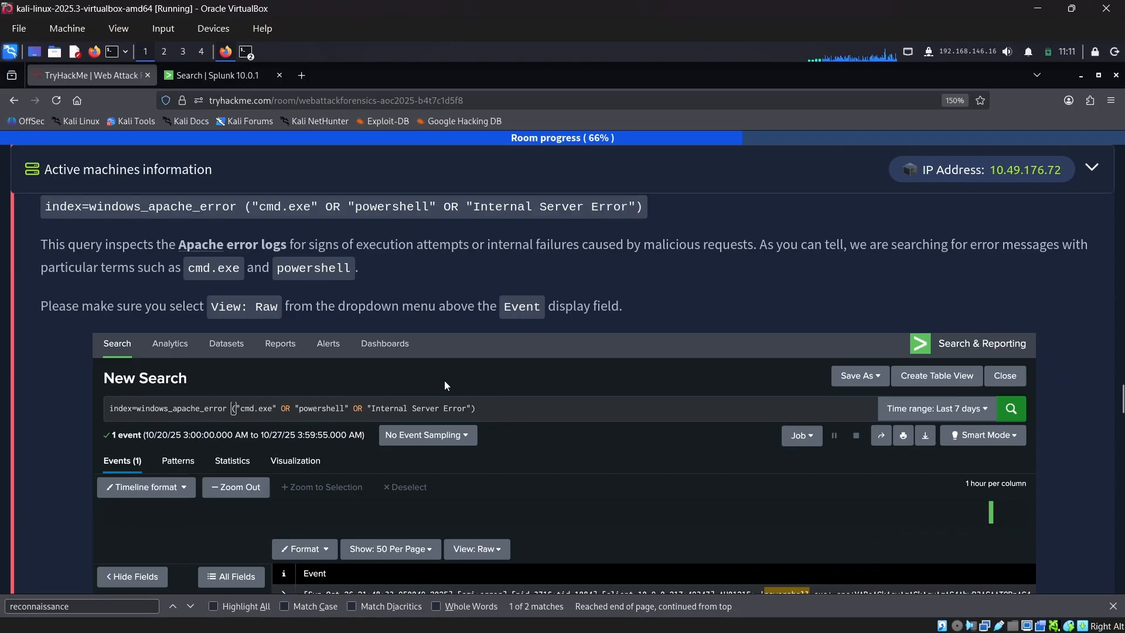
pyautogui.scroll(-5, 415, 381)
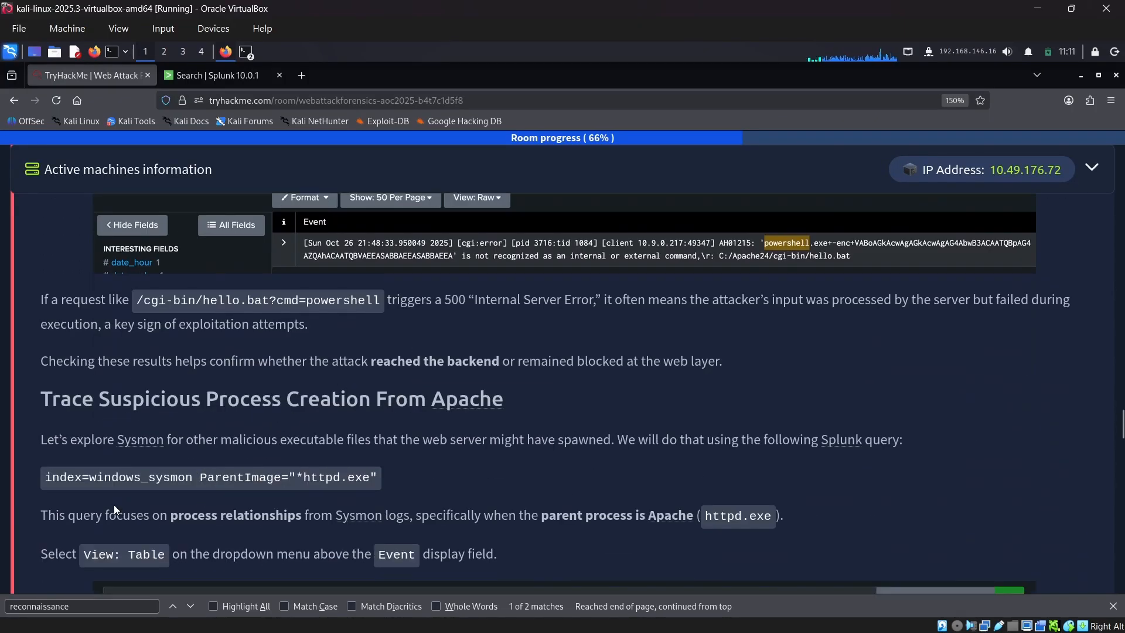
pyautogui.scroll(-5, 217, 446)
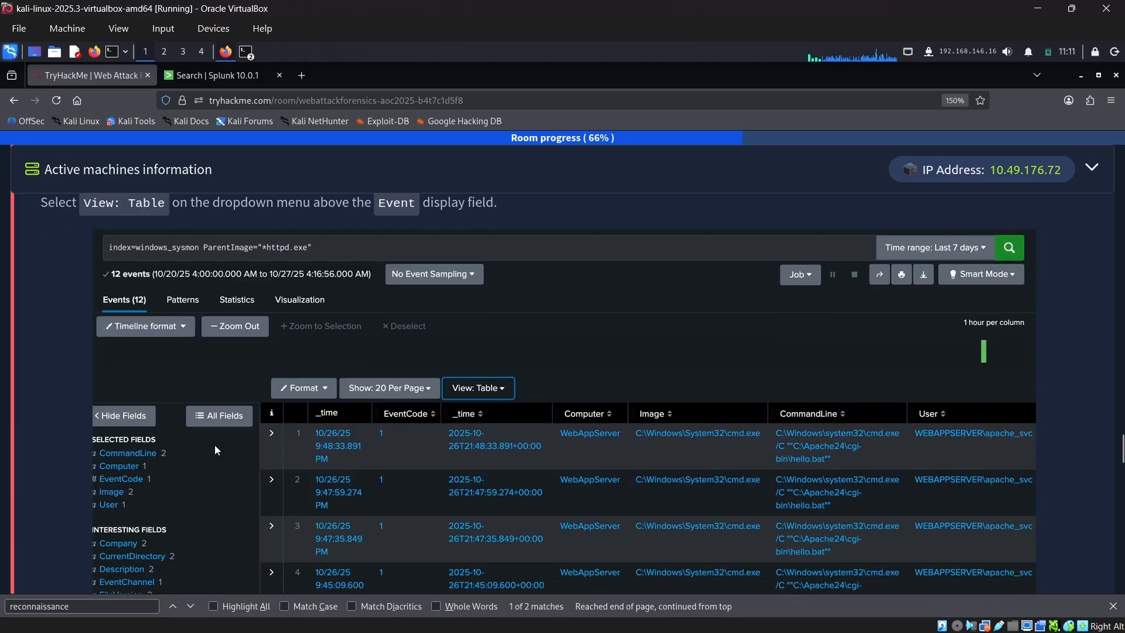
pyautogui.scroll(-7, 215, 445)
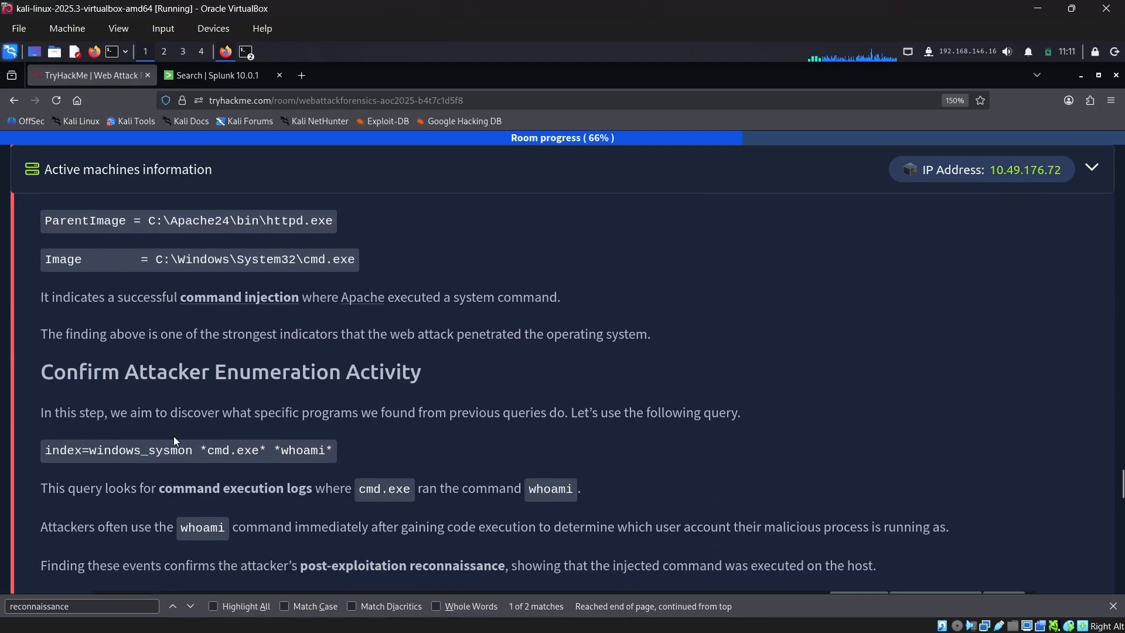
pyautogui.scroll(-5, 173, 436)
pyautogui.scroll(-6, 163, 447)
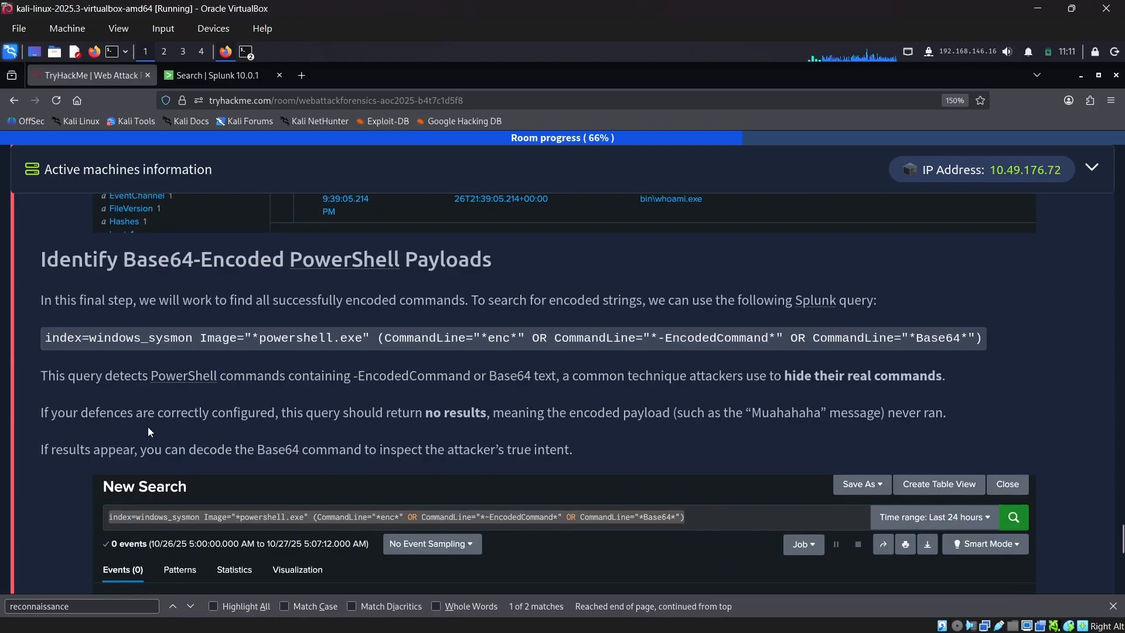
pyautogui.scroll(-4, 147, 431)
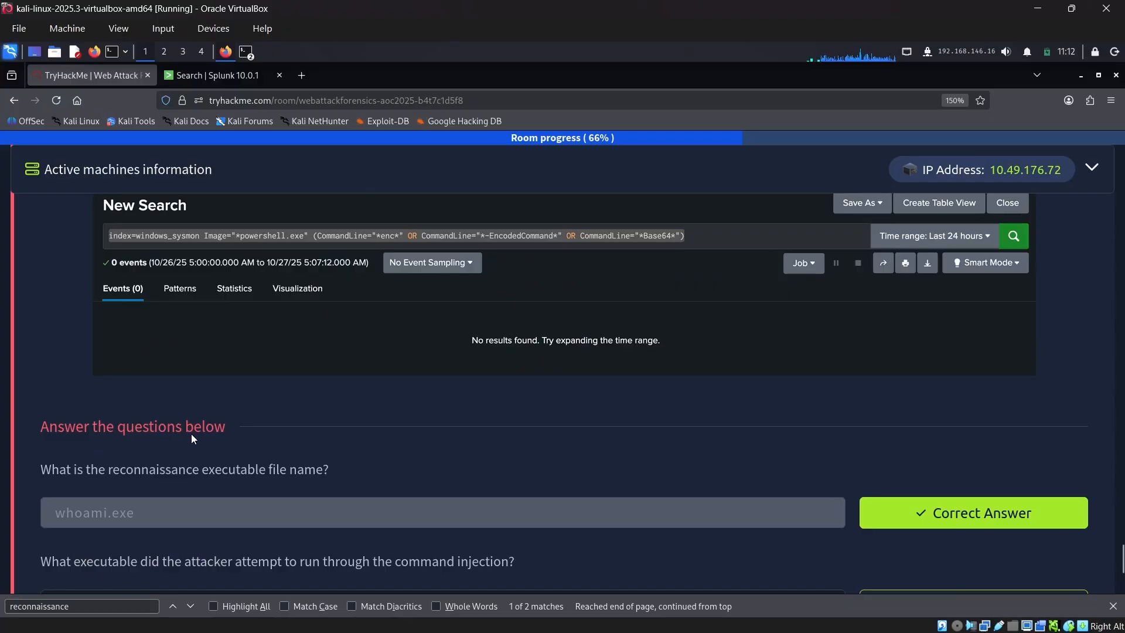
pyautogui.scroll(-2, 191, 433)
# Step: Recheck the encoded PowerShell payload section and the attacker enumeration search example for the attempted executable
pyautogui.scroll(4, 191, 433)
pyautogui.scroll(2, 192, 433)
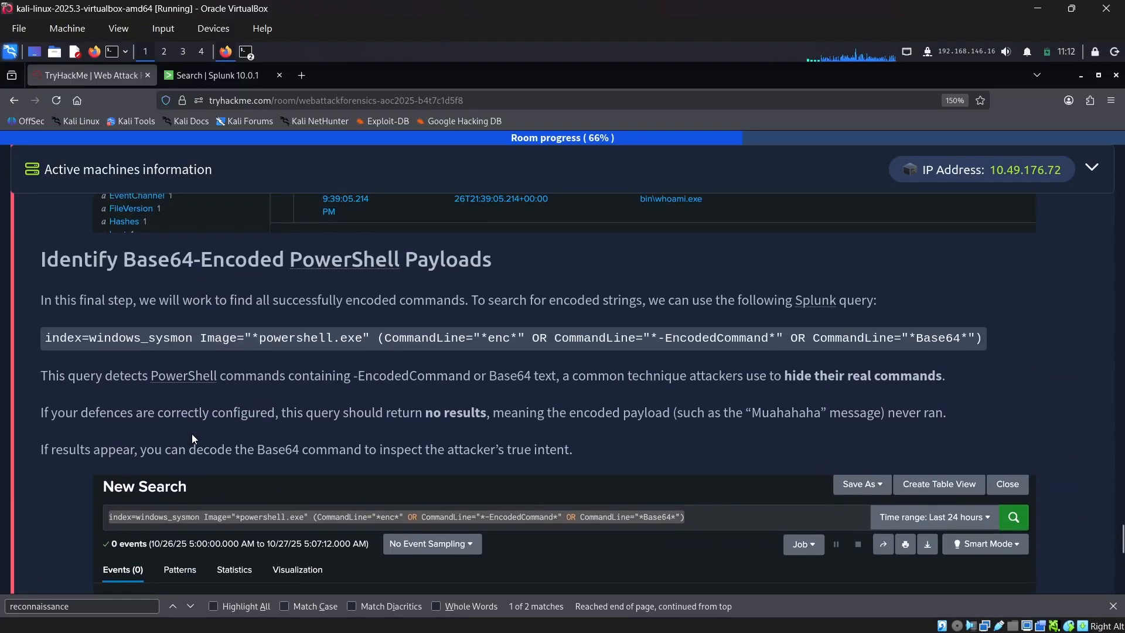
pyautogui.scroll(4, 192, 434)
pyautogui.scroll(1, 192, 432)
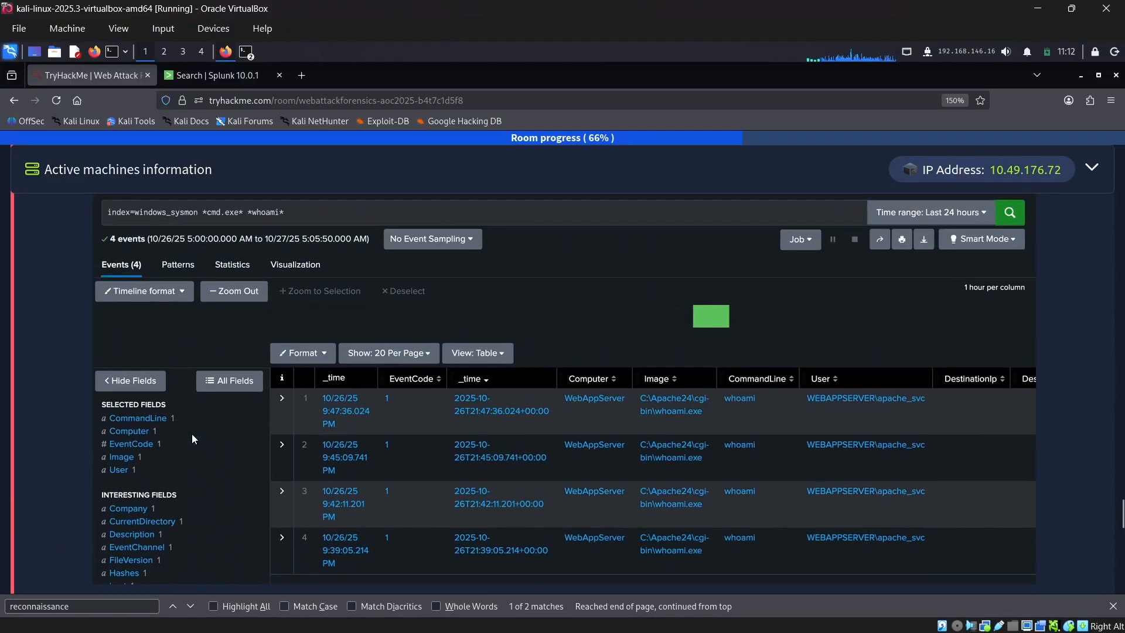
pyautogui.scroll(1, 191, 433)
pyautogui.scroll(1, 192, 438)
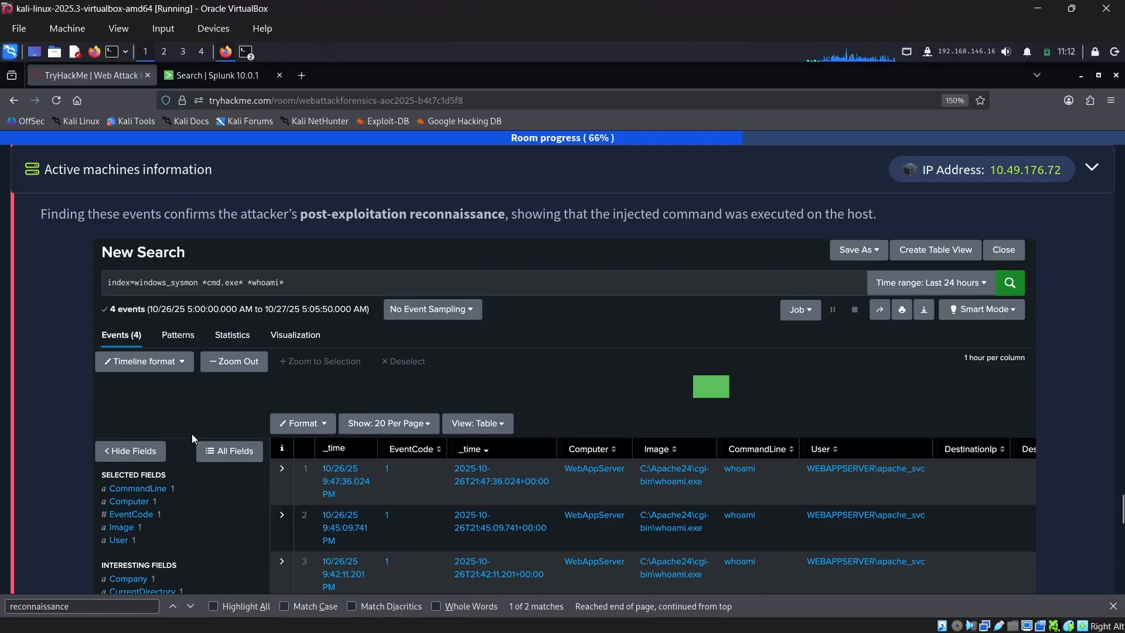
pyautogui.scroll(-12, 192, 433)
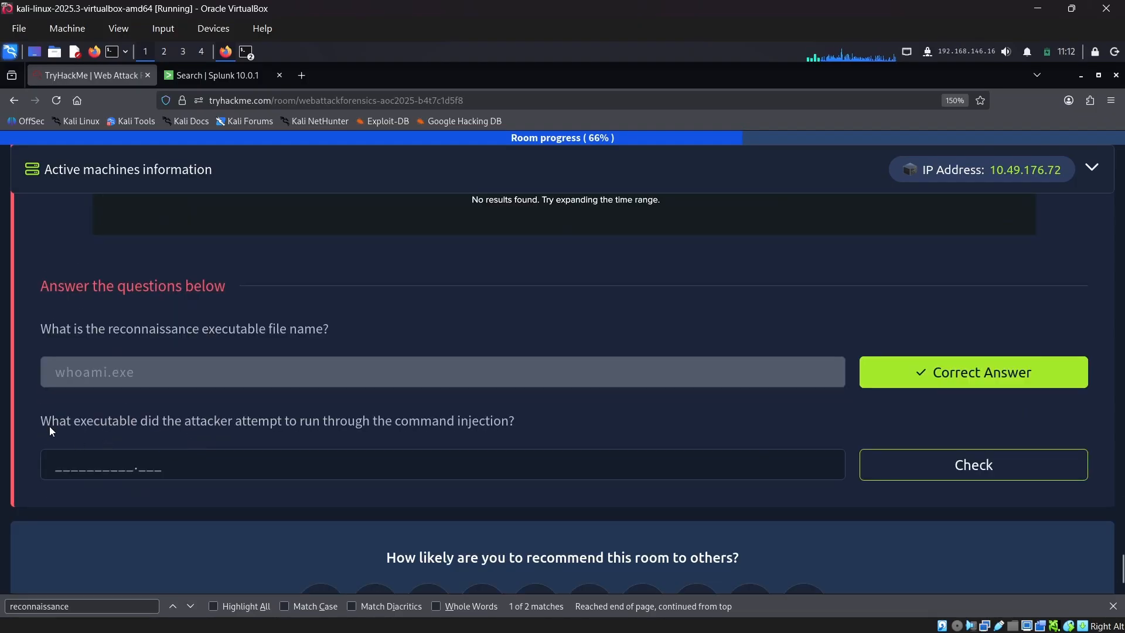
# Step: Reread the command injection question and review the sections back up to suspicious process creation from Apache
pyautogui.moveTo(45, 424); pyautogui.dragTo(660, 427)
pyautogui.scroll(6, 409, 417)
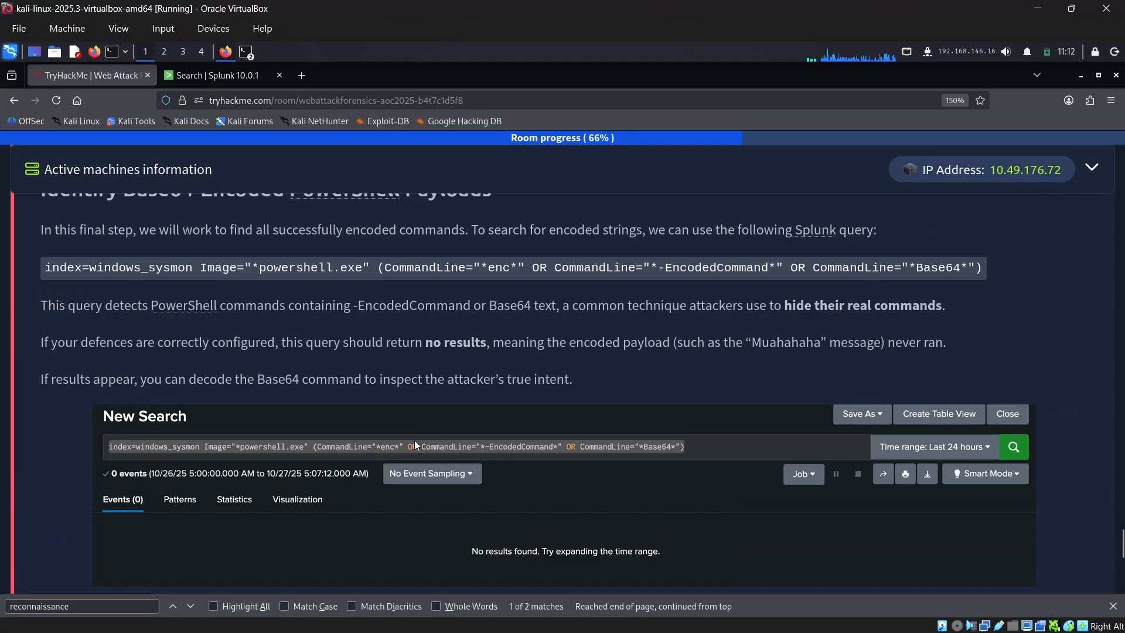
pyautogui.scroll(3, 411, 433)
pyautogui.scroll(5, 495, 381)
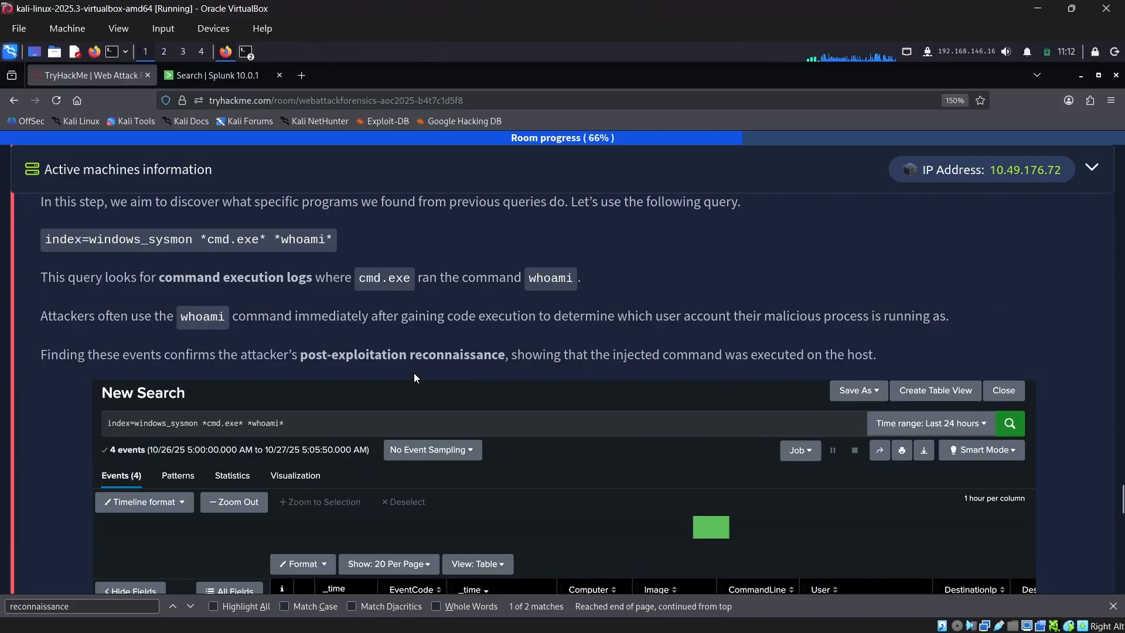
pyautogui.scroll(4, 308, 360)
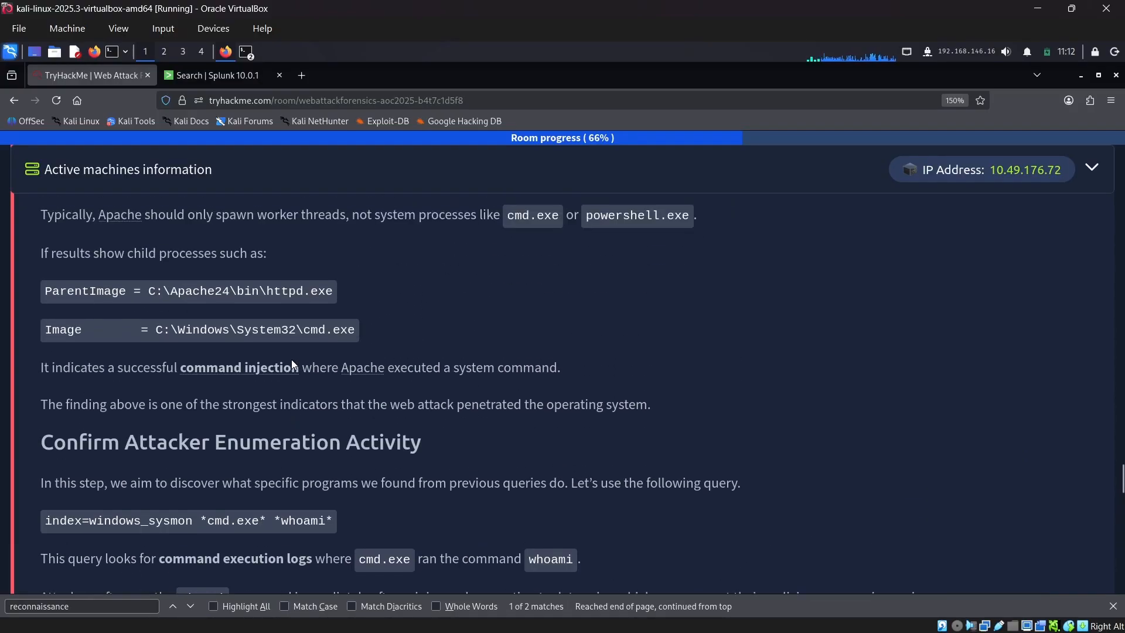
pyautogui.scroll(2, 290, 360)
pyautogui.scroll(3, 339, 423)
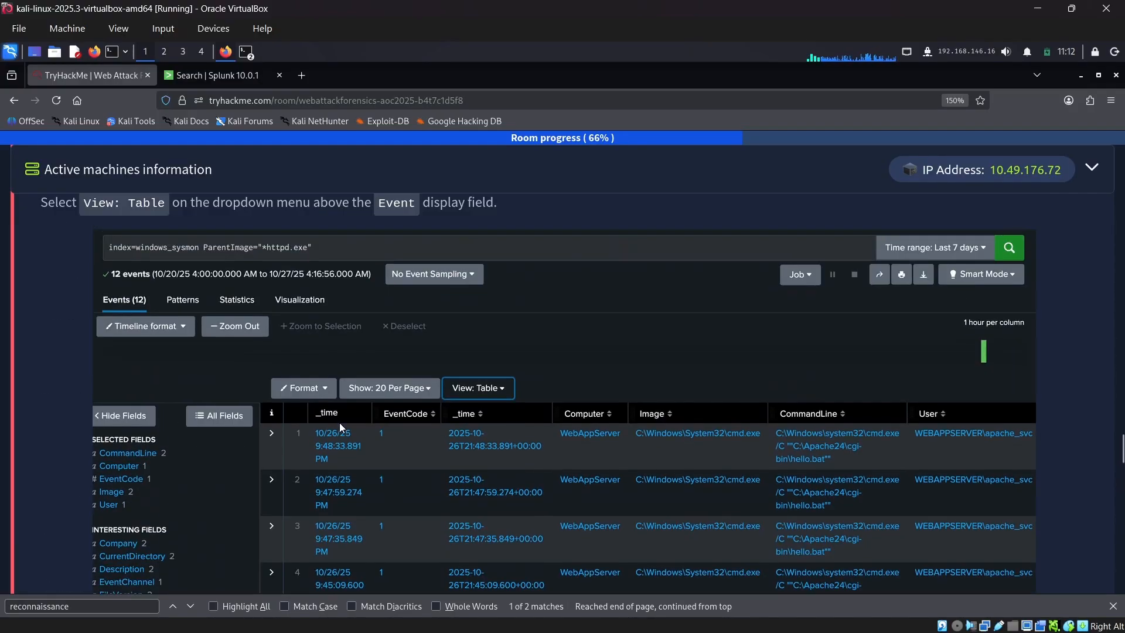
pyautogui.scroll(4, 338, 423)
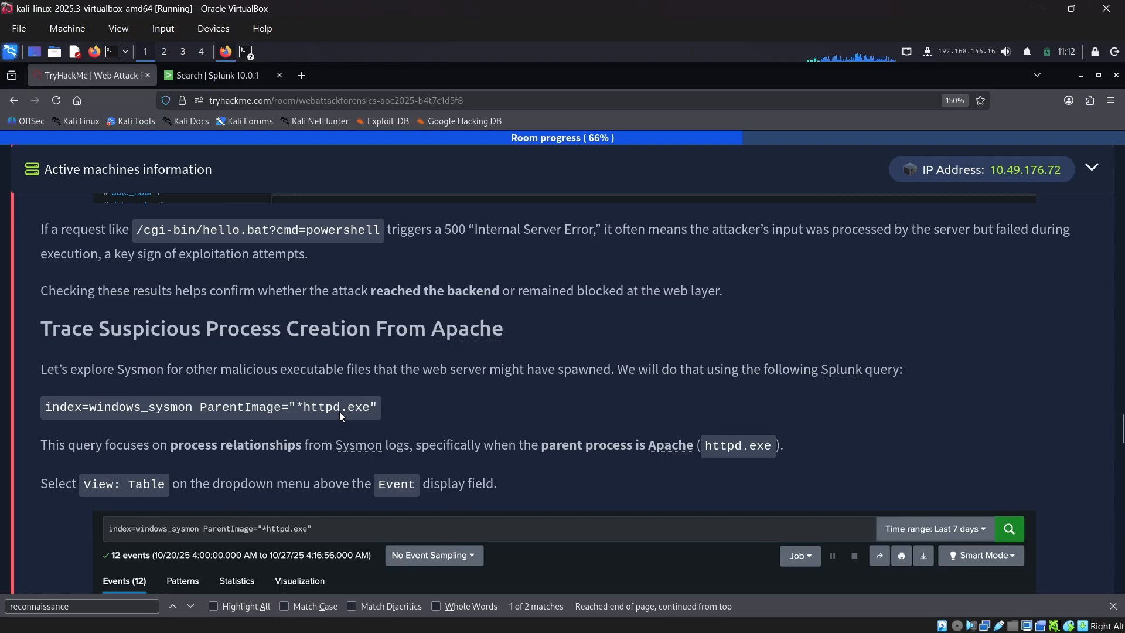
# Step: Search the room page for the word "injection" from the remaining question
pyautogui.scroll(-20, 327, 414)
pyautogui.scroll(1, 323, 414)
pyautogui.click(352, 398)
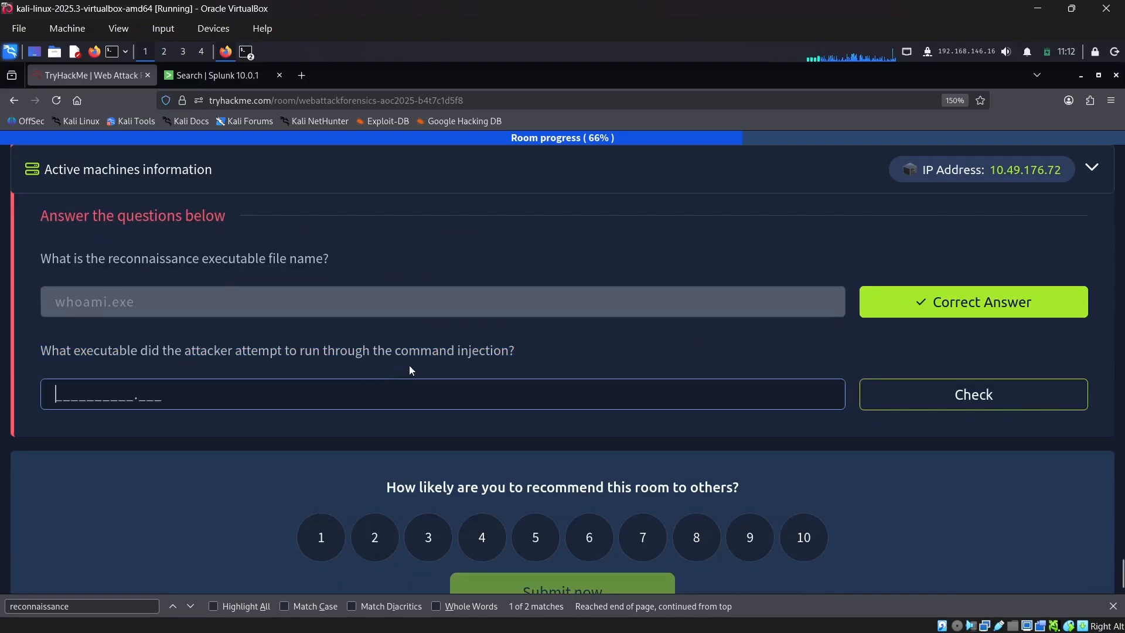
pyautogui.doubleClick(482, 351)
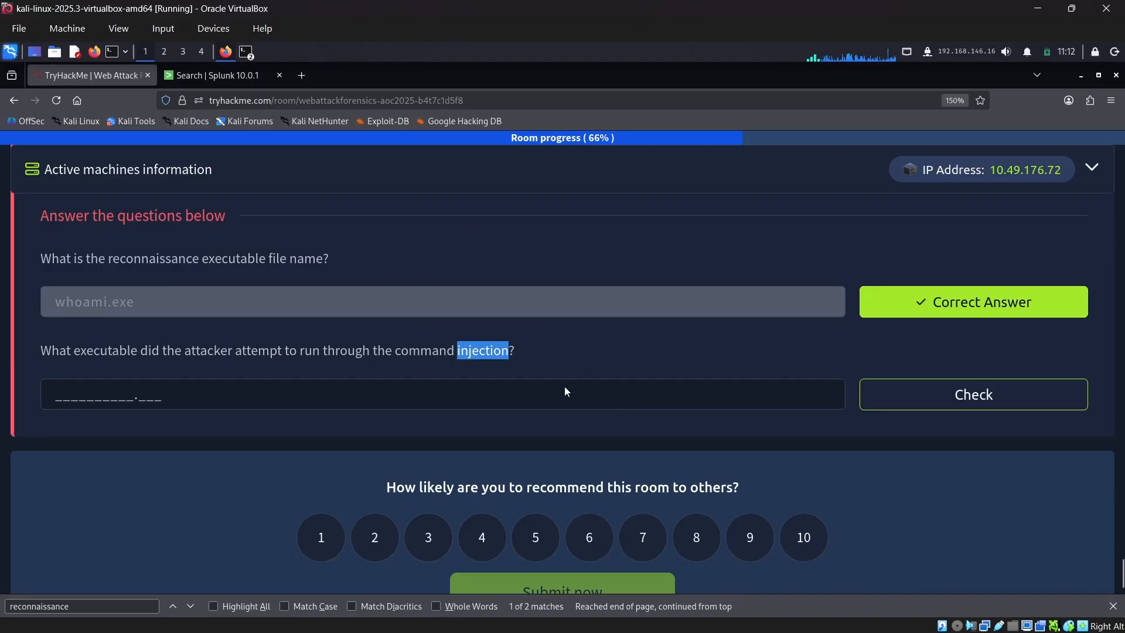
pyautogui.hotkey('ctrl', 'f')
pyautogui.press('Return')
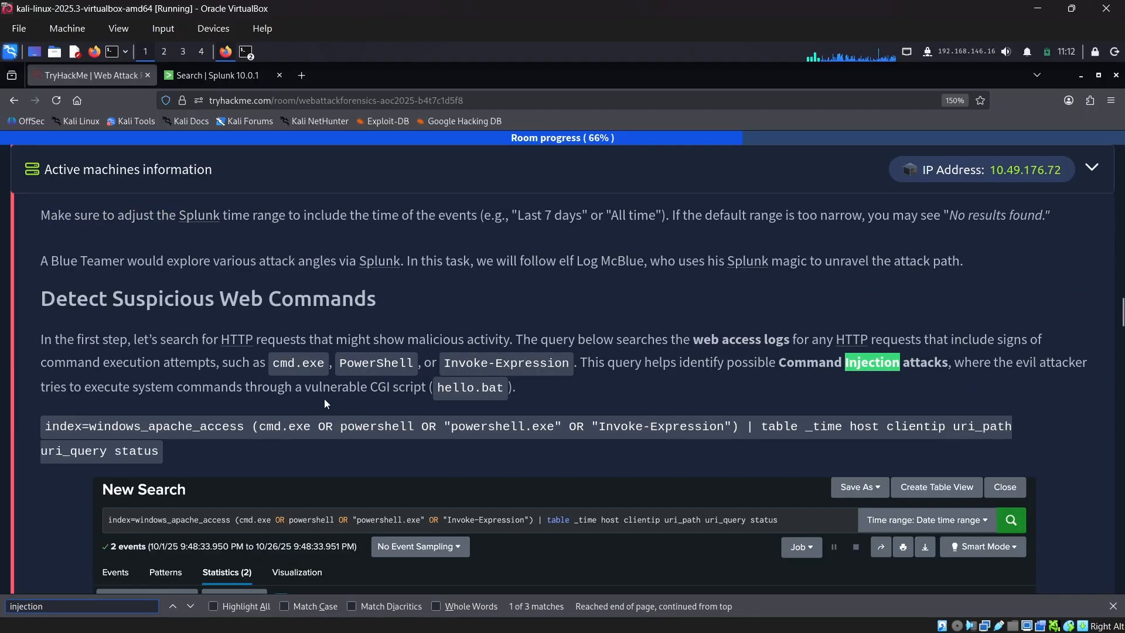
# Step: Copy the windows_apache_access query from the Detect Suspicious Web Commands section and run it in Splunk in place of the current search
pyautogui.moveTo(61, 425); pyautogui.dragTo(165, 454)
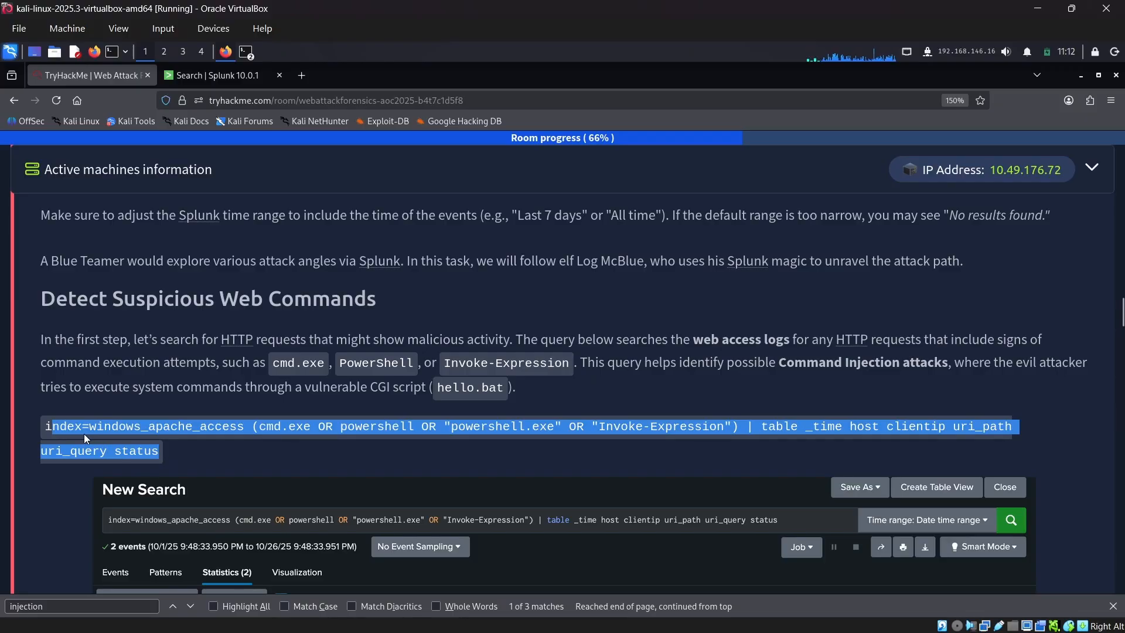
pyautogui.moveTo(40, 426); pyautogui.dragTo(163, 452)
pyautogui.hotkey('ctrl', 'c')
pyautogui.click(219, 74)
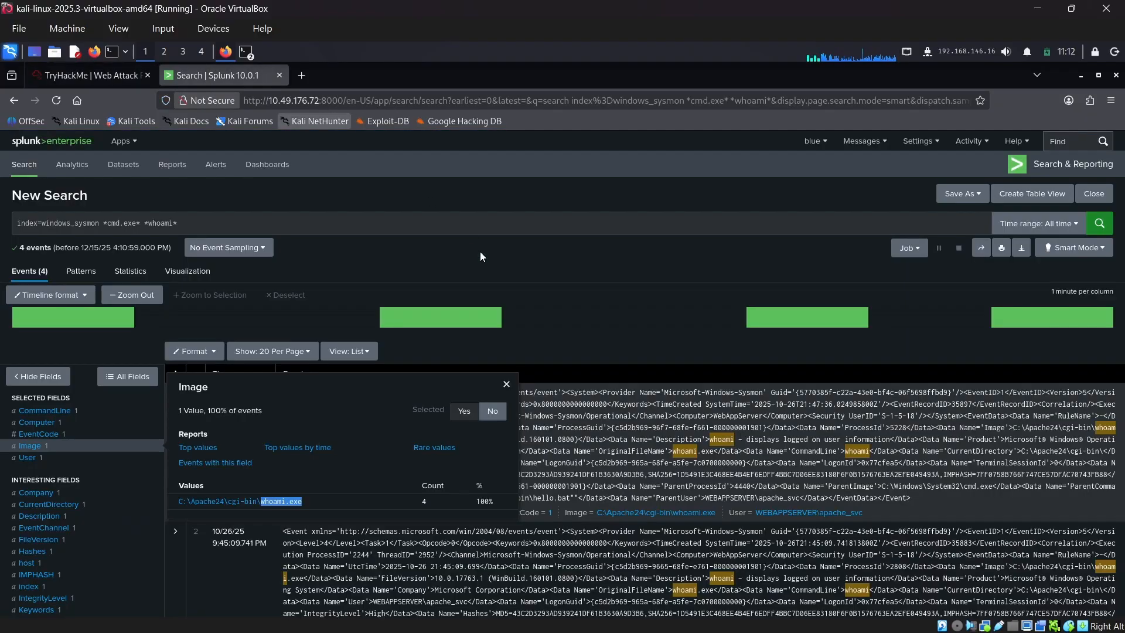
pyautogui.click(217, 224)
pyautogui.hotkey('ctrl', 'a')
pyautogui.hotkey('ctrl', 'v')
pyautogui.press('Return')
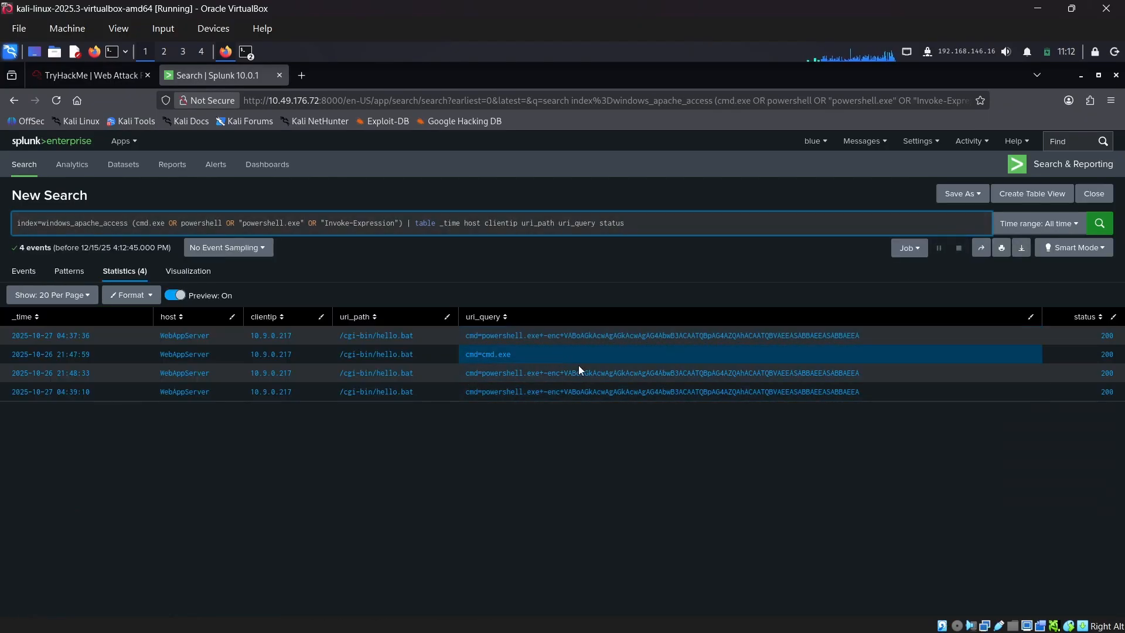
# Step: Check the executable in the first uri_query result, and submit powershell.exe in TryHackMe as the answer to the command injection question
pyautogui.click(539, 338)
pyautogui.moveTo(509, 335); pyautogui.dragTo(481, 339)
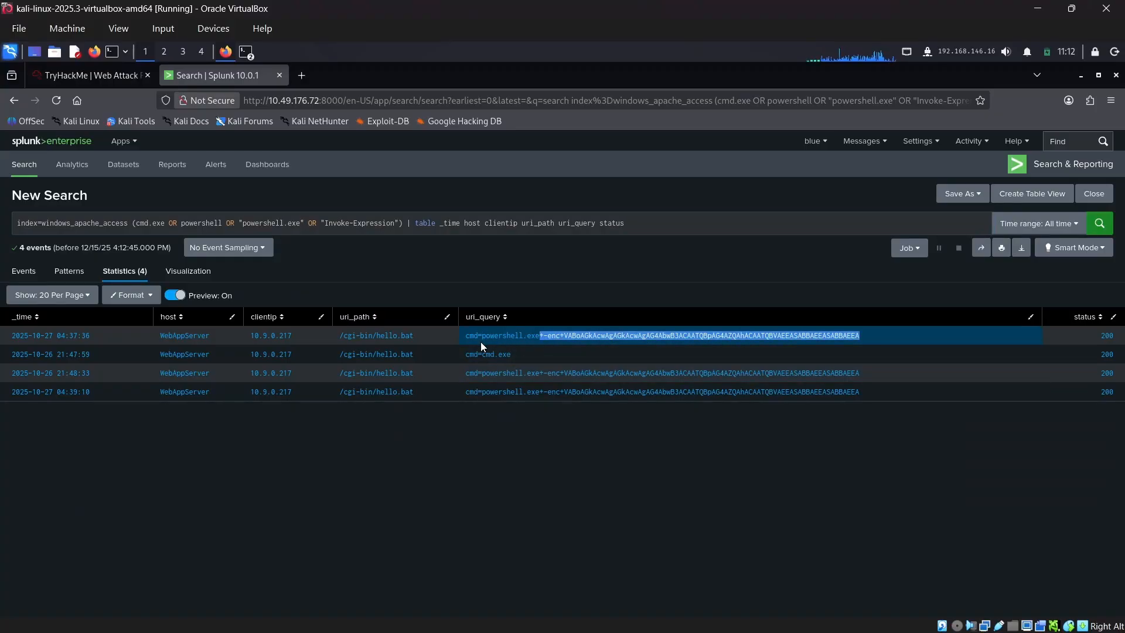
pyautogui.click(86, 73)
pyautogui.scroll(-10, 271, 324)
pyautogui.click(143, 333)
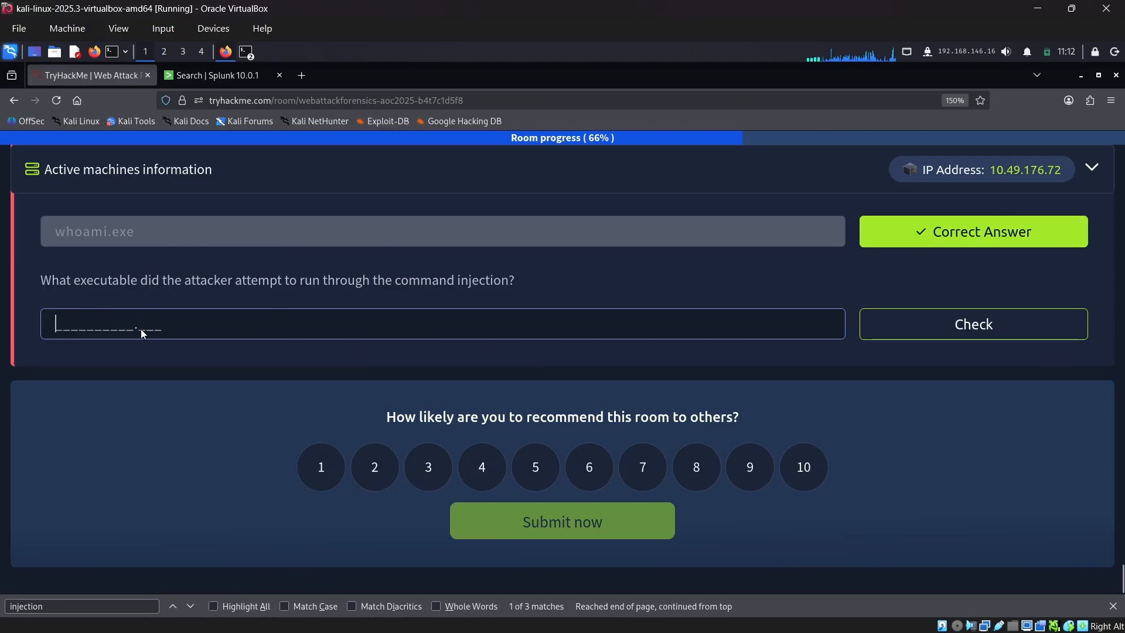
pyautogui.write('powershell.exe')
pyautogui.click(884, 328)
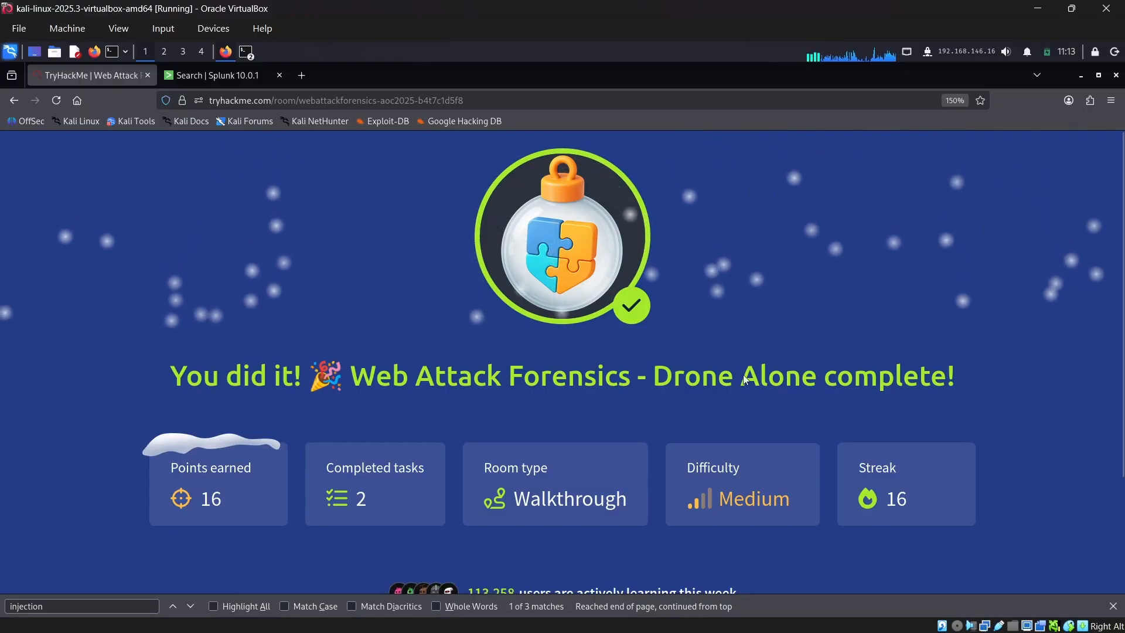
# Step: Continue past the room completion summary and the social sharing page to the closing Wareville page
pyautogui.scroll(-3, 745, 380)
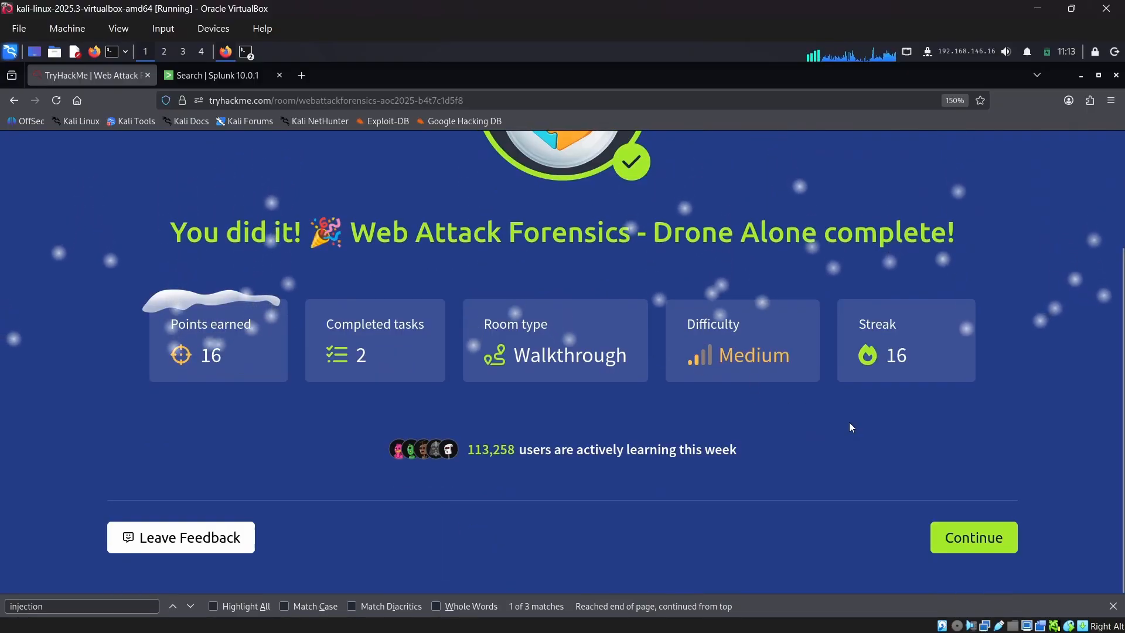
pyautogui.click(970, 536)
pyautogui.click(945, 537)
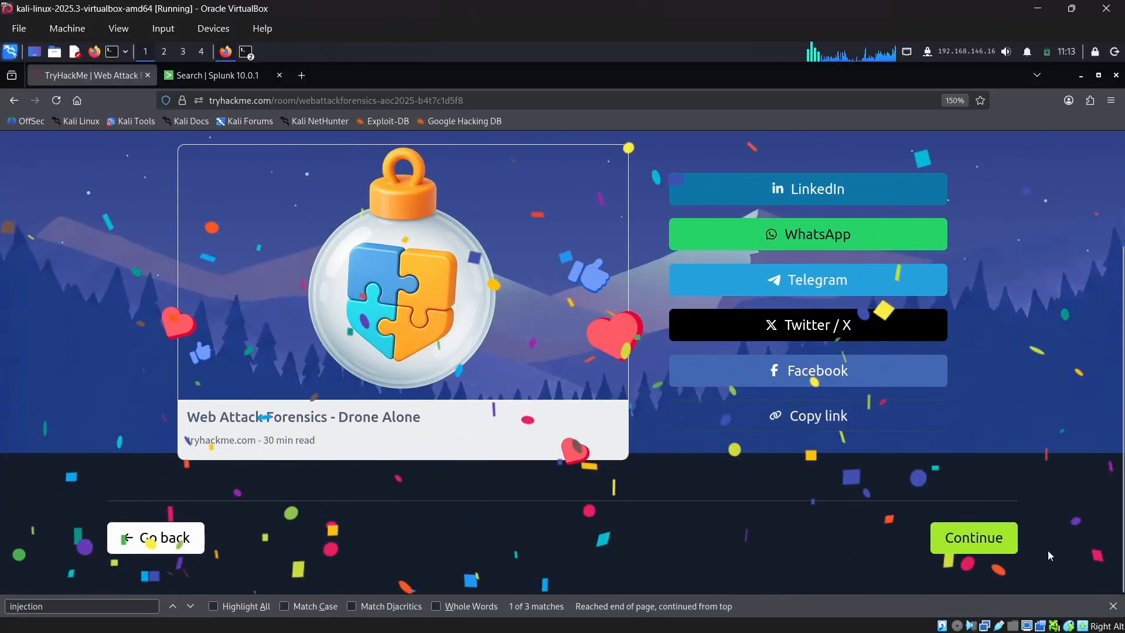
pyautogui.click(1010, 536)
pyautogui.scroll(-2, 814, 462)
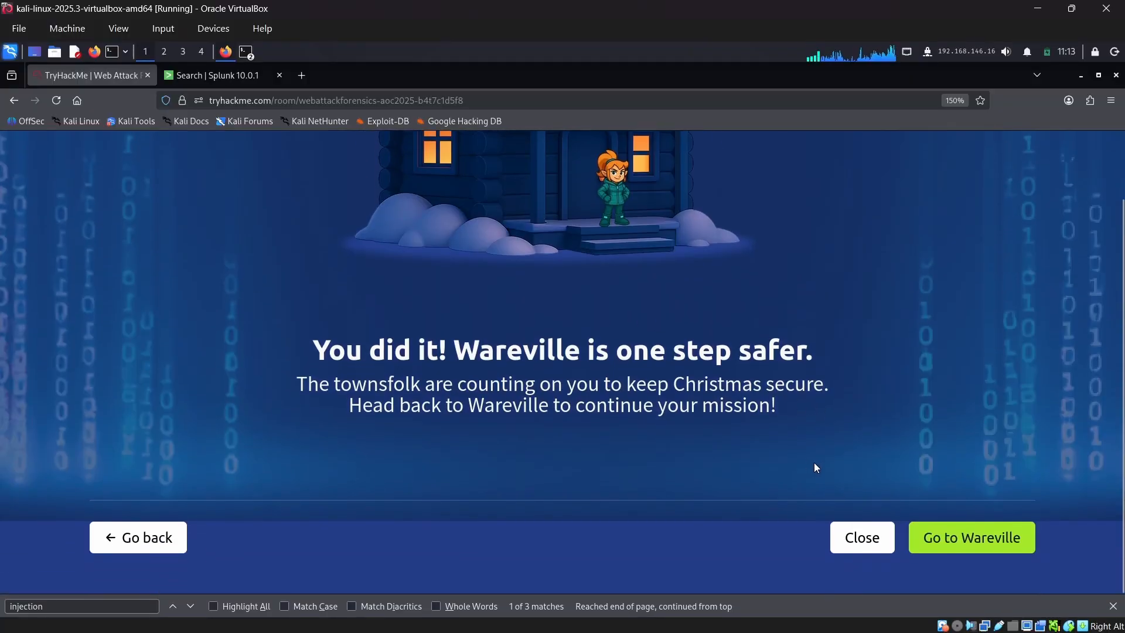